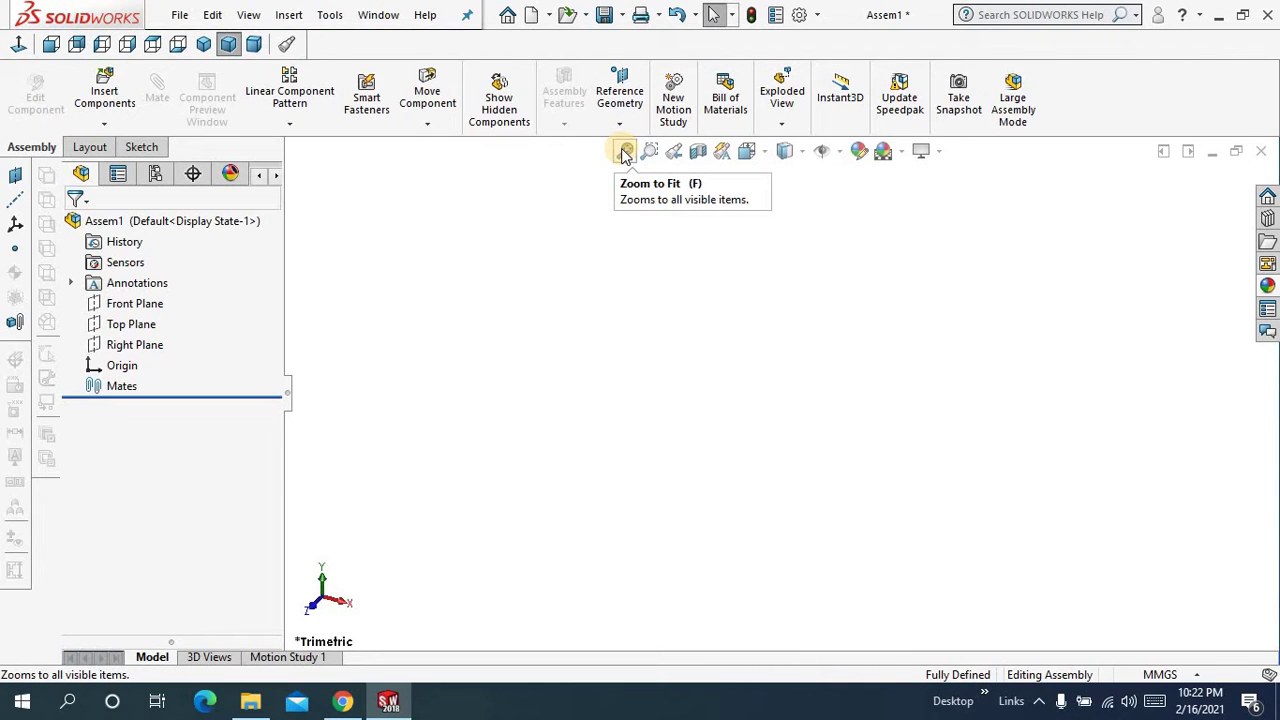
Change Assem1's unit system from MMGS to IPS (inch, pound, second)
{"action": "left_click", "coordinate": [624, 152]}
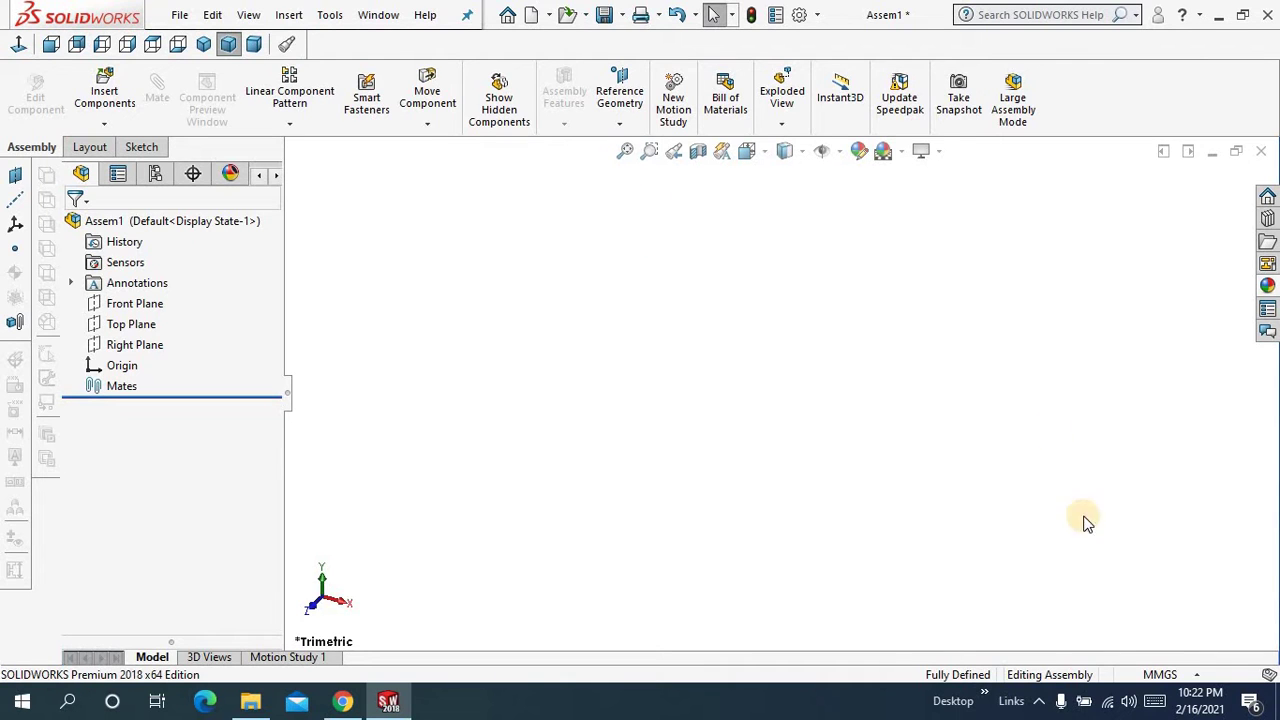
{"action": "left_click", "coordinate": [1168, 676]}
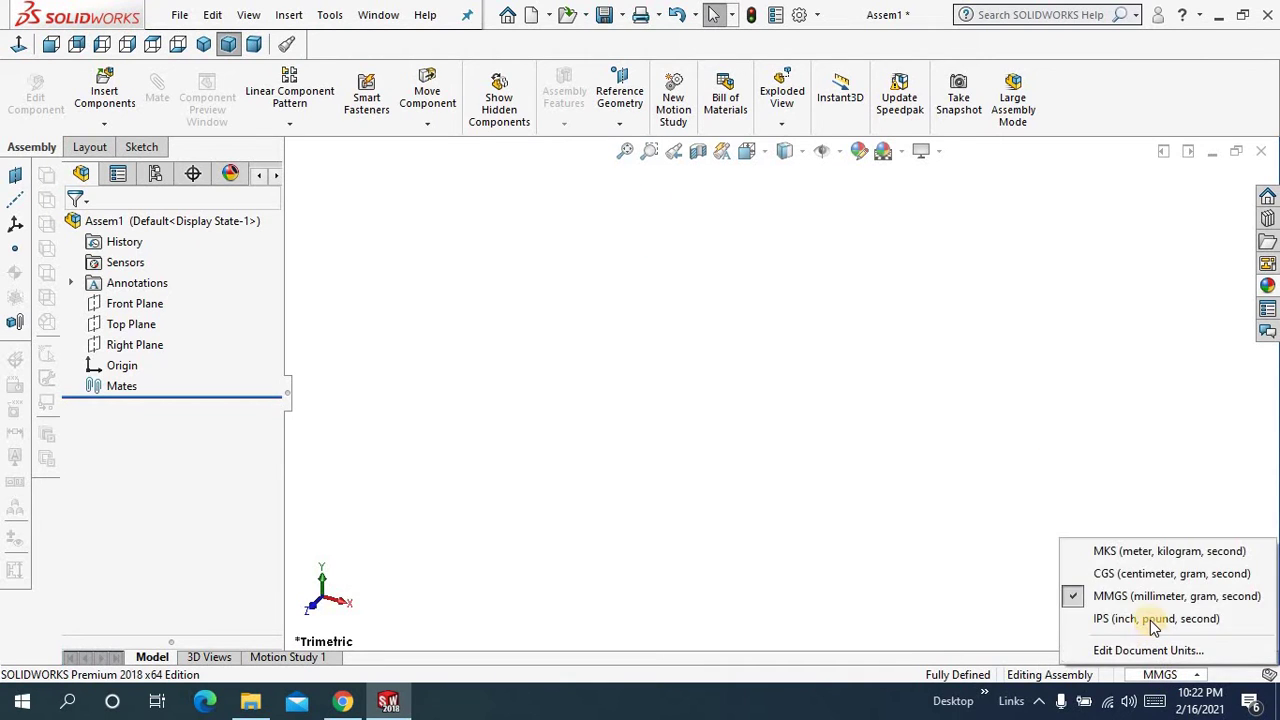
{"action": "left_click", "coordinate": [1068, 614]}
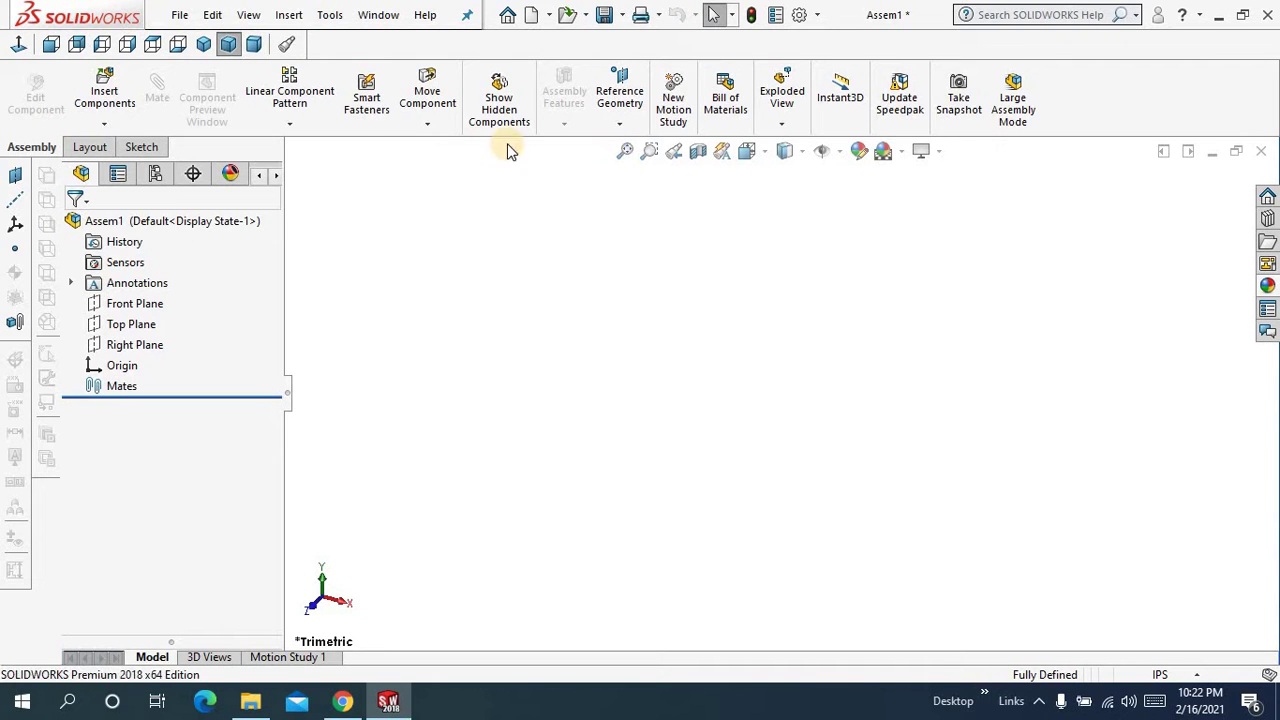
Draw two side-by-side circles on the Front Plane, the first centred at the origin
{"action": "left_click", "coordinate": [158, 147]}
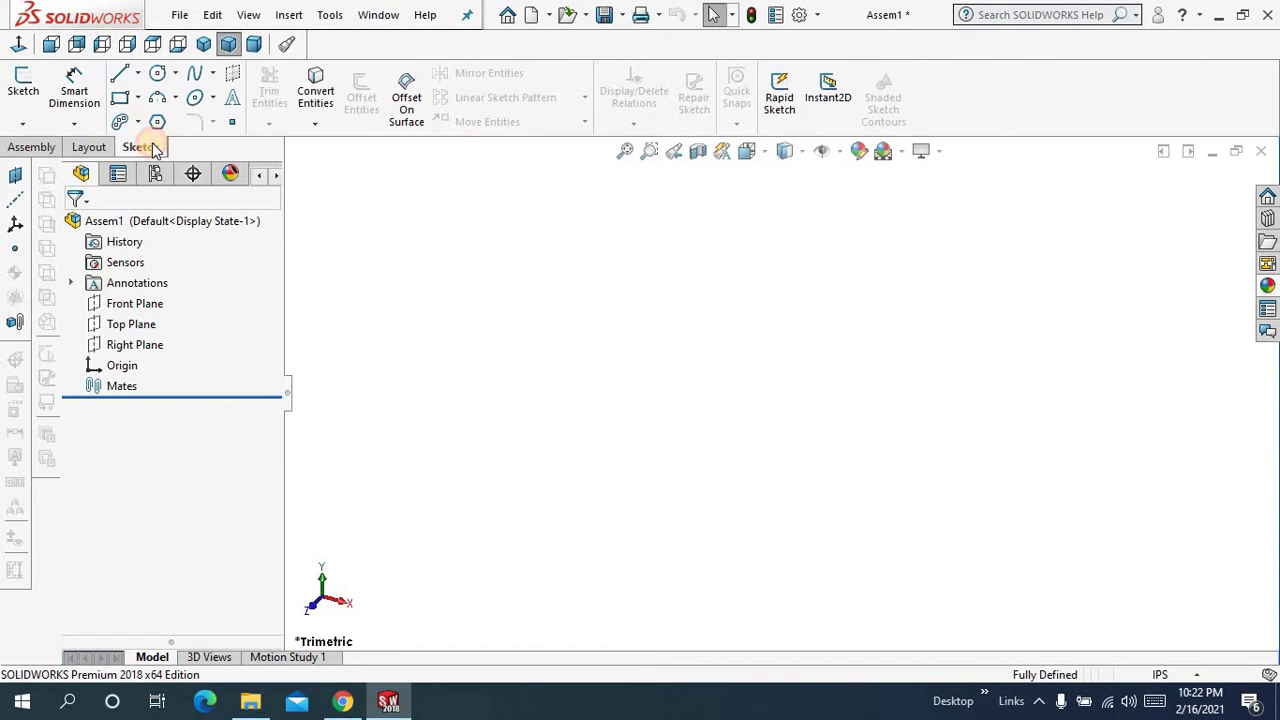
{"action": "left_click", "coordinate": [157, 73]}
{"action": "left_click", "coordinate": [289, 173]}
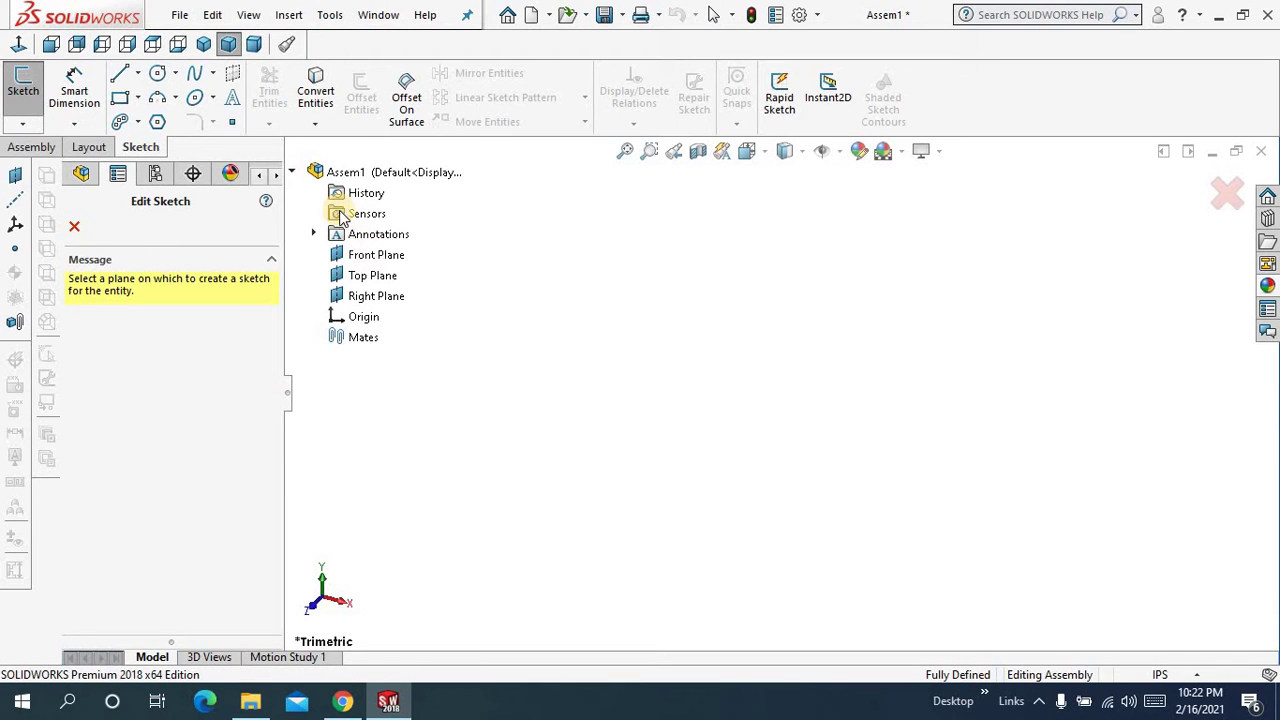
{"action": "left_click", "coordinate": [372, 257]}
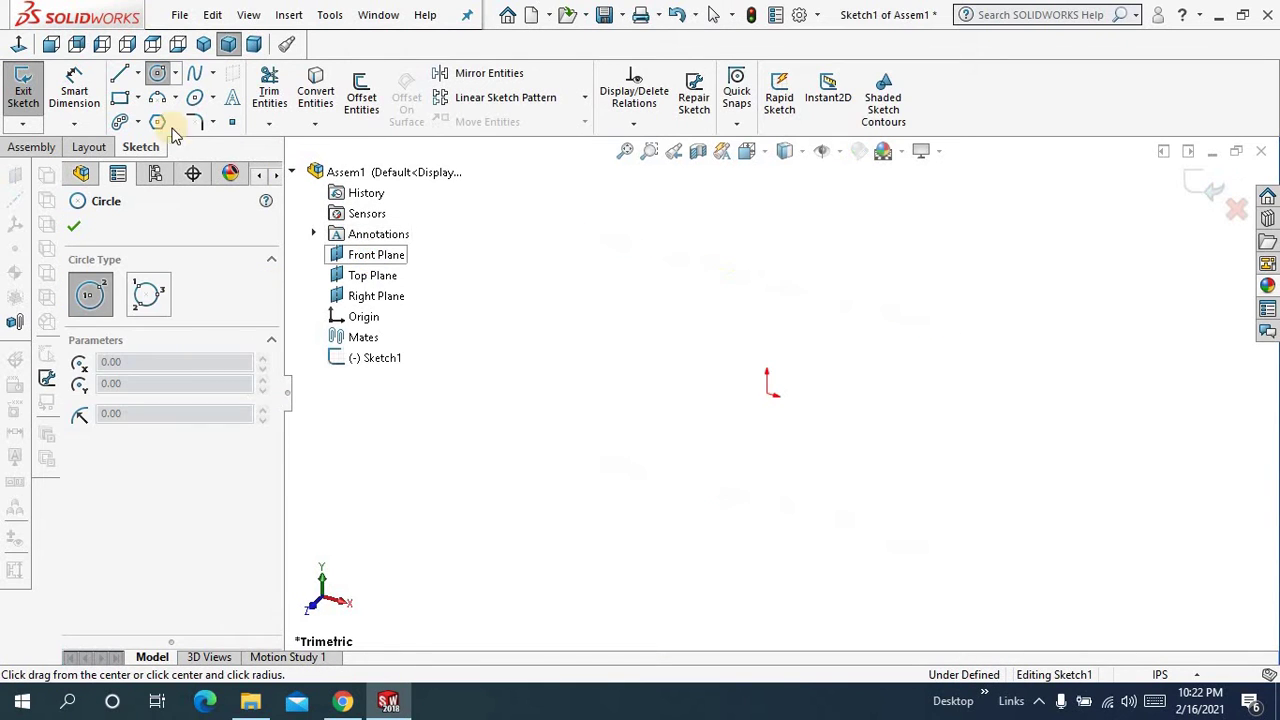
{"action": "left_click", "coordinate": [780, 393]}
{"action": "left_click", "coordinate": [697, 390]}
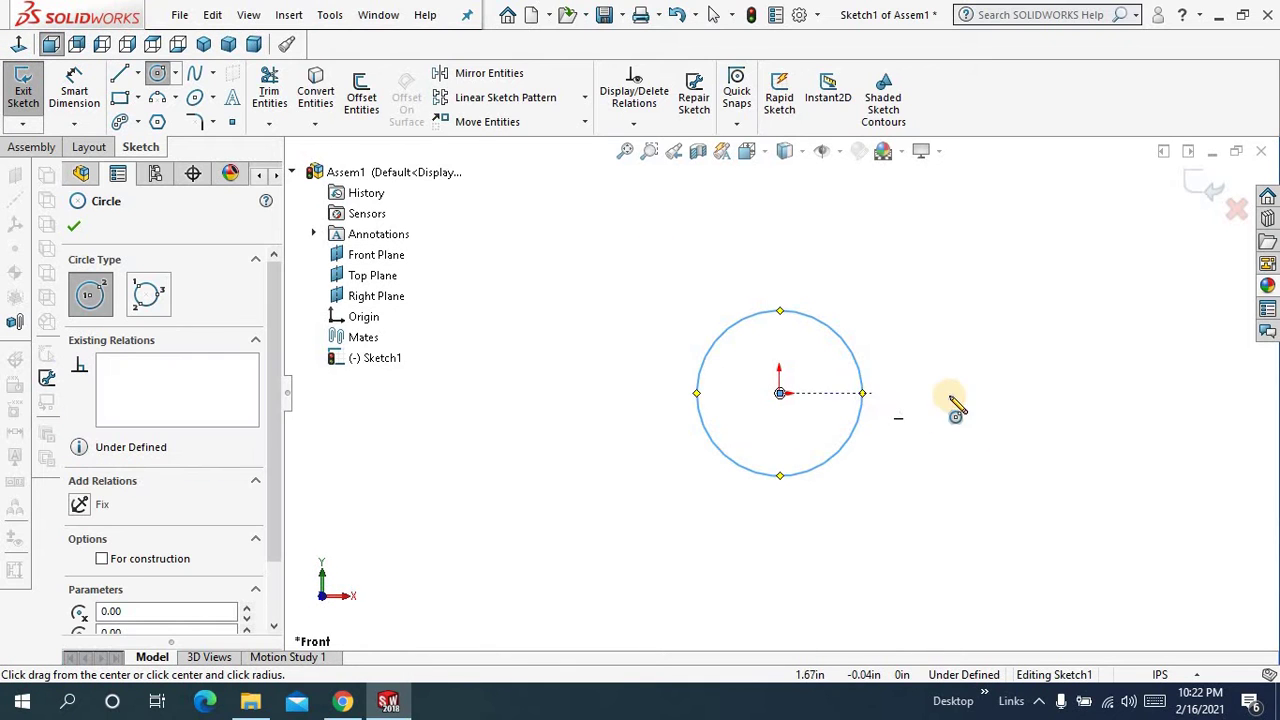
{"action": "left_click", "coordinate": [988, 393]}
{"action": "left_click", "coordinate": [921, 393]}
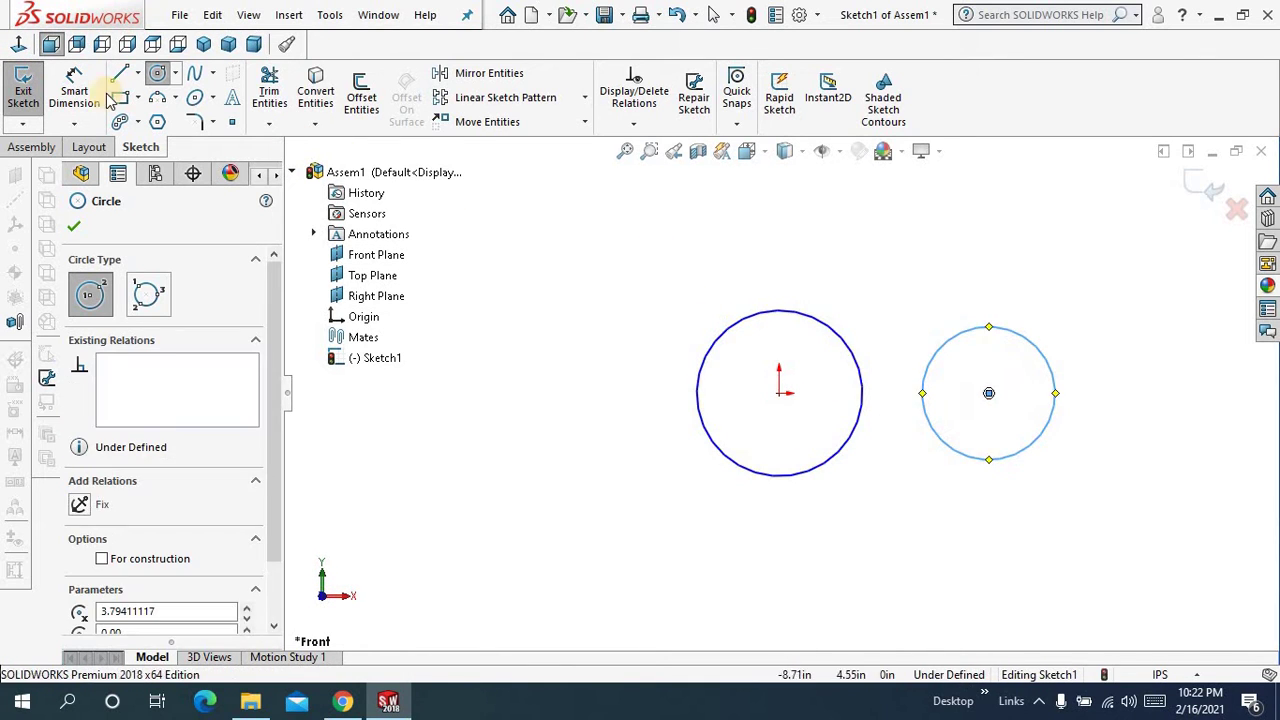
Dimension both the left and right circles to a 6 diameter
{"action": "left_click", "coordinate": [74, 86]}
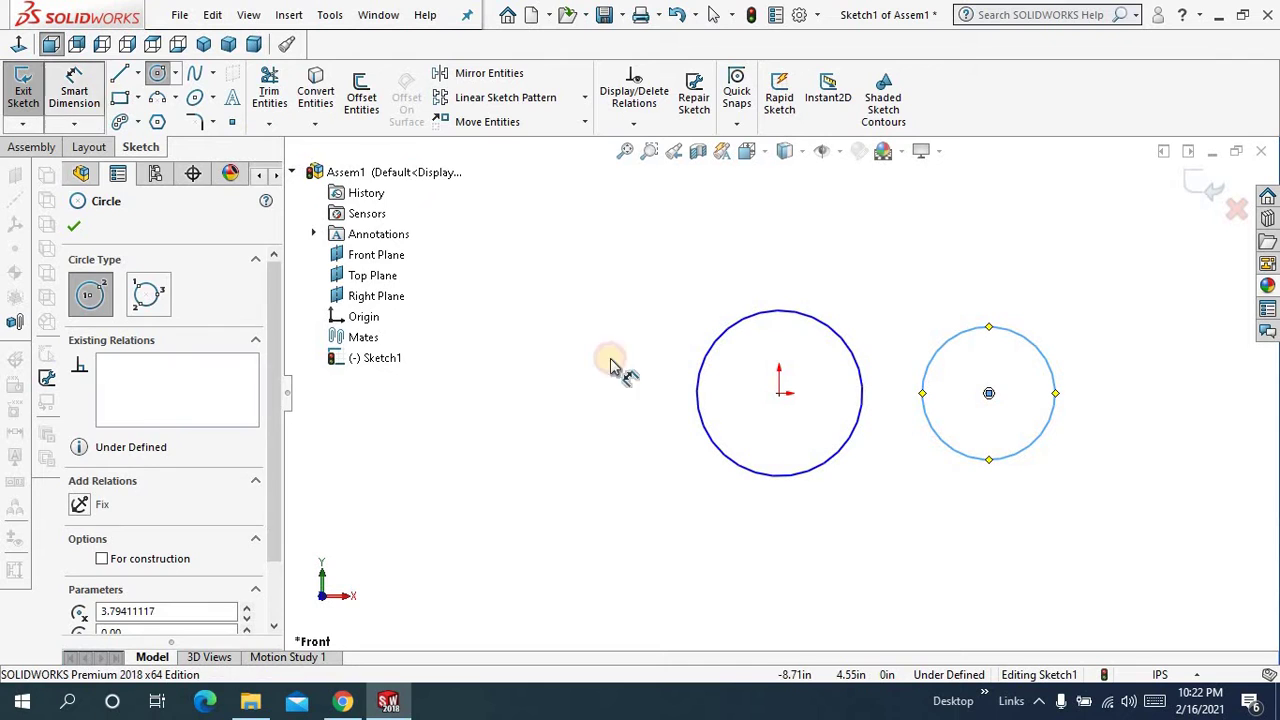
{"action": "left_click", "coordinate": [695, 405]}
{"action": "left_click", "coordinate": [670, 403]}
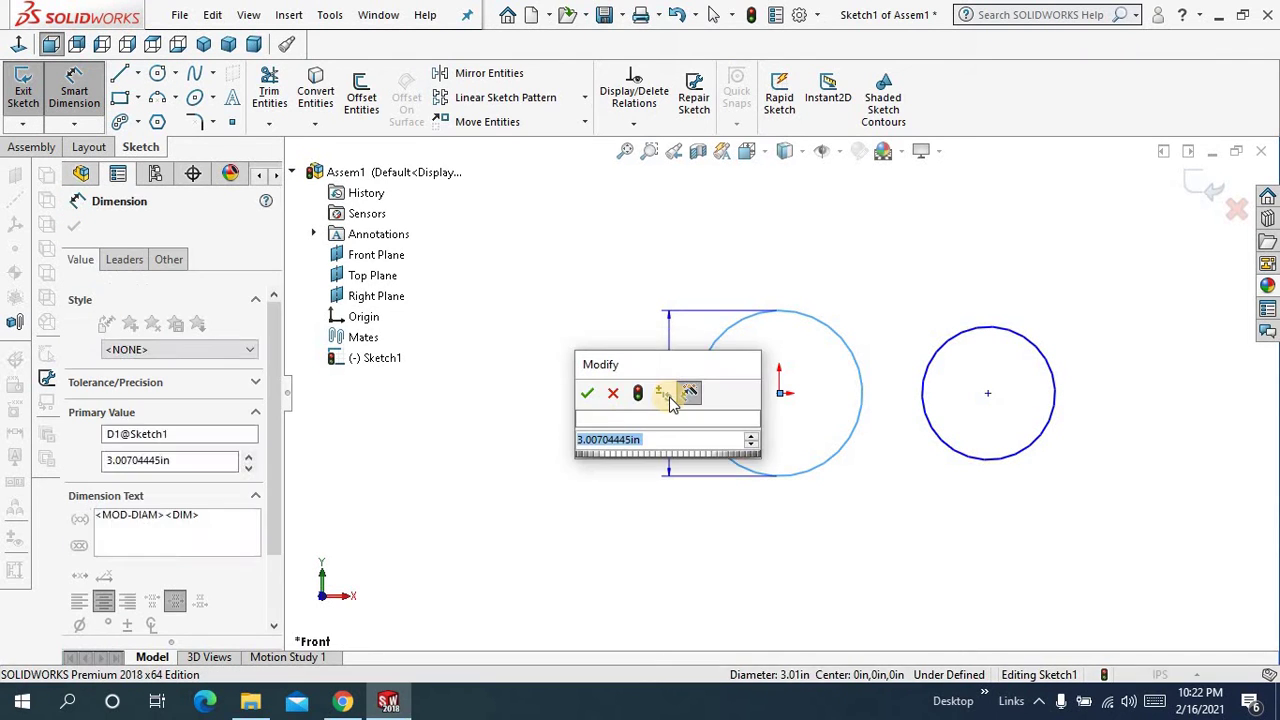
{"action": "type", "text": "6"}
{"action": "key", "text": "Return"}
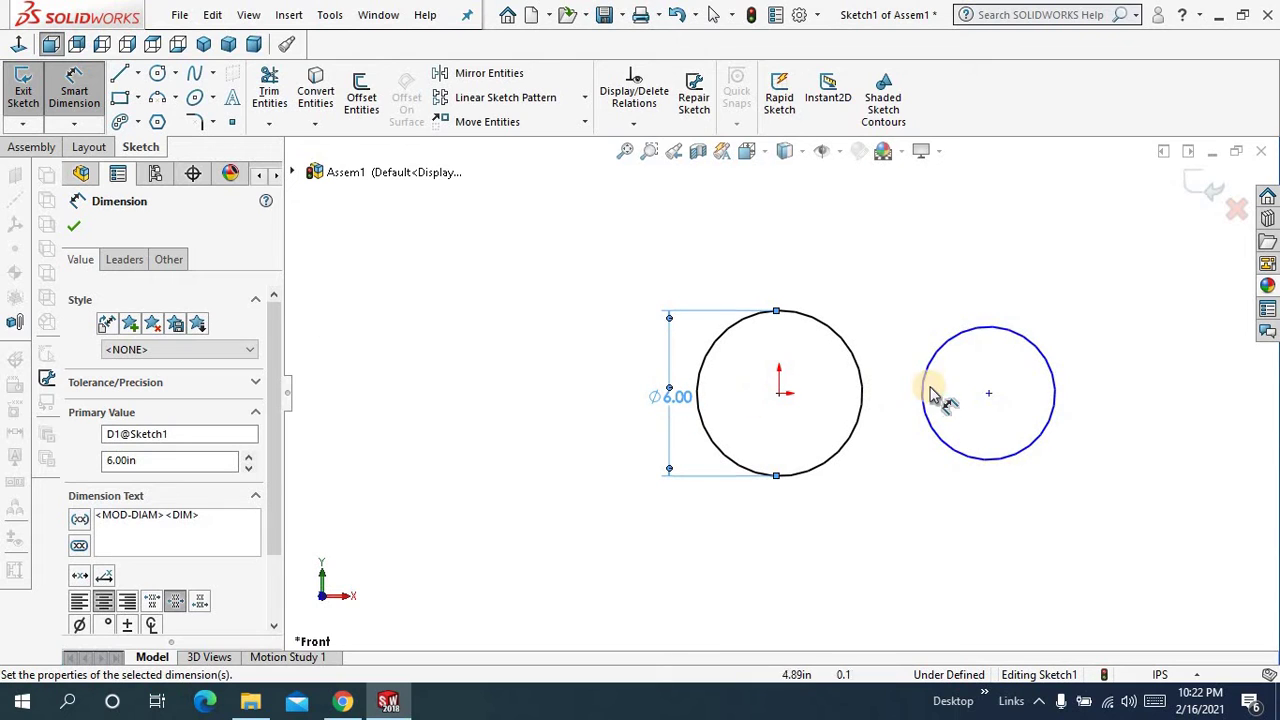
{"action": "left_click", "coordinate": [924, 398]}
{"action": "left_click", "coordinate": [893, 412]}
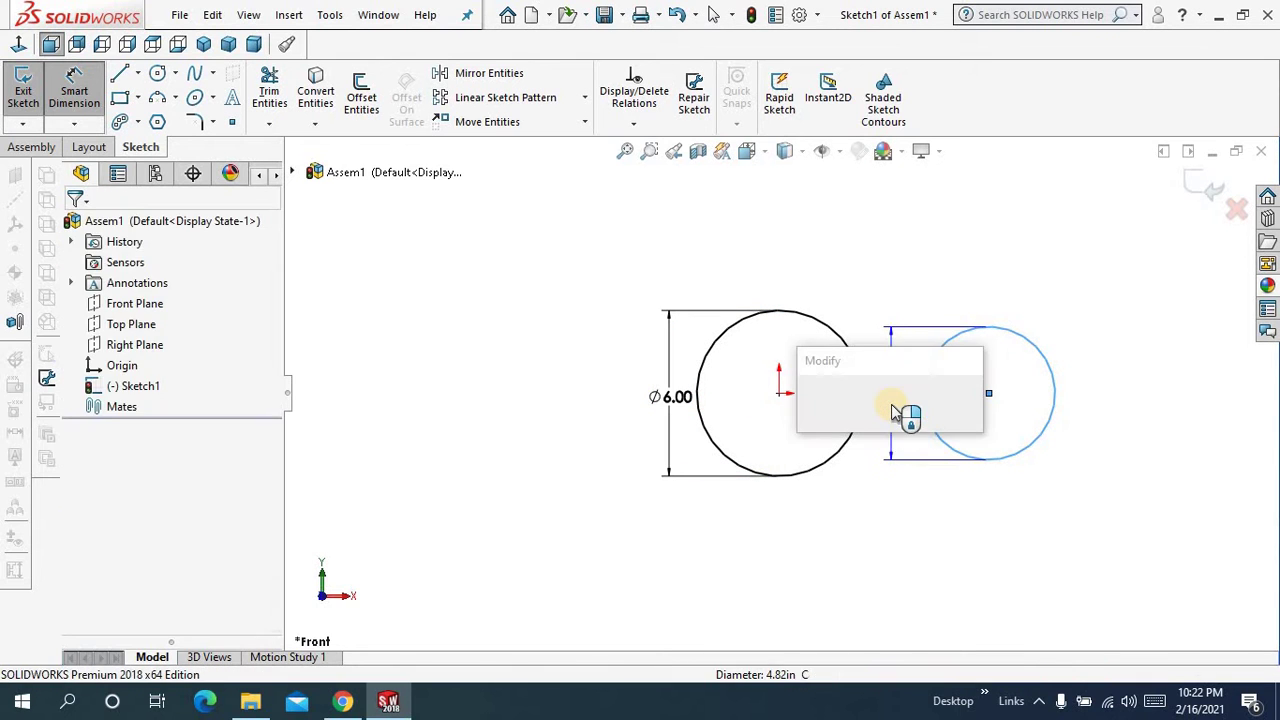
{"action": "type", "text": "6.00in"}
{"action": "key", "text": "Return"}
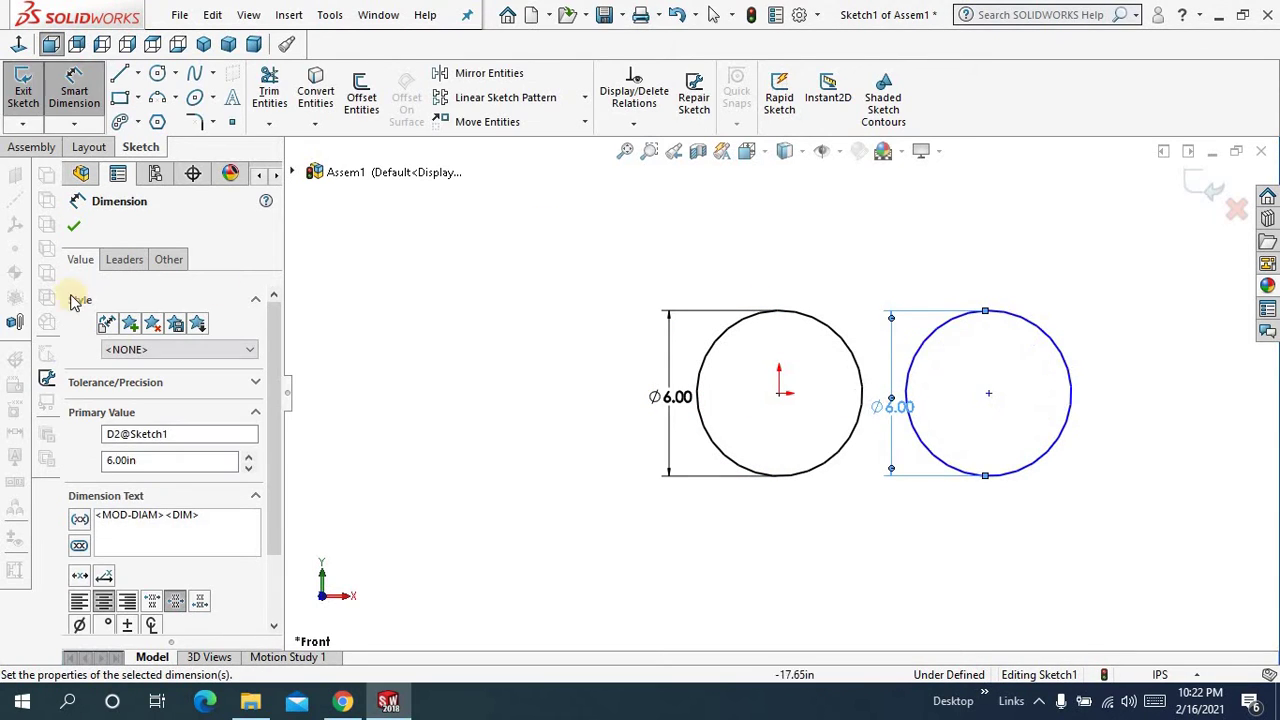
Add a Tangent relation between the two 6.00 circles
{"action": "left_click", "coordinate": [71, 235]}
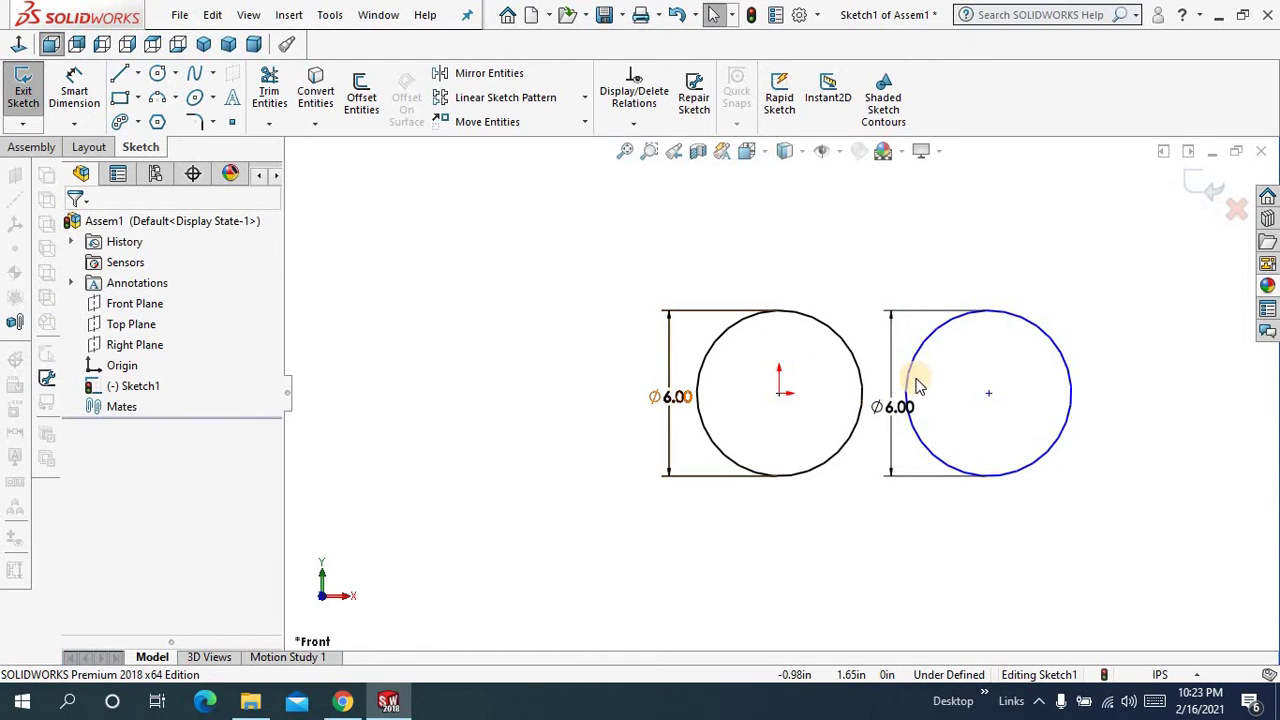
{"action": "left_click_drag", "start_coordinate": [947, 375], "coordinate": [838, 357]}
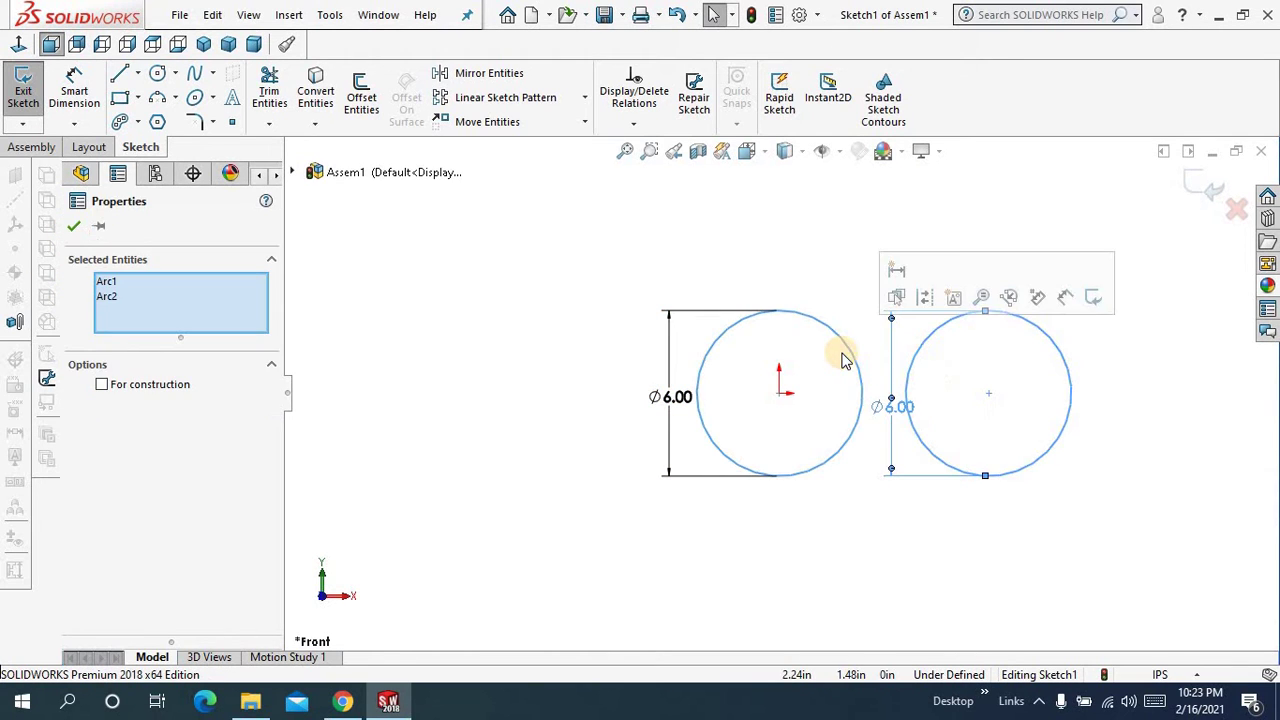
{"action": "left_click", "coordinate": [640, 278]}
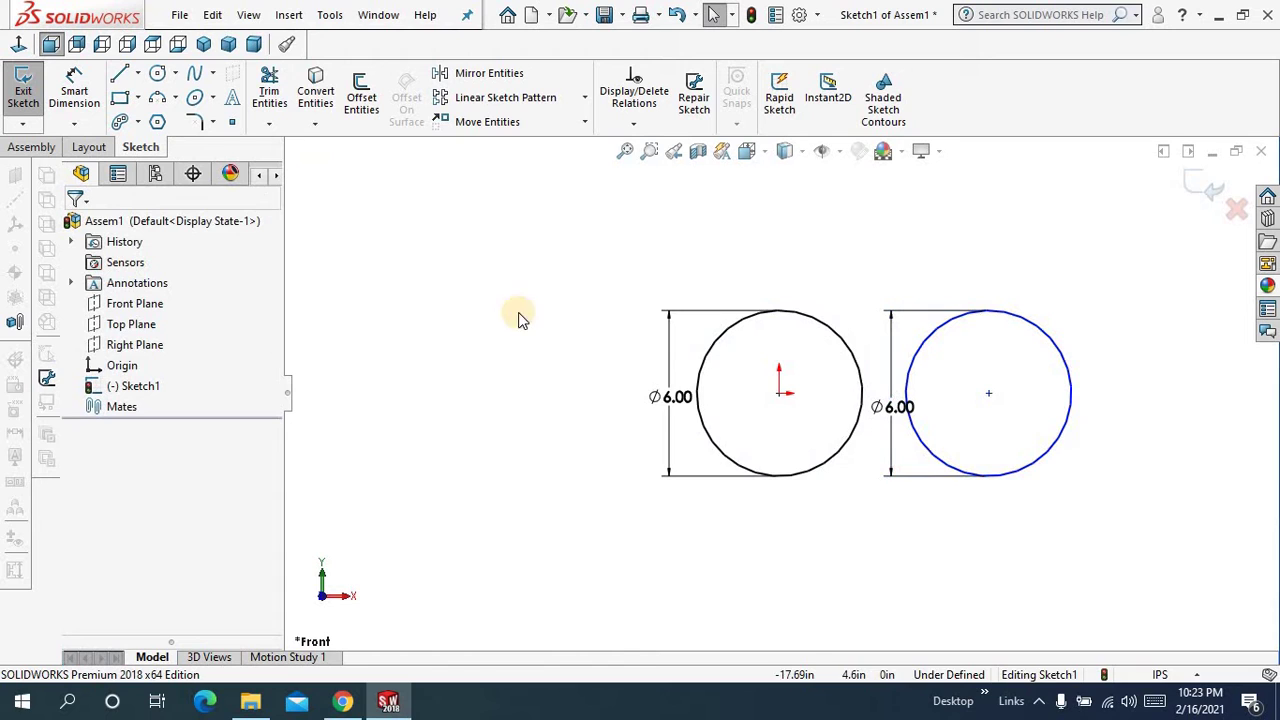
{"action": "left_click", "coordinate": [909, 371]}
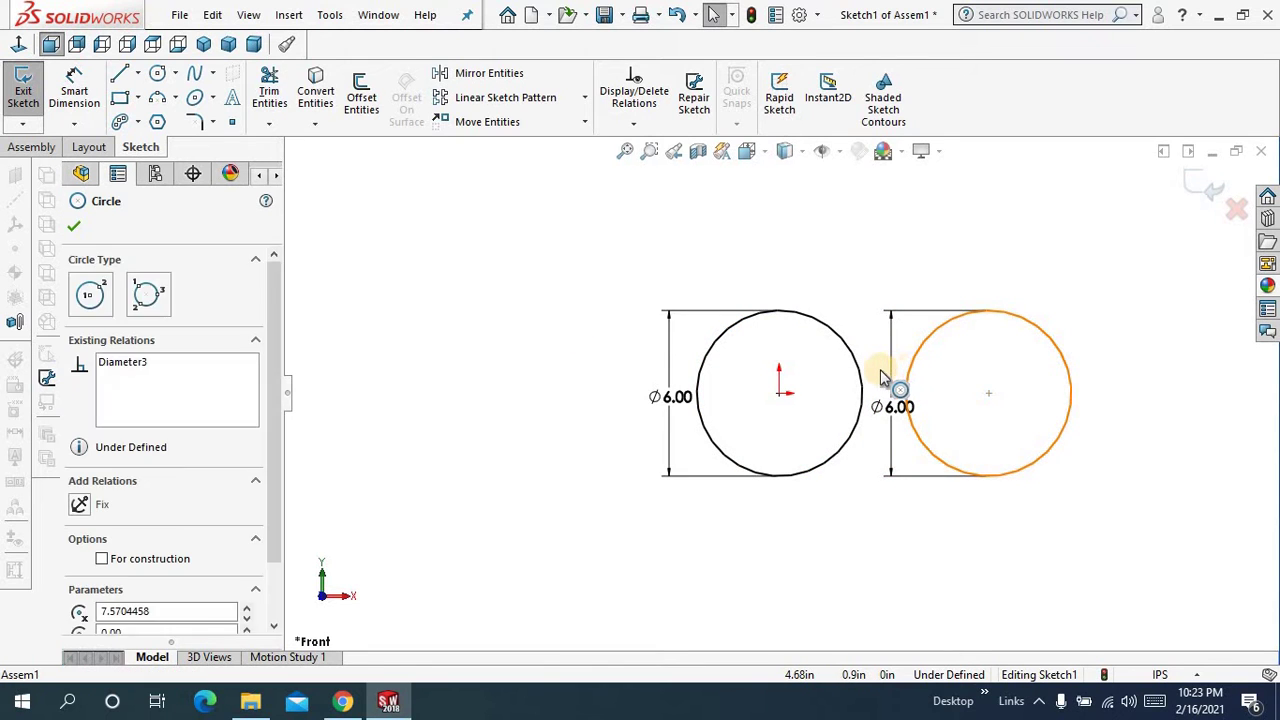
{"action": "left_click", "coordinate": [863, 378], "text": "ctrl"}
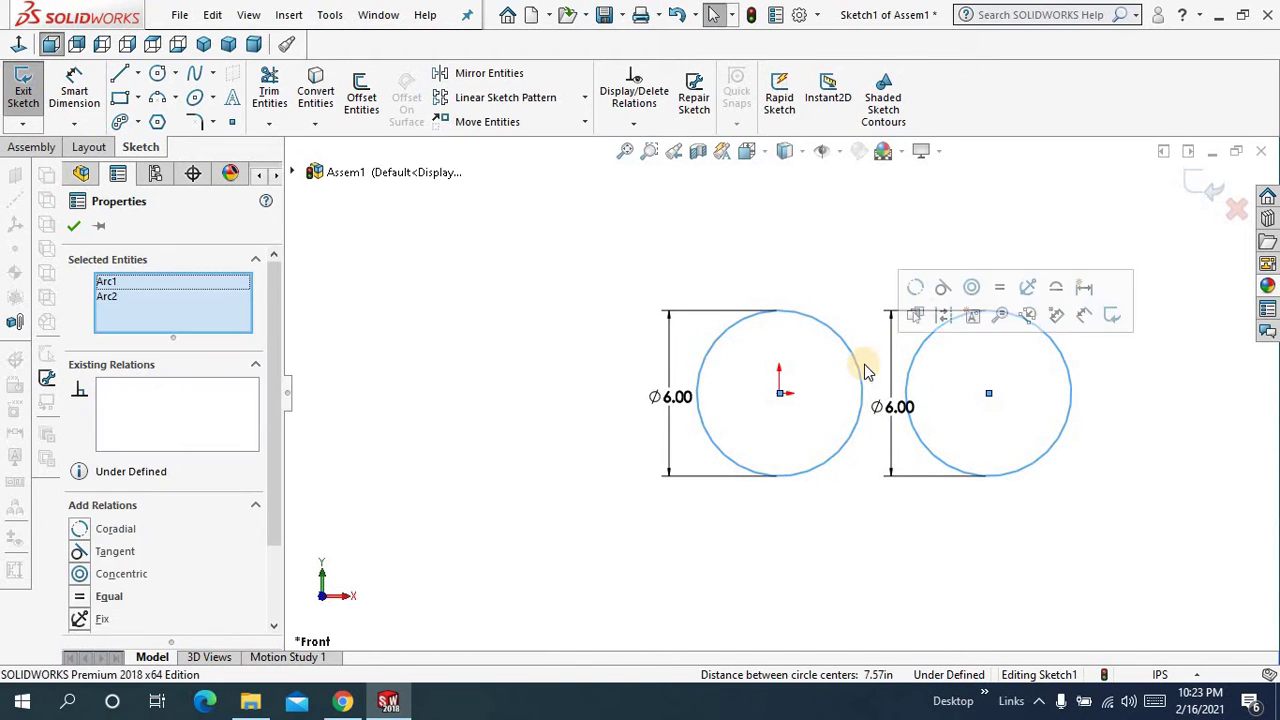
{"action": "left_click", "coordinate": [915, 287]}
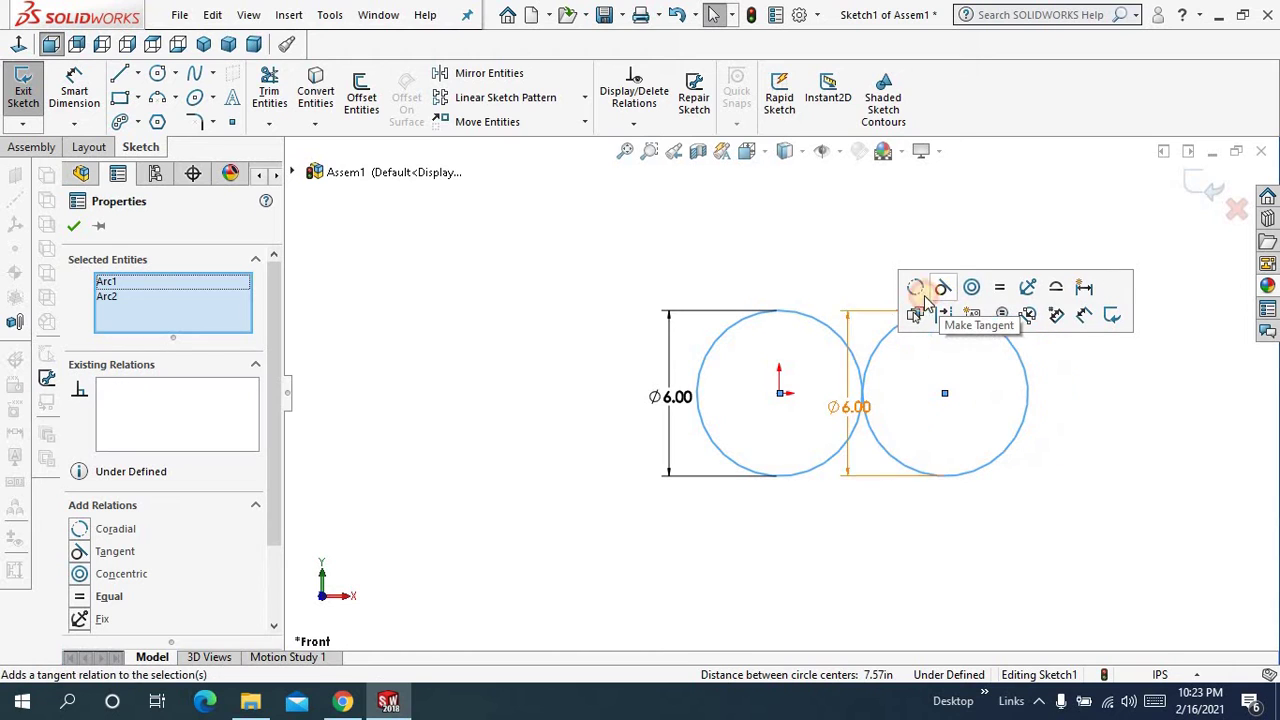
{"action": "left_click", "coordinate": [75, 228]}
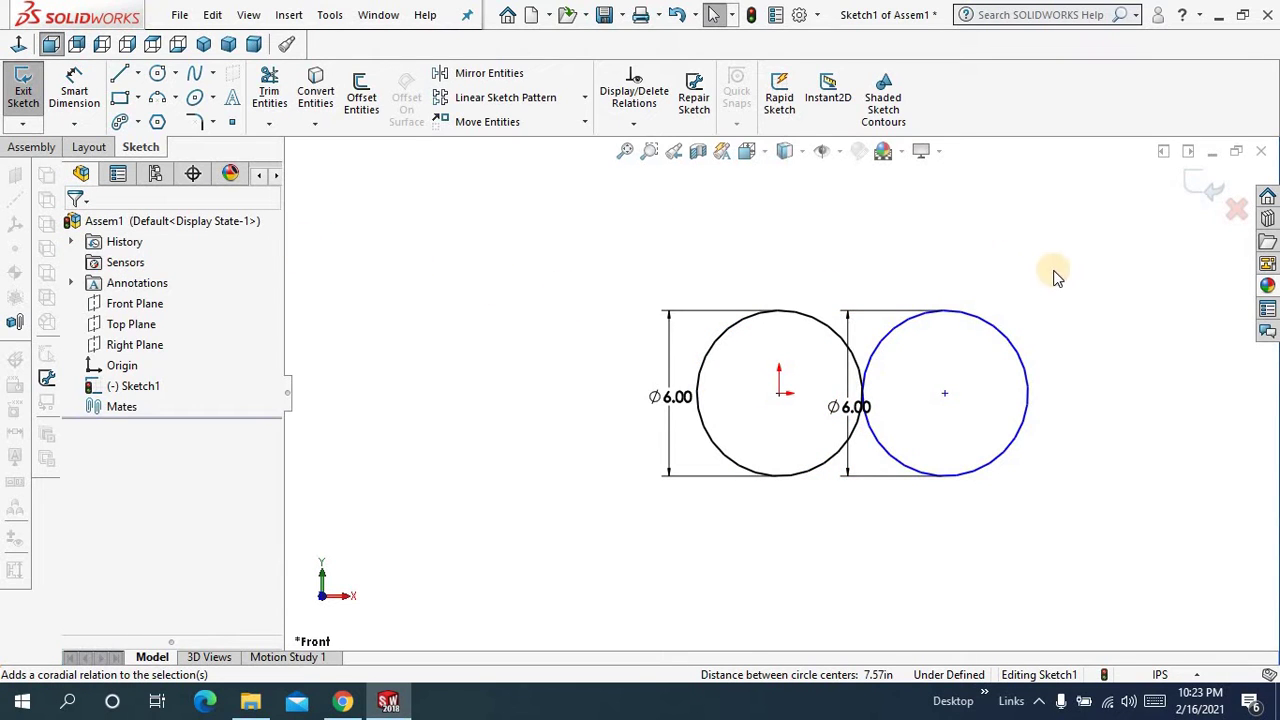
Exit Sketch1 and zoom to fit both circles
{"action": "mouse_move", "coordinate": [1055, 276]}
{"action": "middle_mouse_down"}
{"action": "mouse_move", "coordinate": [1034, 286]}
{"action": "mouse_move", "coordinate": [1103, 266]}
{"action": "middle_mouse_up"}
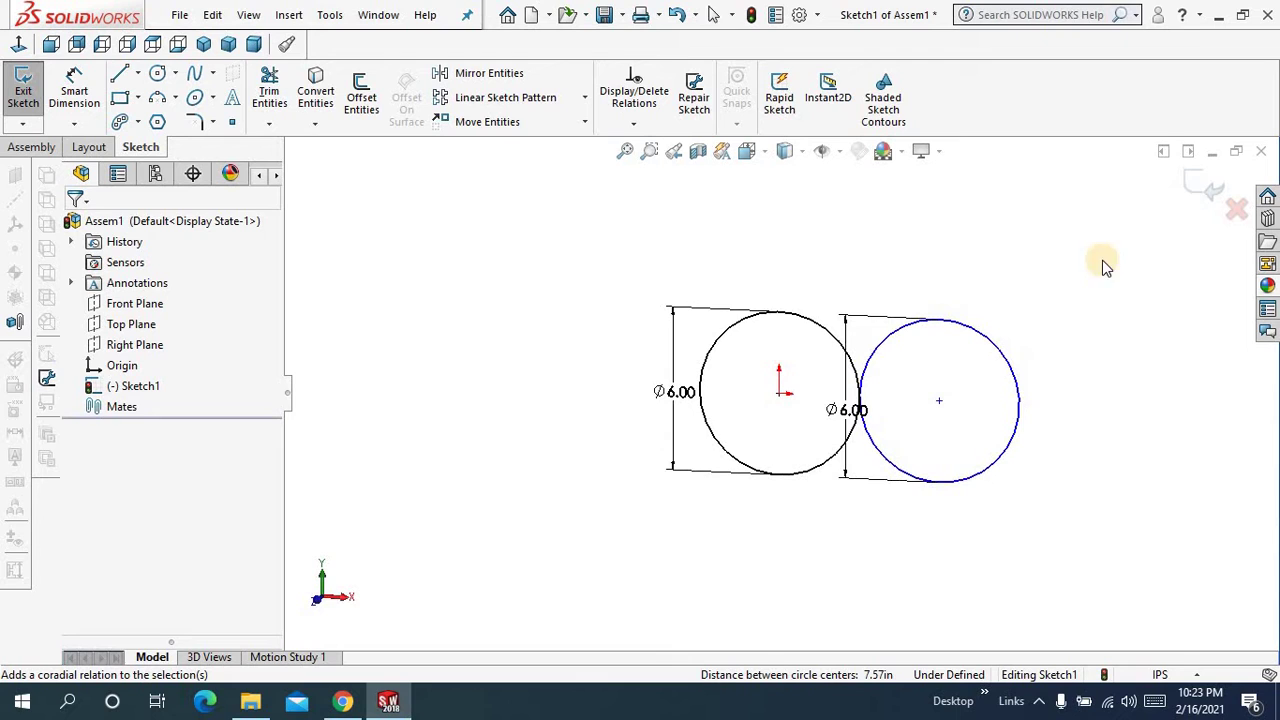
{"action": "left_click", "coordinate": [1205, 197]}
{"action": "left_click", "coordinate": [626, 152]}
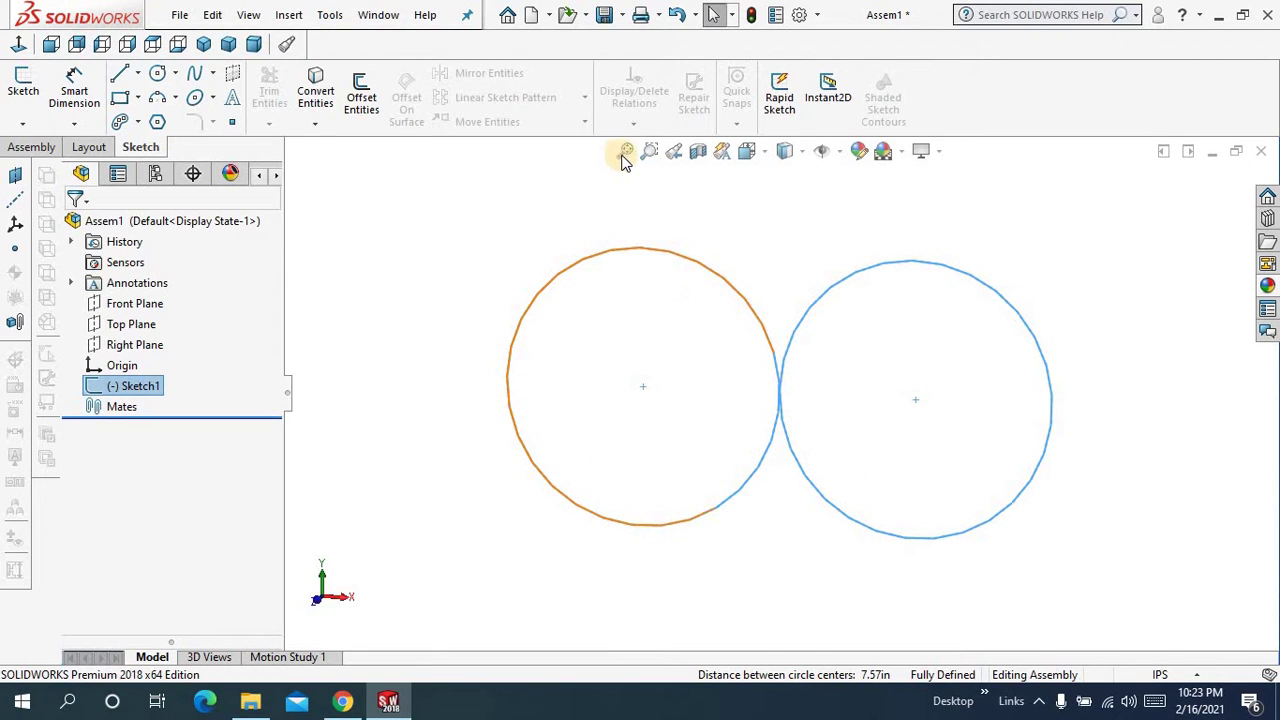
Enable Toolbox and insert a spur gear from ANSI Inch > Power Transmission > Gears
{"action": "left_click", "coordinate": [1268, 219]}
{"action": "left_click", "coordinate": [1048, 232]}
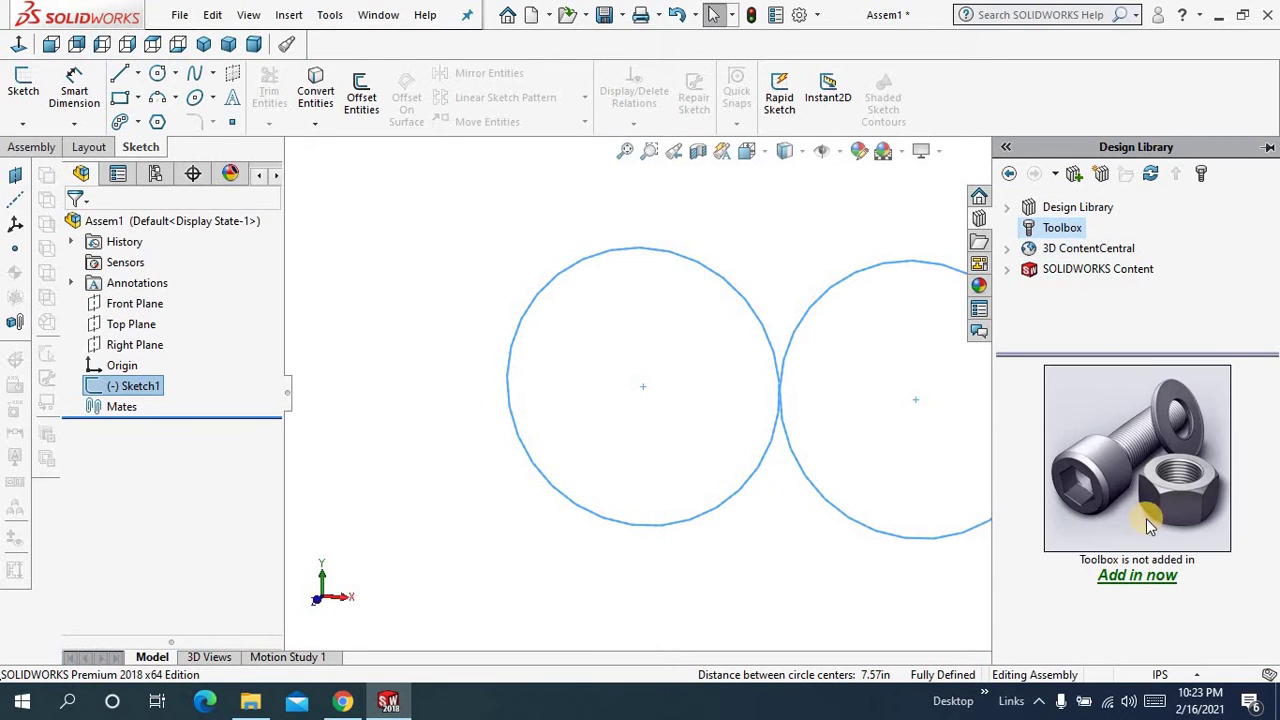
{"action": "left_click", "coordinate": [1157, 576]}
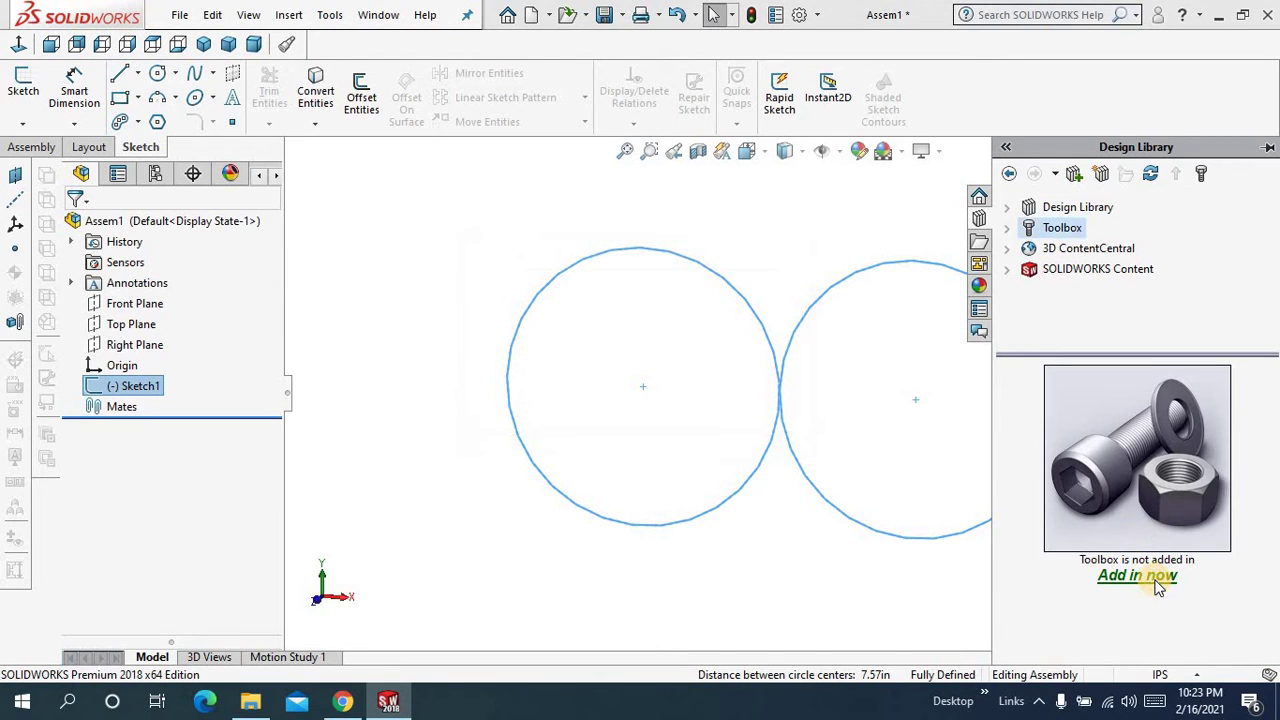
{"action": "double_click", "coordinate": [1150, 525]}
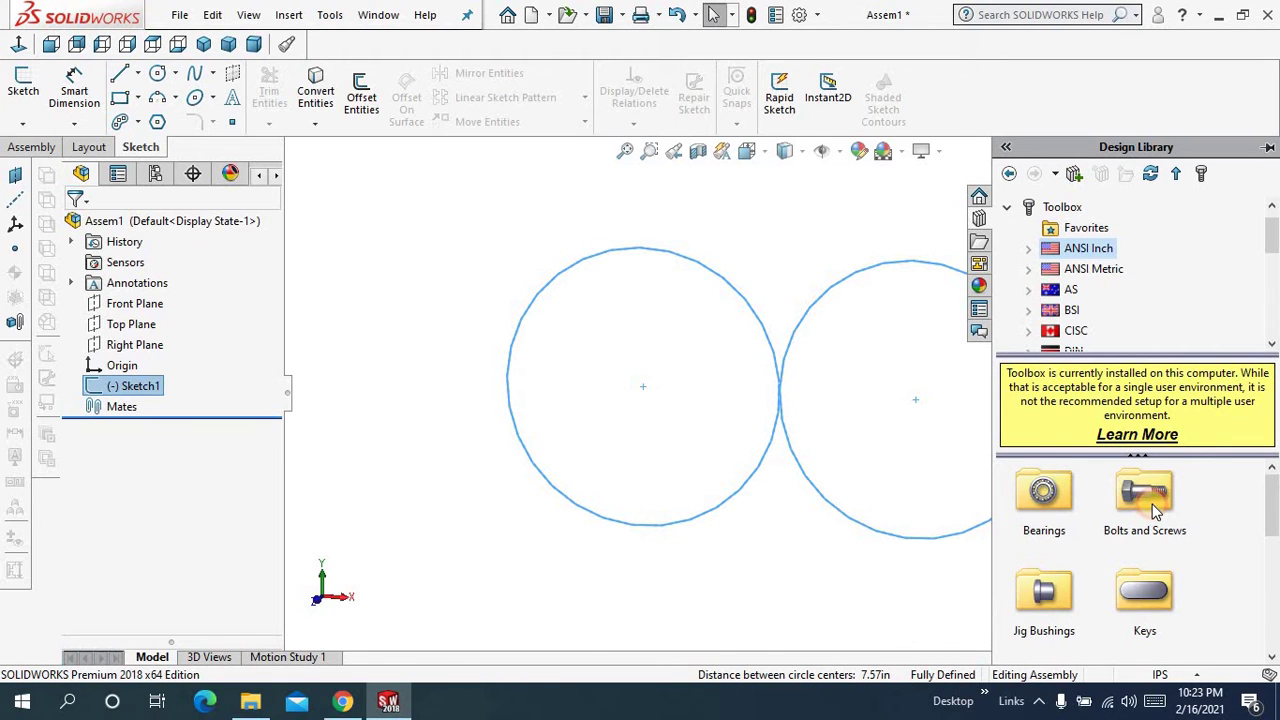
{"action": "left_click_drag", "start_coordinate": [1276, 530], "coordinate": [1275, 610]}
{"action": "double_click", "coordinate": [1176, 581]}
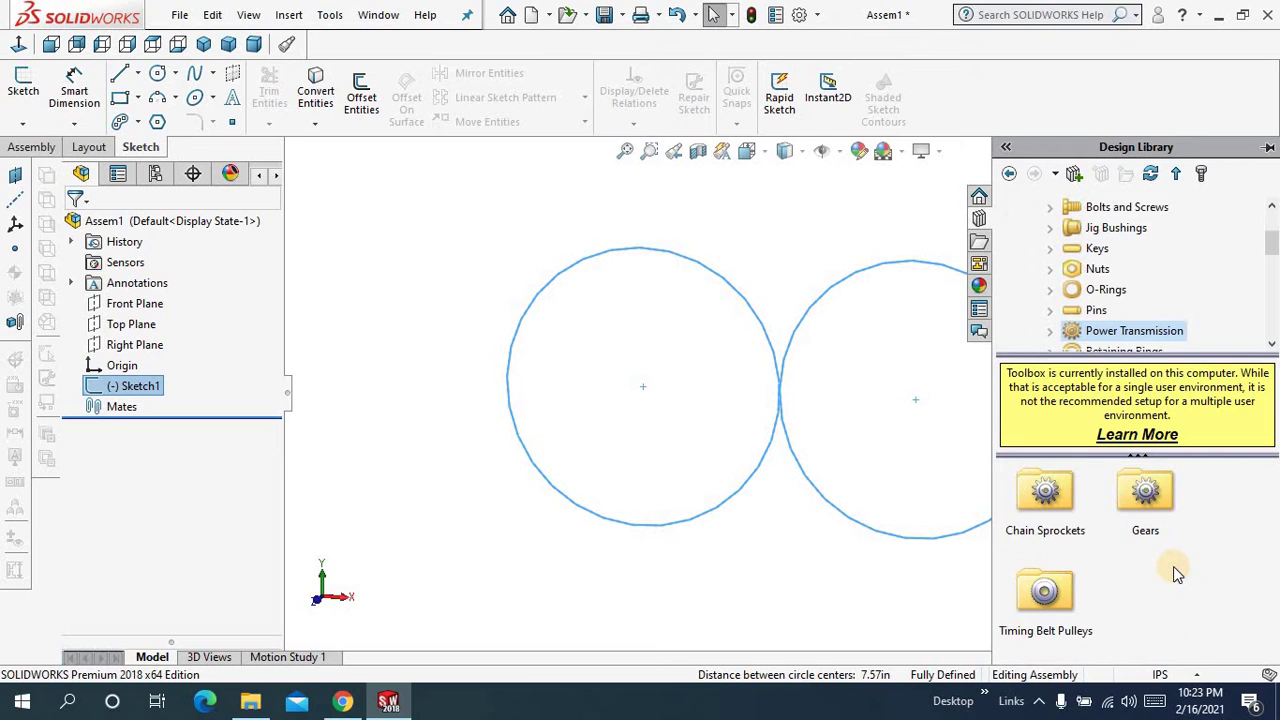
{"action": "double_click", "coordinate": [1165, 510]}
{"action": "left_click_drag", "start_coordinate": [1145, 595], "coordinate": [644, 404]}
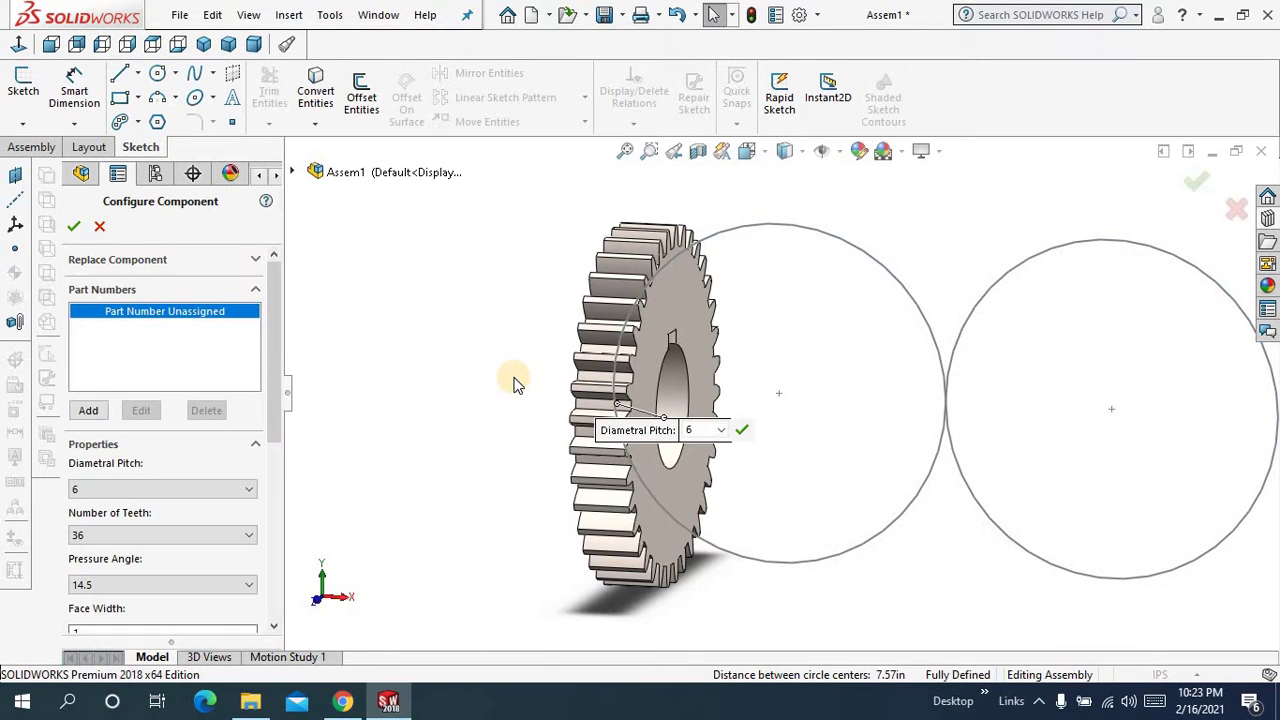
Keep the spur gear at 36 teeth and set its pressure angle to 20
{"action": "scroll", "coordinate": [268, 402], "scroll_direction": "down", "scroll_amount": 3}
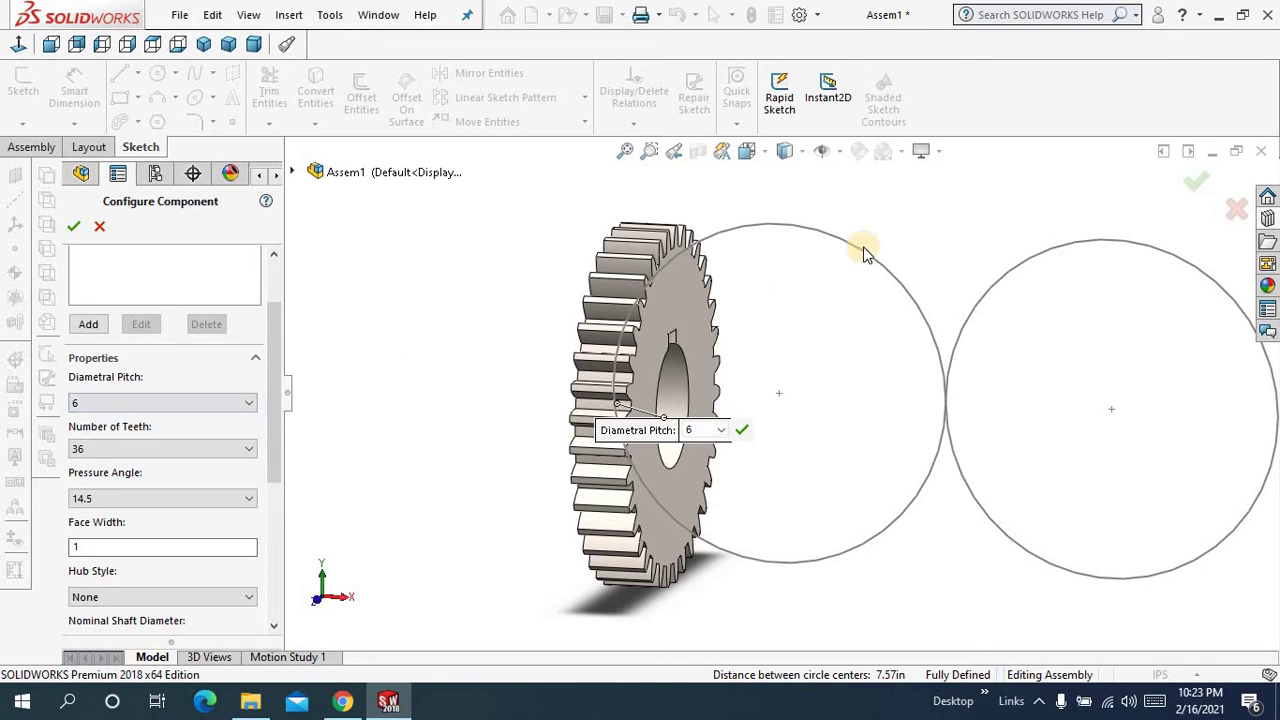
{"action": "scroll", "coordinate": [271, 391], "scroll_direction": "down", "scroll_amount": 2}
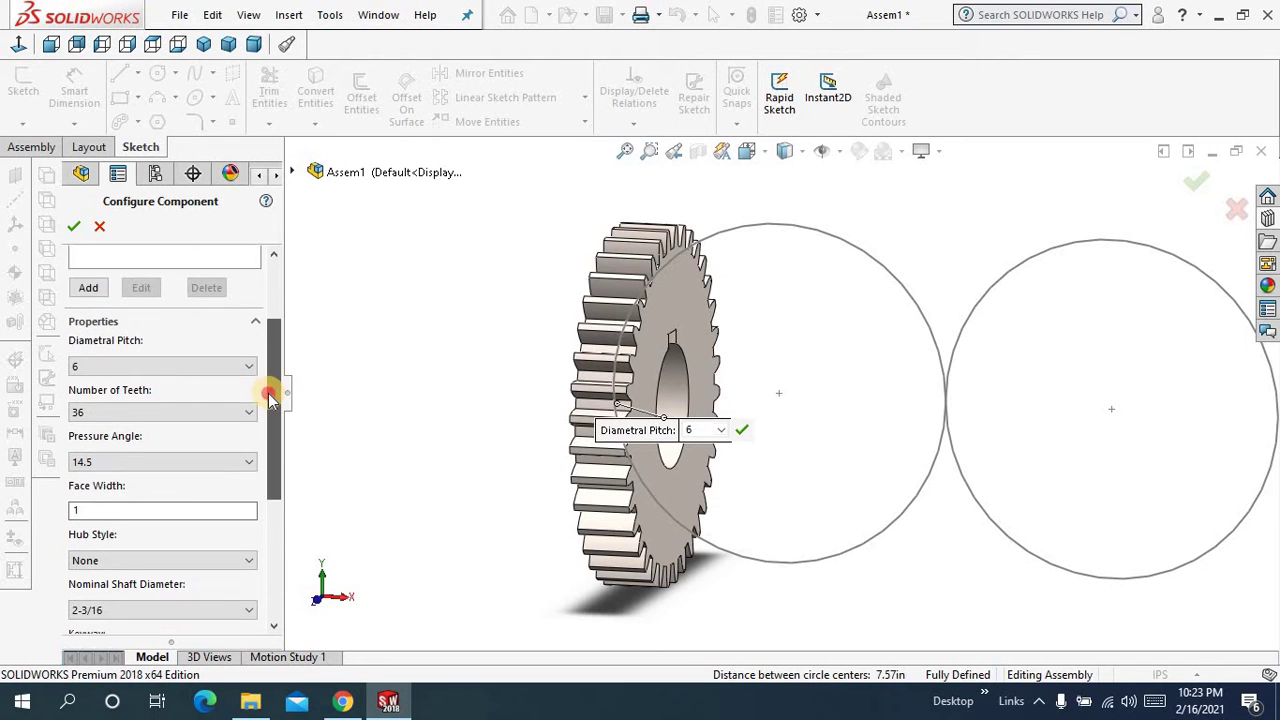
{"action": "left_click", "coordinate": [249, 385]}
{"action": "left_click", "coordinate": [249, 385]}
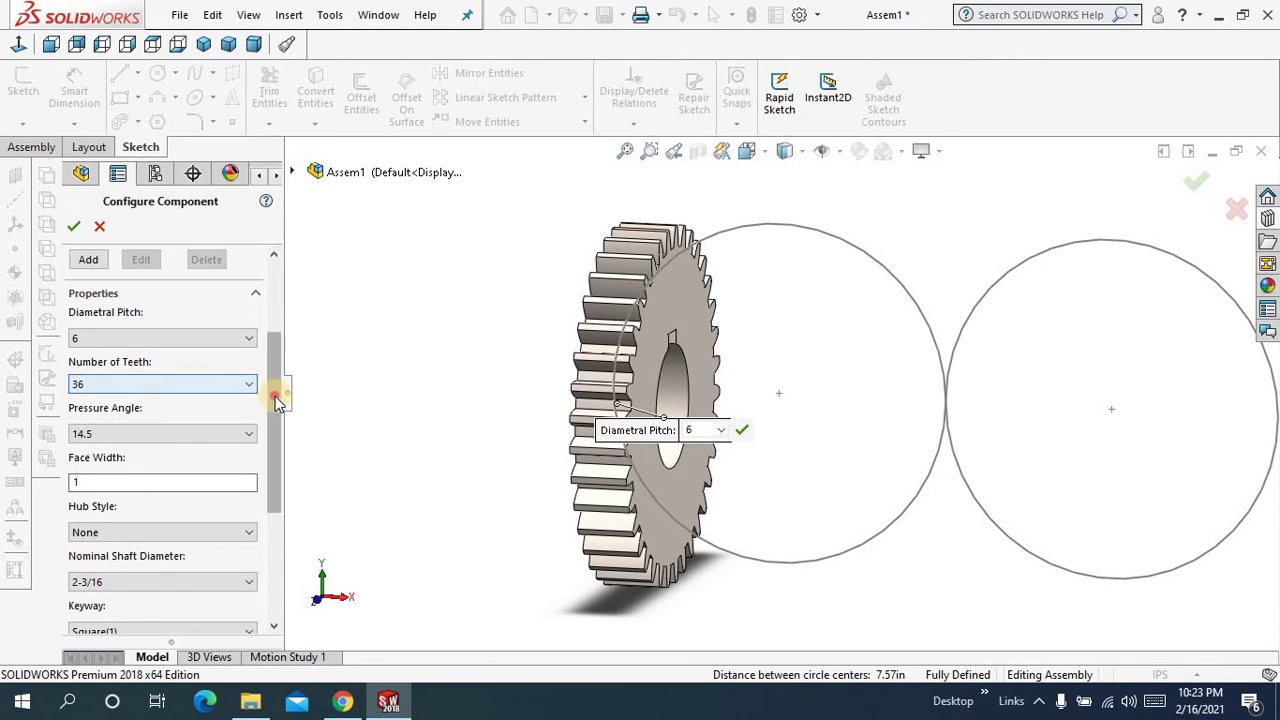
{"action": "scroll", "coordinate": [274, 428], "scroll_direction": "down", "scroll_amount": 3}
{"action": "left_click", "coordinate": [243, 356]}
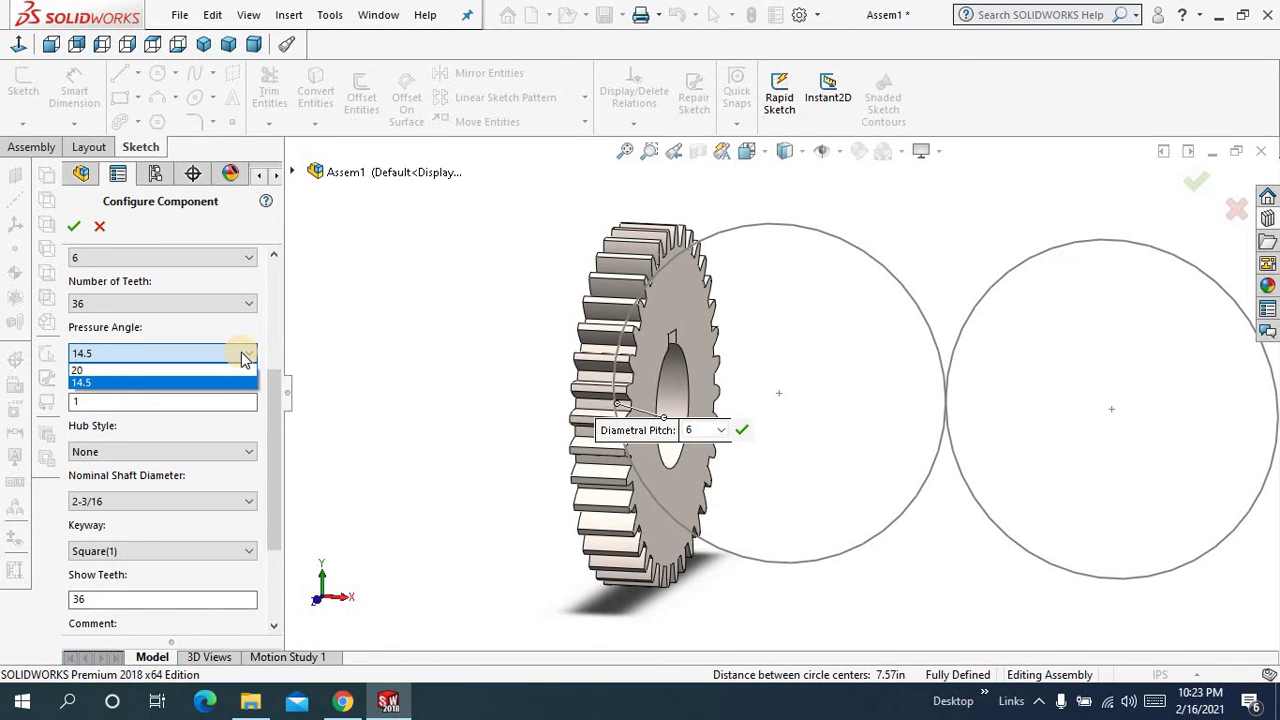
{"action": "left_click", "coordinate": [240, 370]}
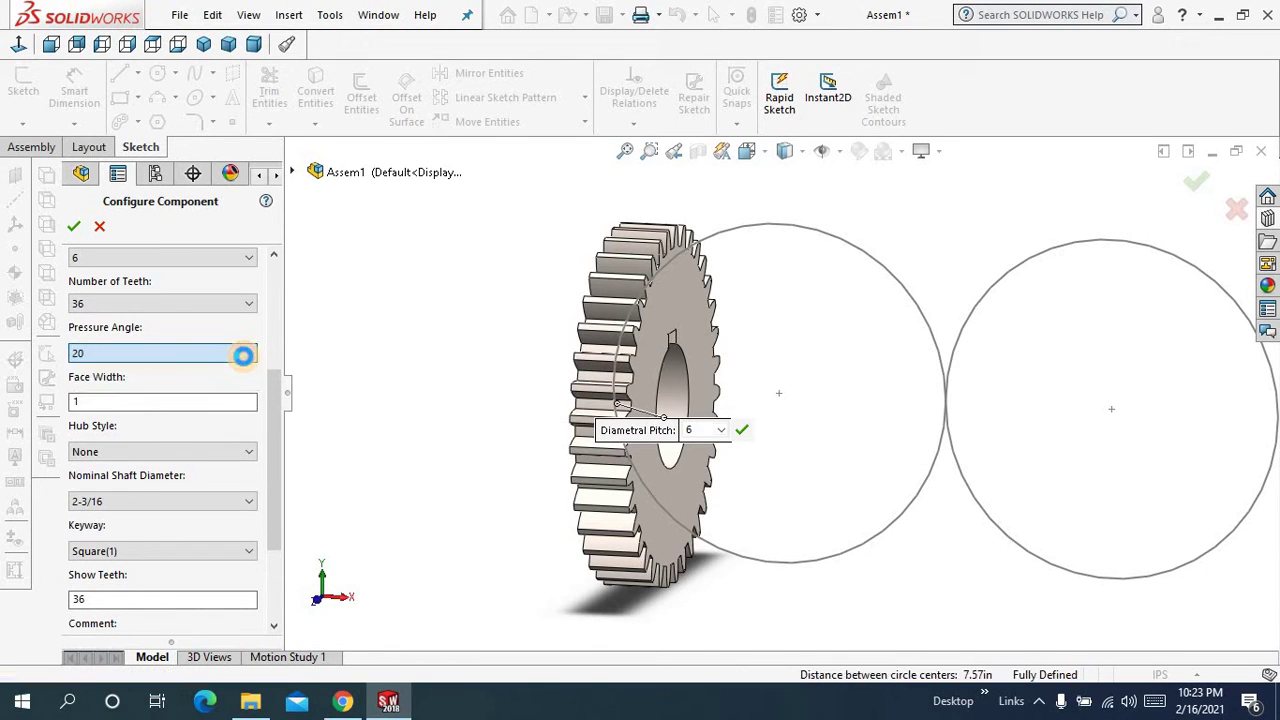
{"action": "left_click", "coordinate": [245, 356]}
{"action": "left_click", "coordinate": [238, 384]}
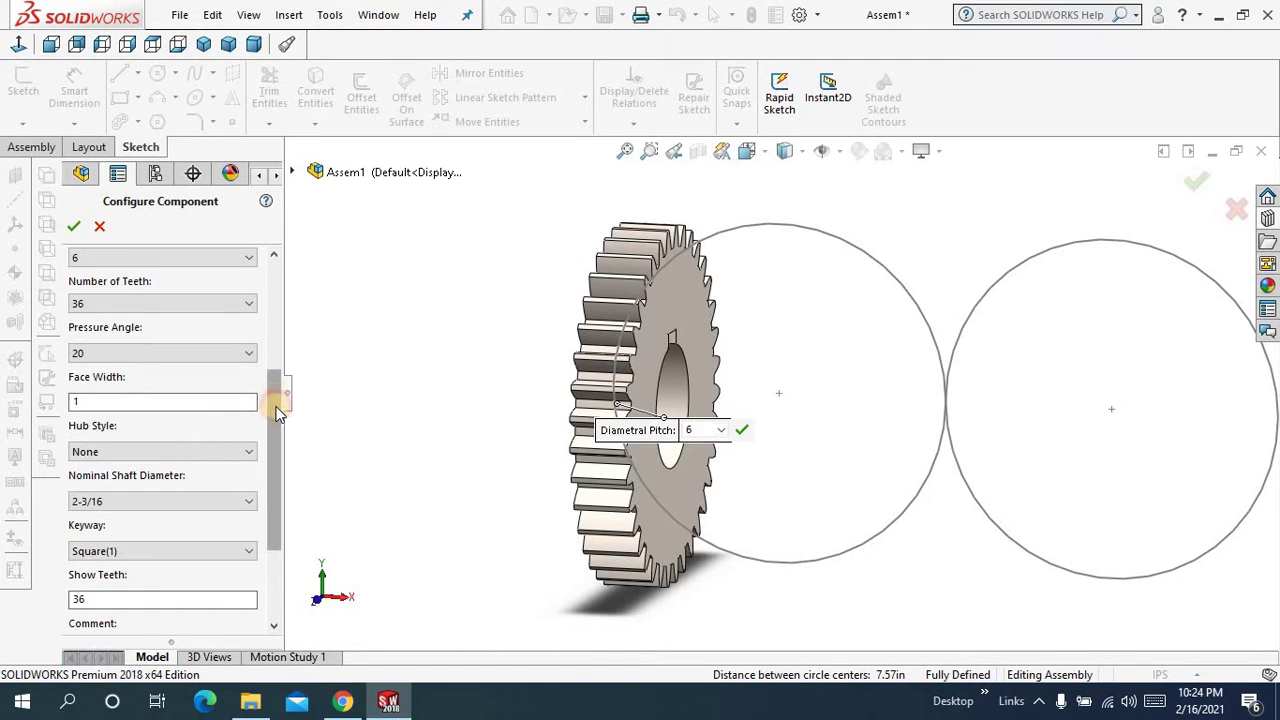
Keep no hub, set the nominal shaft diameter to 2-1/4, and accept the configuration
{"action": "left_click_drag", "start_coordinate": [278, 413], "coordinate": [278, 448]}
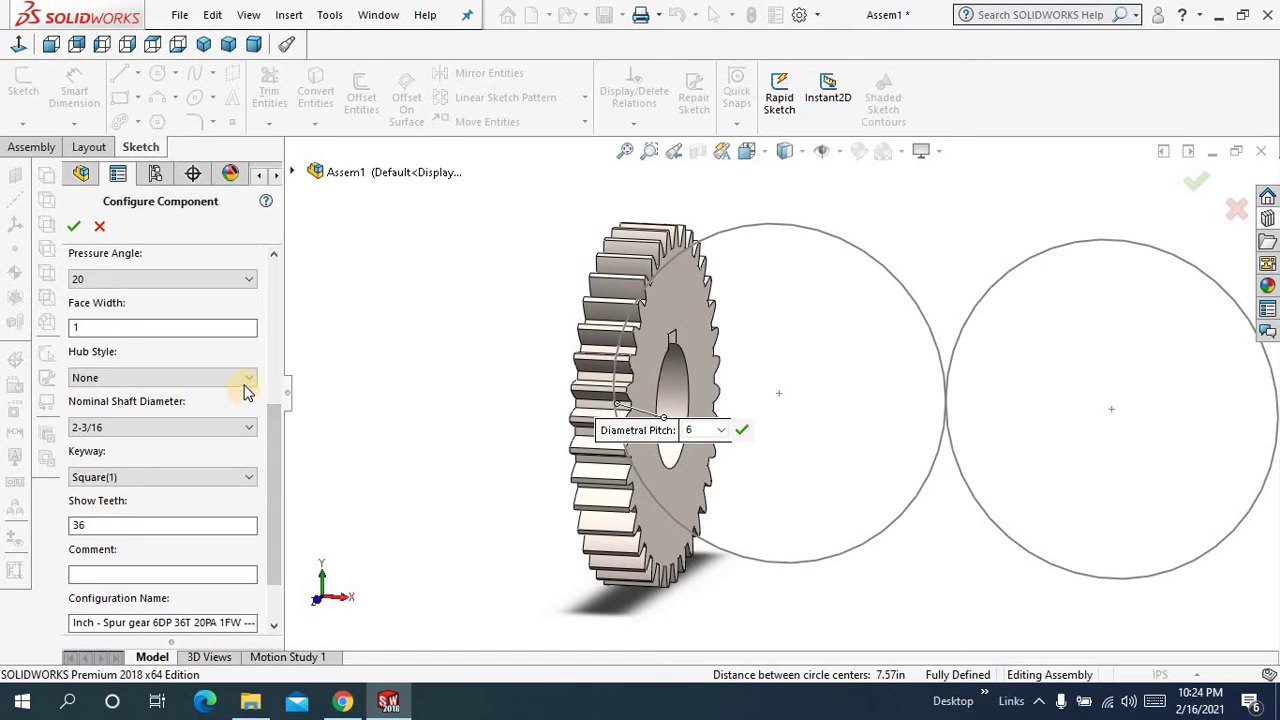
{"action": "left_click", "coordinate": [244, 382]}
{"action": "left_click", "coordinate": [244, 394]}
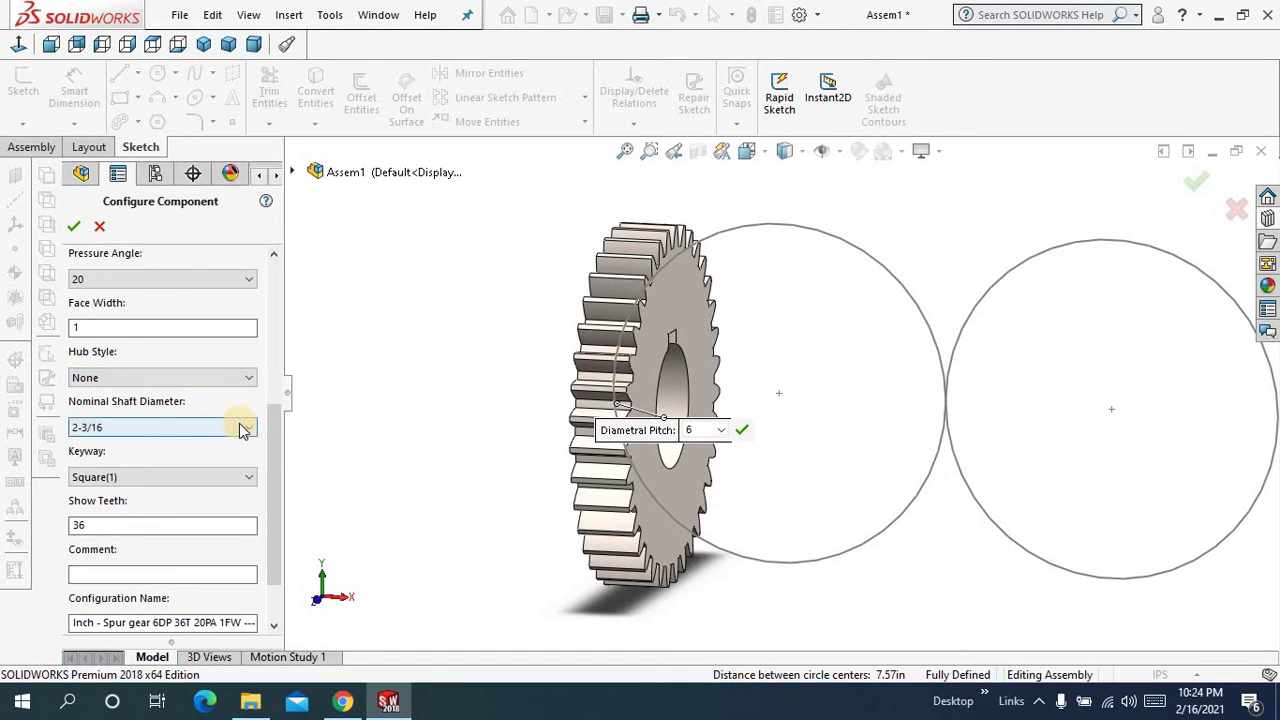
{"action": "left_click", "coordinate": [240, 428]}
{"action": "left_click", "coordinate": [238, 424]}
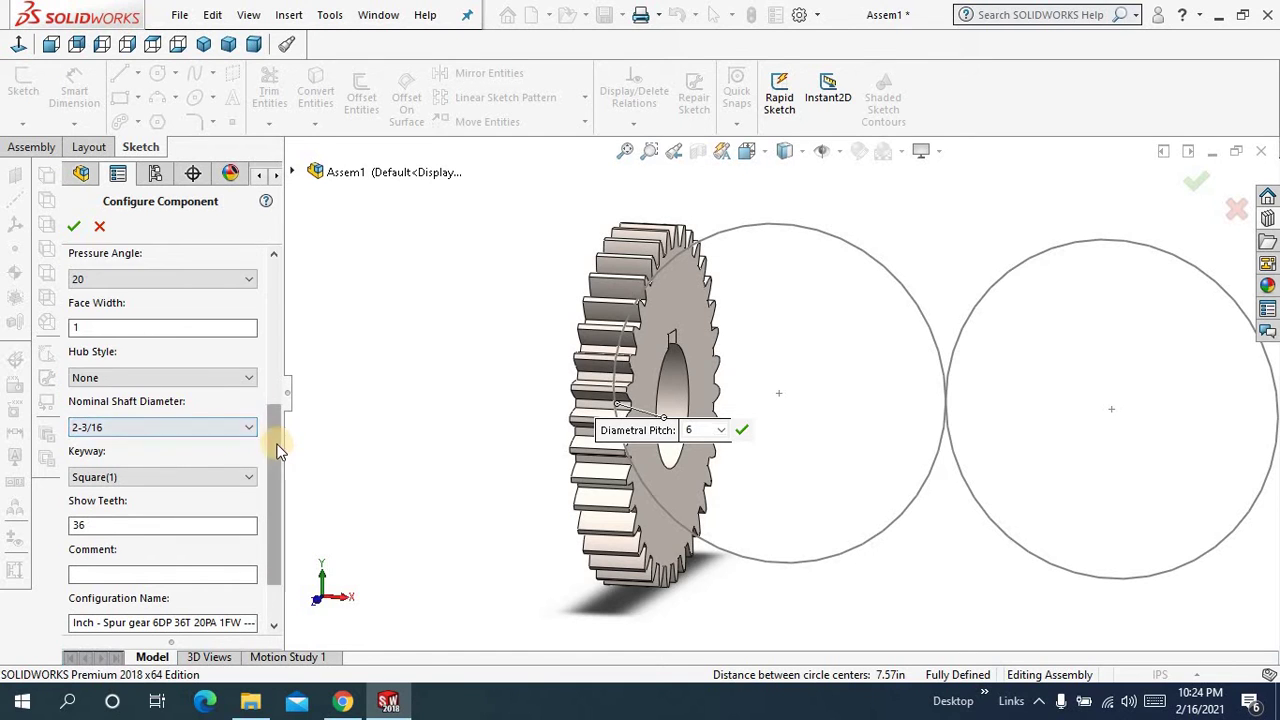
{"action": "scroll", "coordinate": [249, 433], "scroll_direction": "down", "scroll_amount": 1}
{"action": "mouse_move", "coordinate": [400, 410]}
{"action": "middle_mouse_down"}
{"action": "mouse_move", "coordinate": [383, 400]}
{"action": "mouse_move", "coordinate": [705, 392]}
{"action": "middle_mouse_up"}
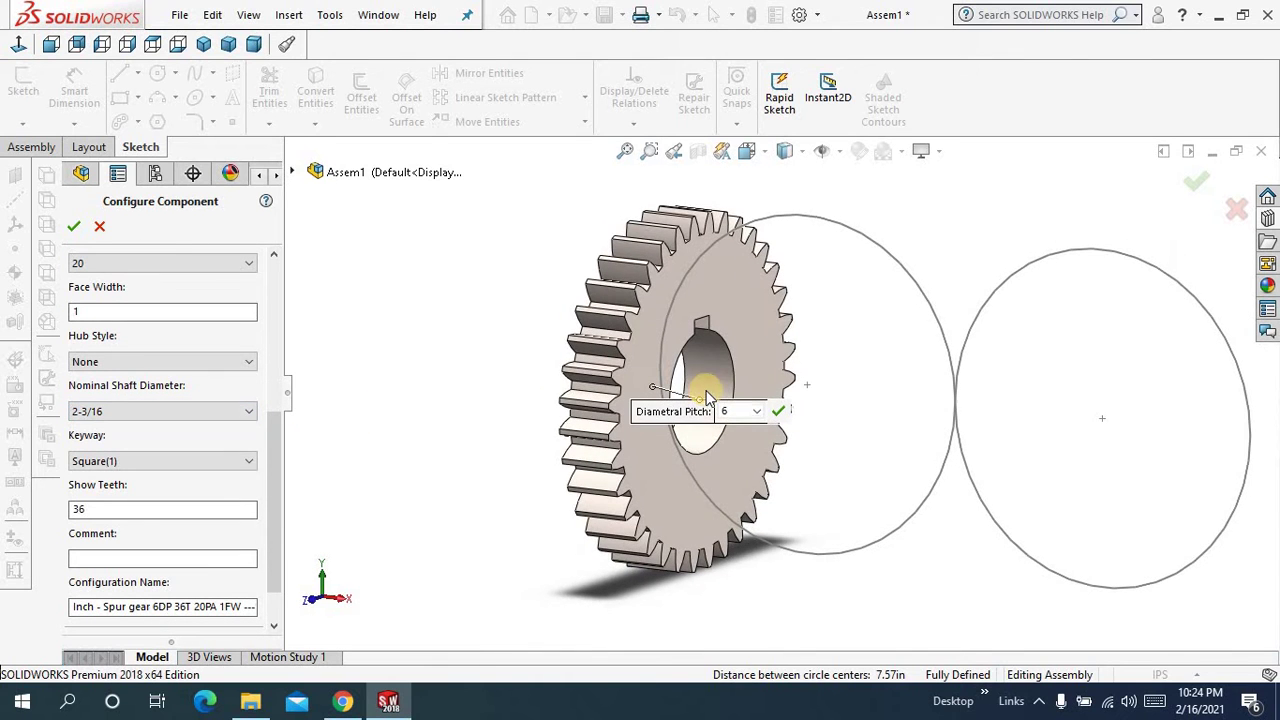
{"action": "left_click", "coordinate": [233, 418]}
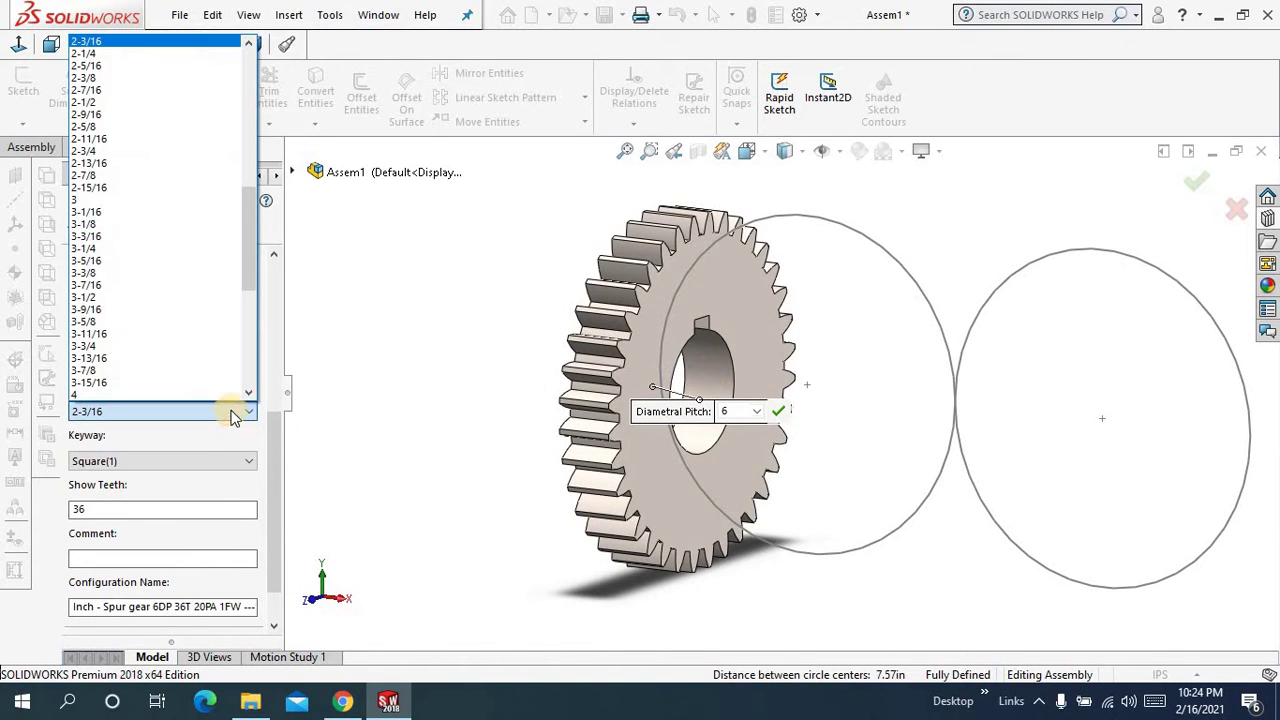
{"action": "left_click", "coordinate": [216, 54]}
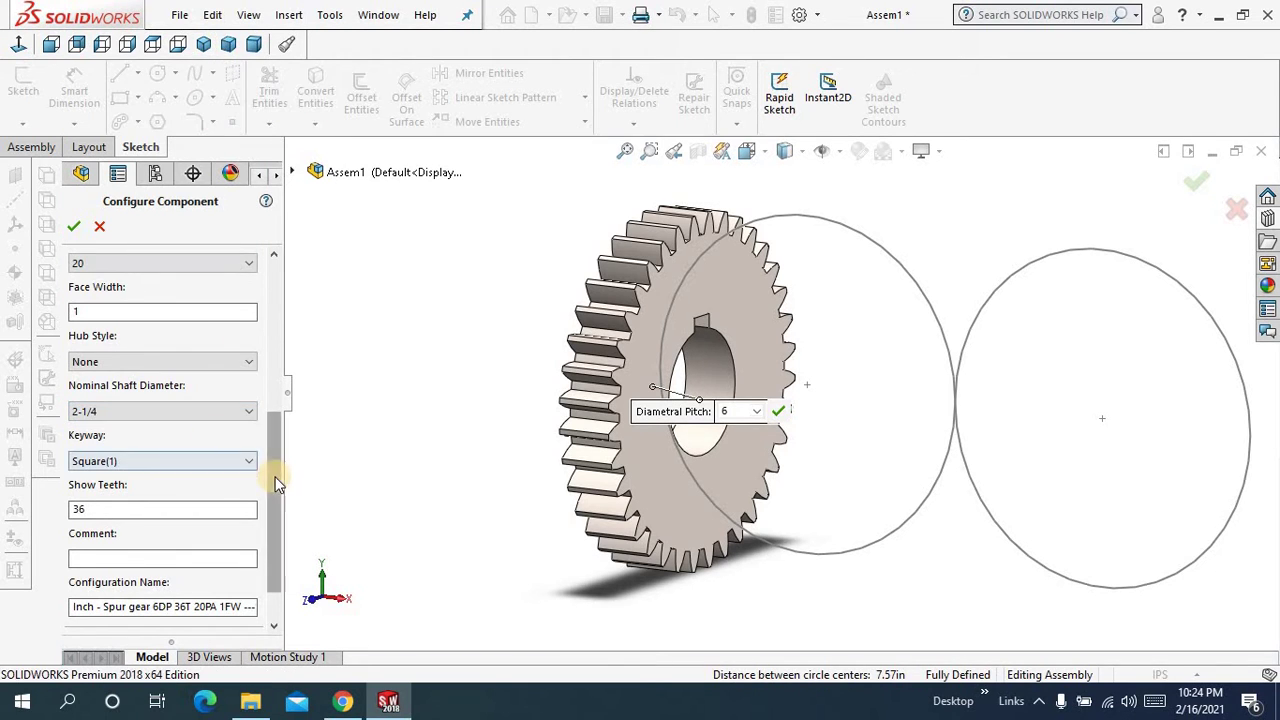
{"action": "left_click_drag", "start_coordinate": [278, 484], "coordinate": [274, 508]}
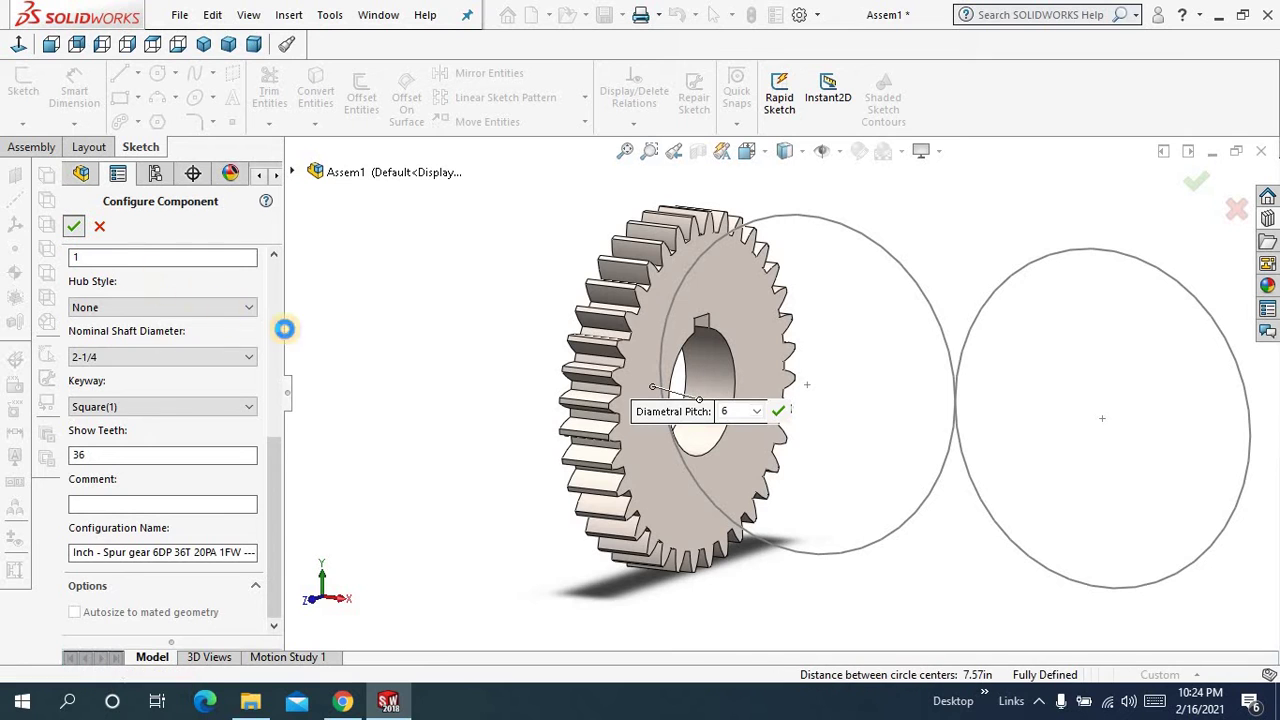
{"action": "key", "text": "Return"}
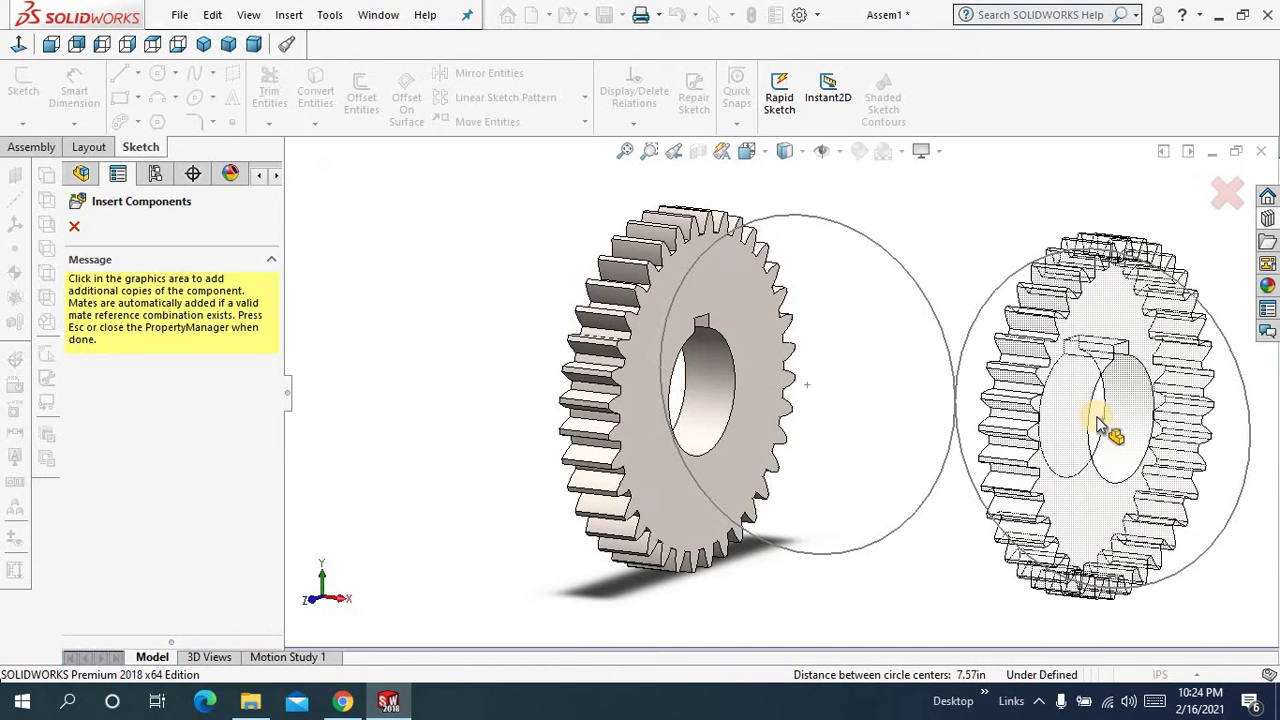
Drop a second spur gear copy on the right circle, close Insert Components, and zoom to fit
{"action": "left_click", "coordinate": [1096, 416]}
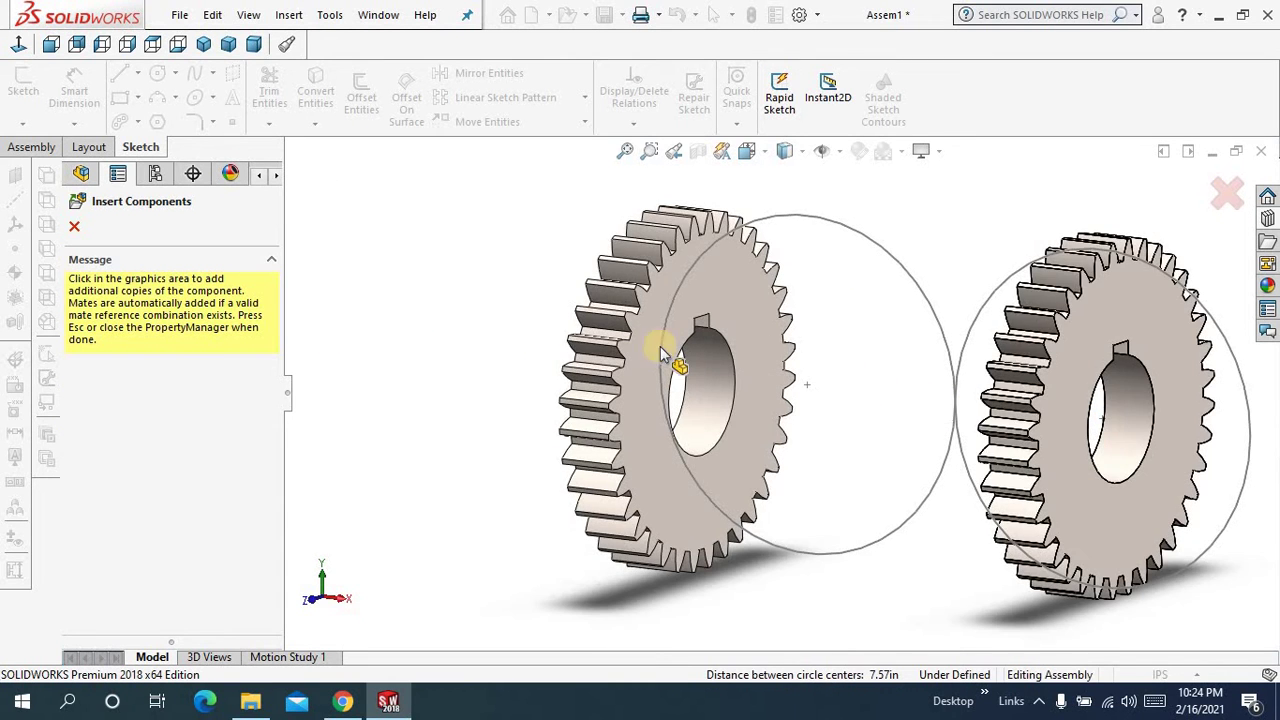
{"action": "left_click", "coordinate": [74, 227]}
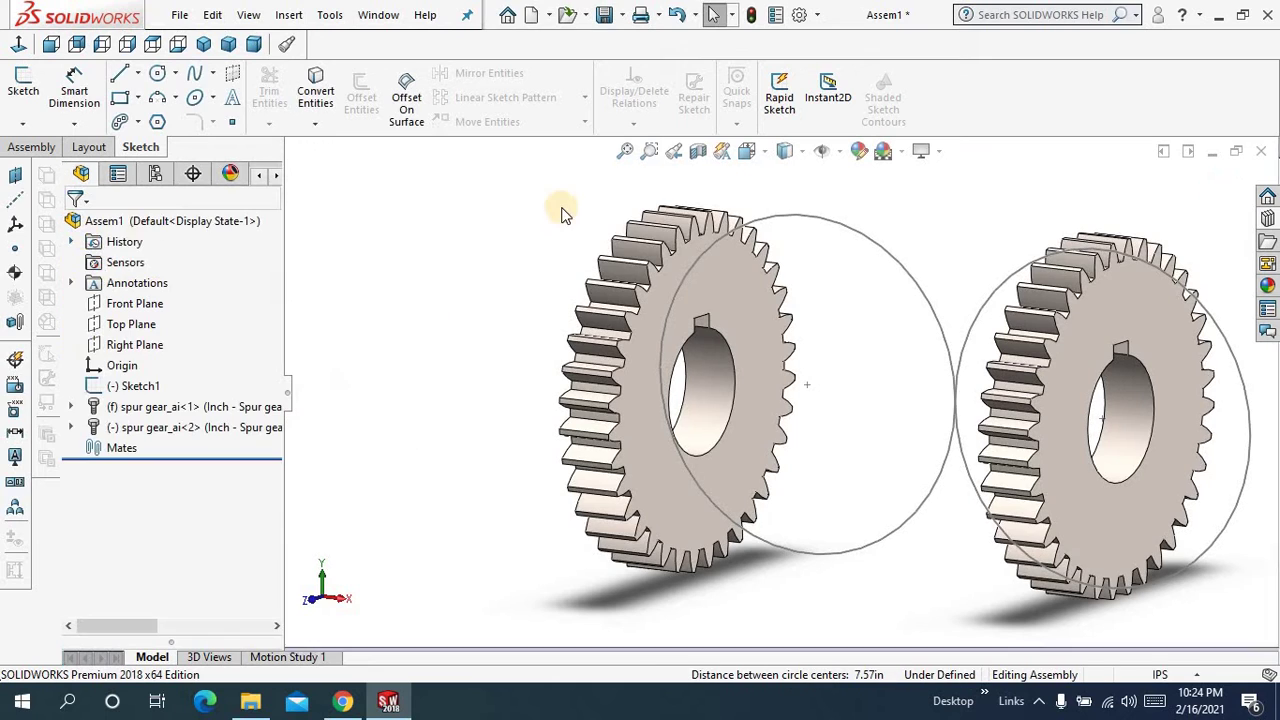
{"action": "left_click", "coordinate": [624, 150]}
{"action": "scroll", "coordinate": [457, 251], "scroll_direction": "down", "scroll_amount": 2}
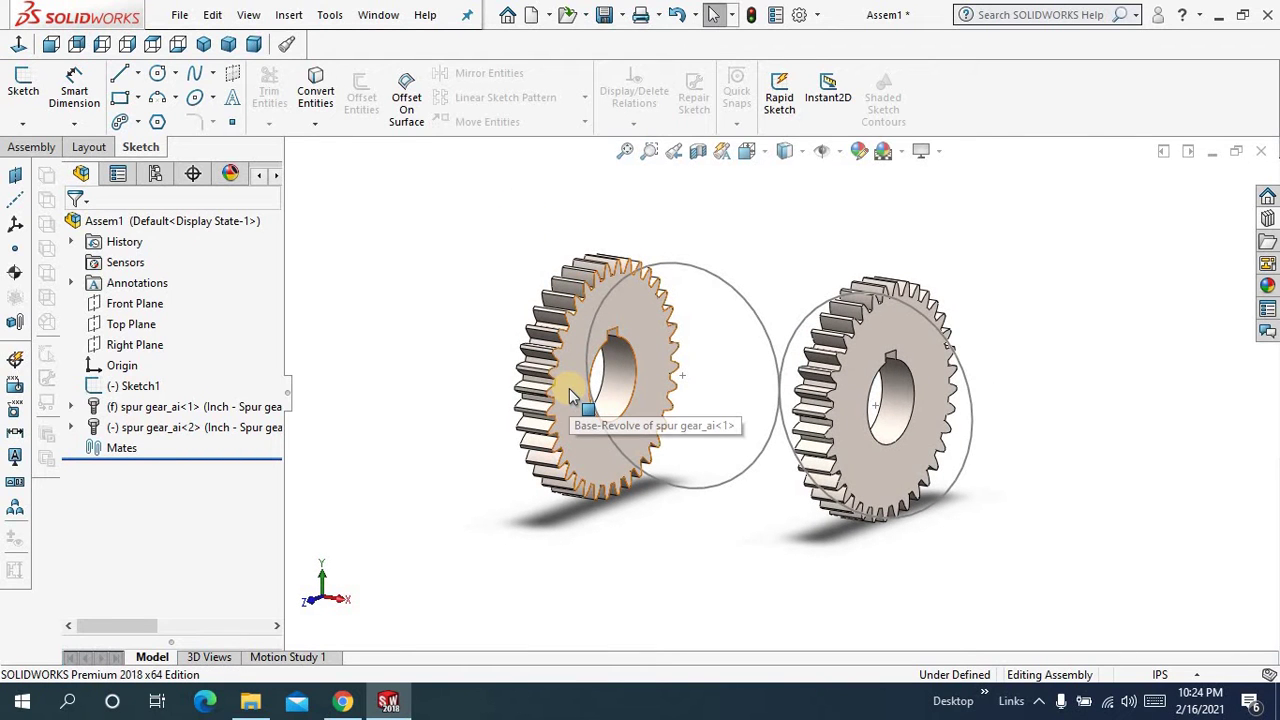
Float the left gear and mate its bore concentric with the left circle's centre
{"action": "right_click", "coordinate": [650, 337]}
{"action": "left_click", "coordinate": [694, 331]}
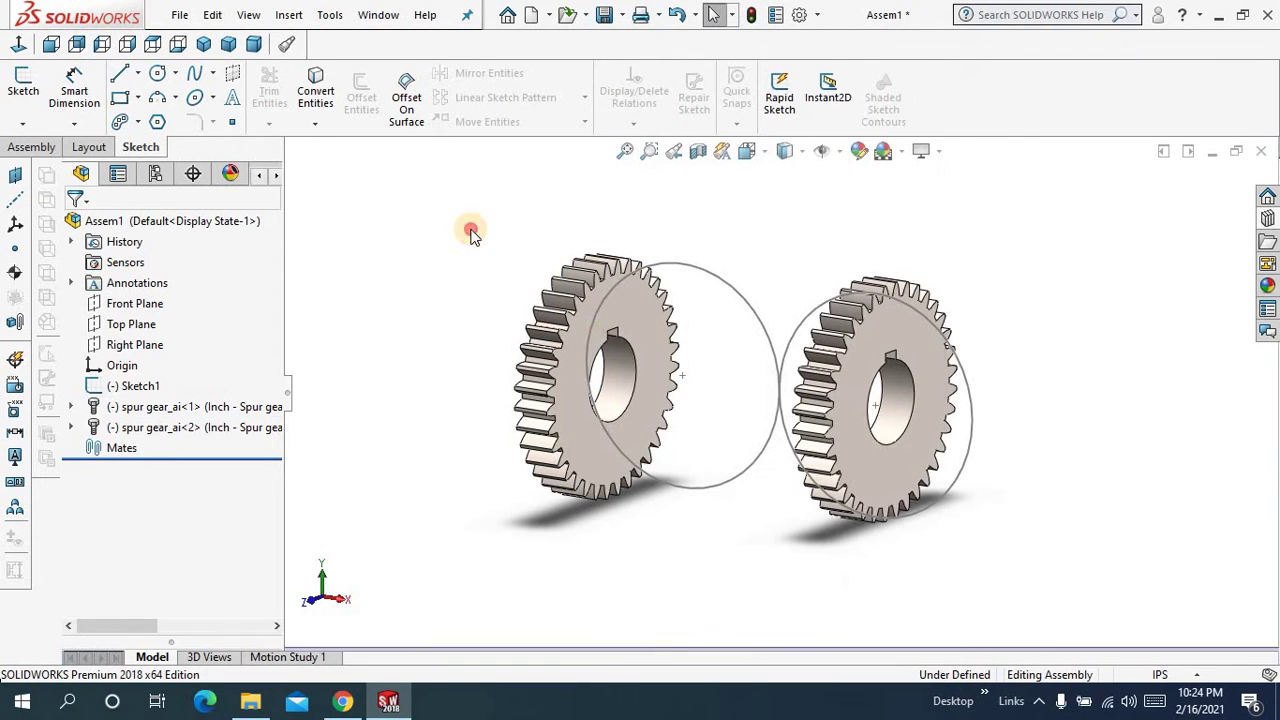
{"action": "left_click", "coordinate": [620, 388]}
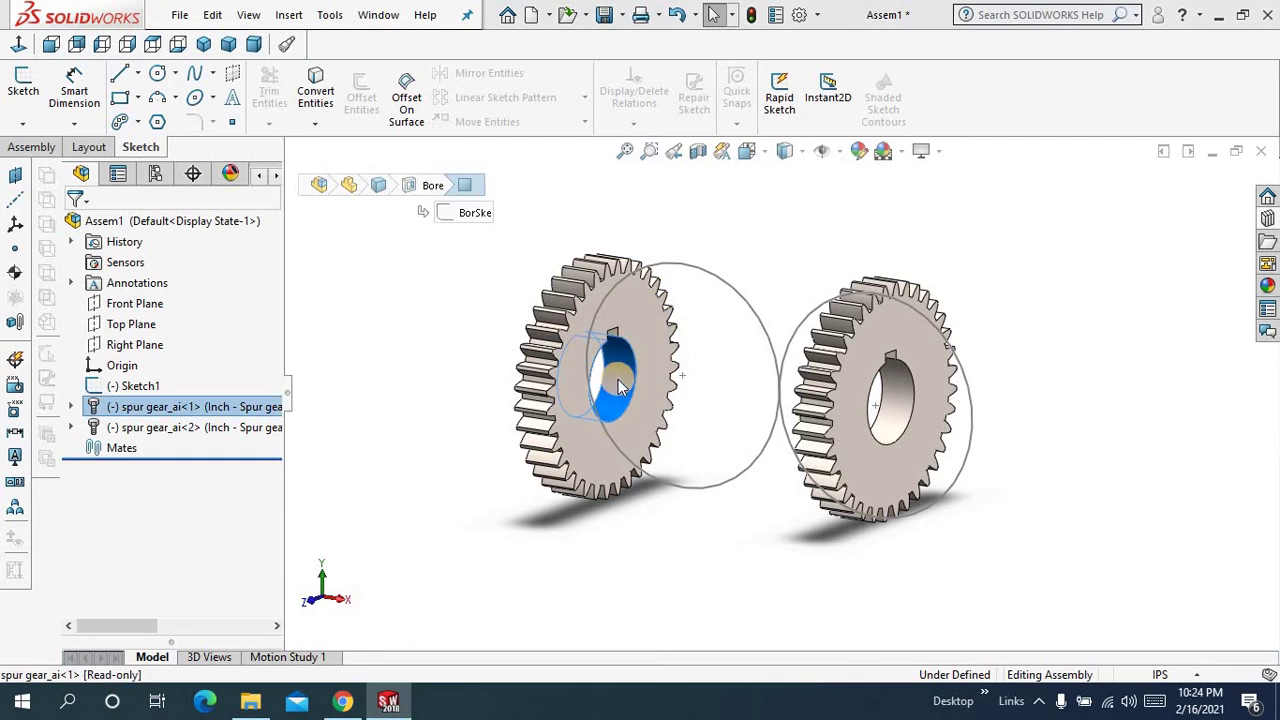
{"action": "left_click", "coordinate": [685, 378]}
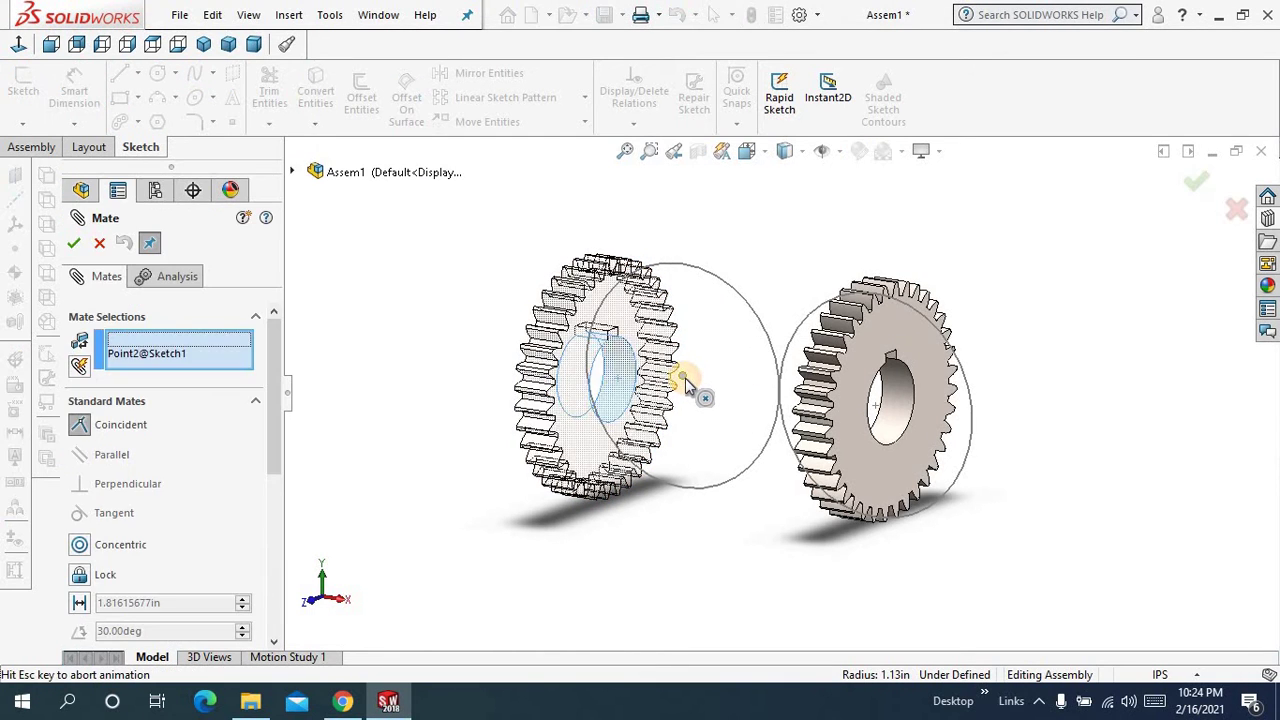
{"action": "left_click", "coordinate": [731, 357]}
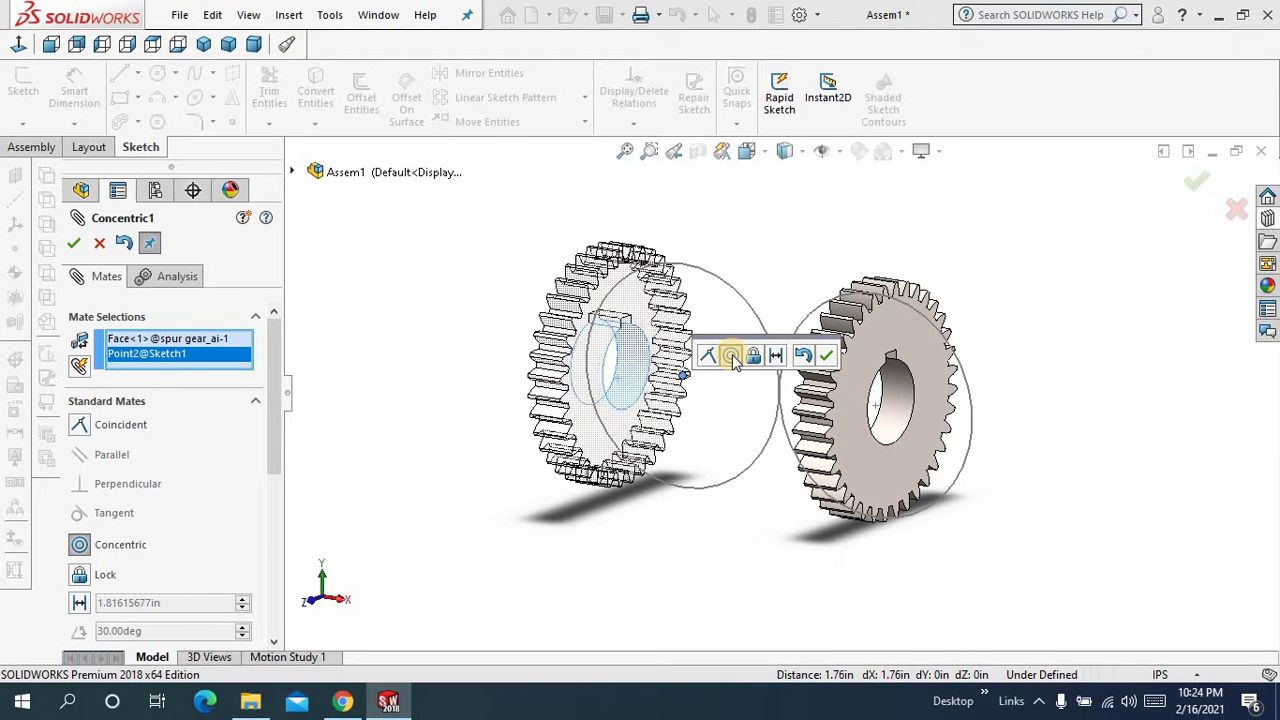
{"action": "left_click", "coordinate": [826, 357]}
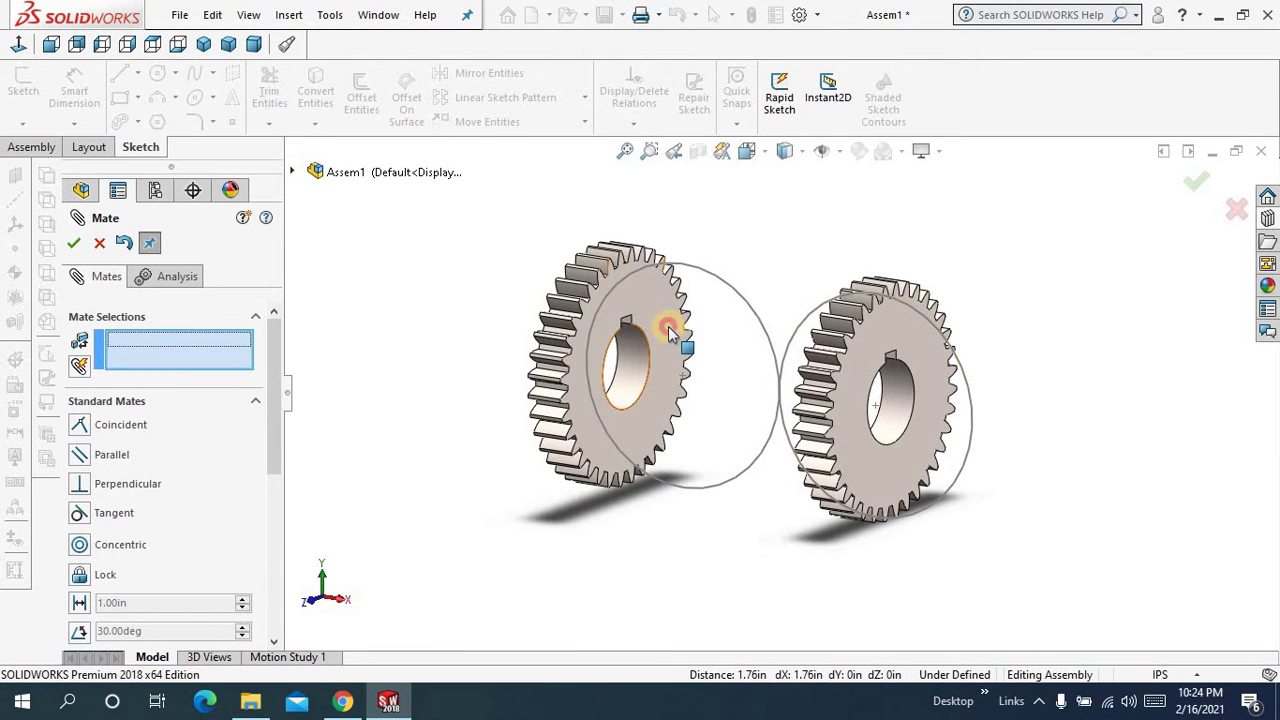
Mate the left gear's side face coincident with the left sketch circle
{"action": "left_click", "coordinate": [670, 333]}
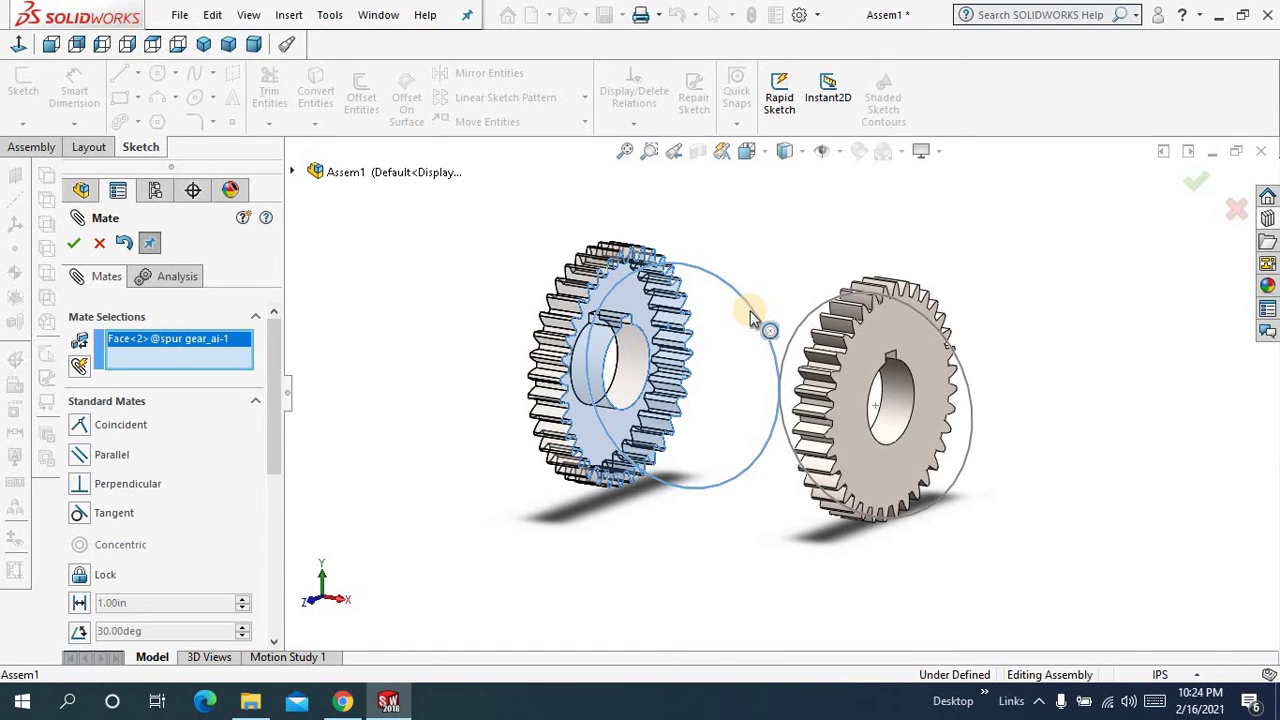
{"action": "left_click", "coordinate": [750, 311]}
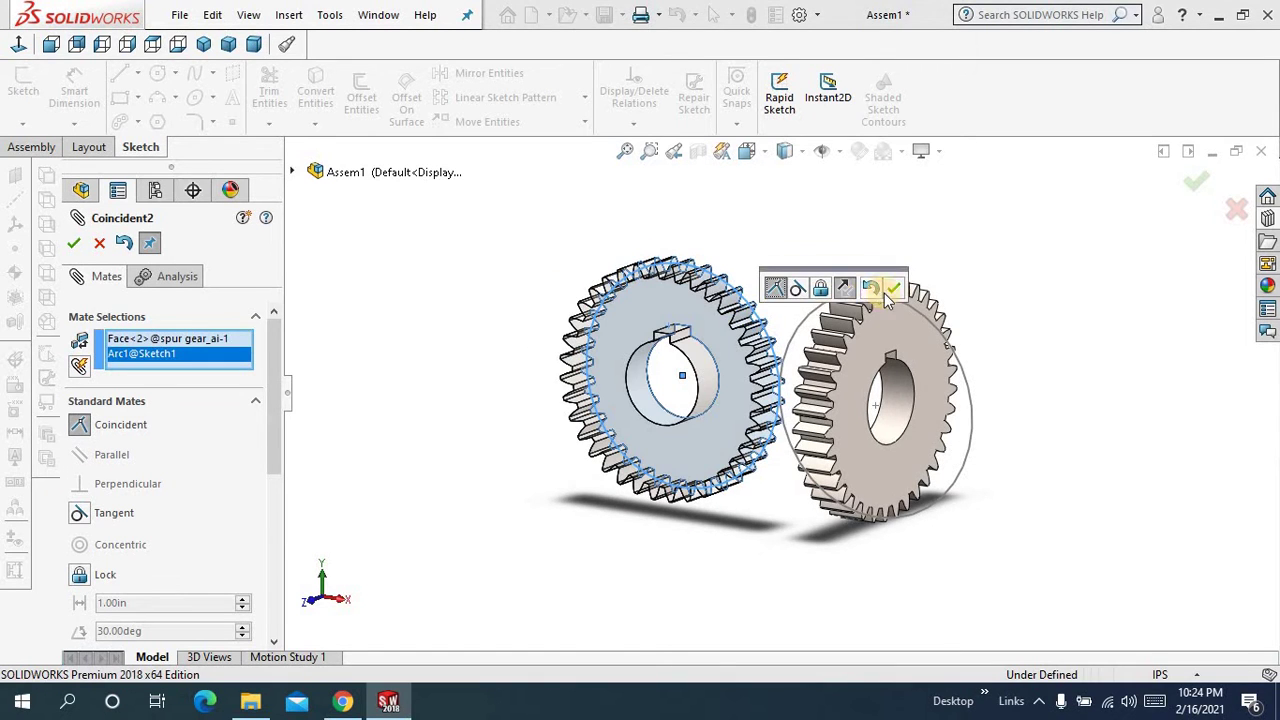
{"action": "left_click", "coordinate": [892, 289]}
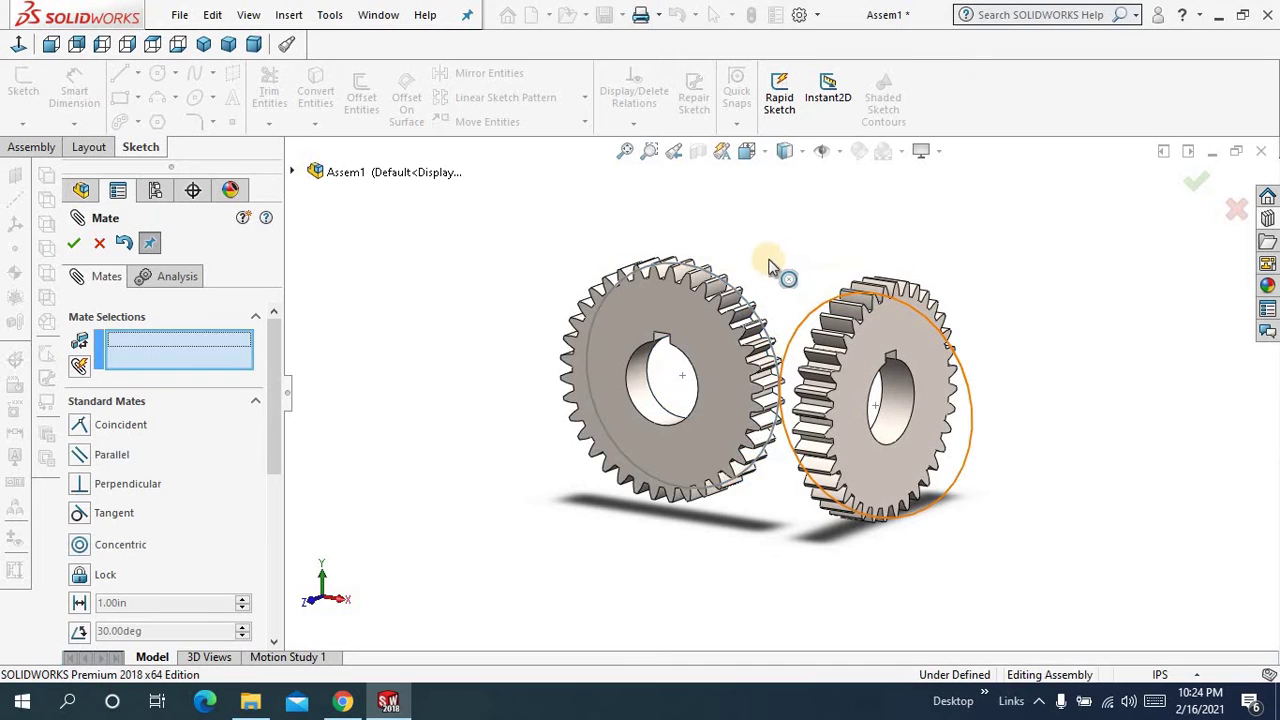
Mate the right gear's bore concentric with the right circle's centre
{"action": "left_click", "coordinate": [912, 410]}
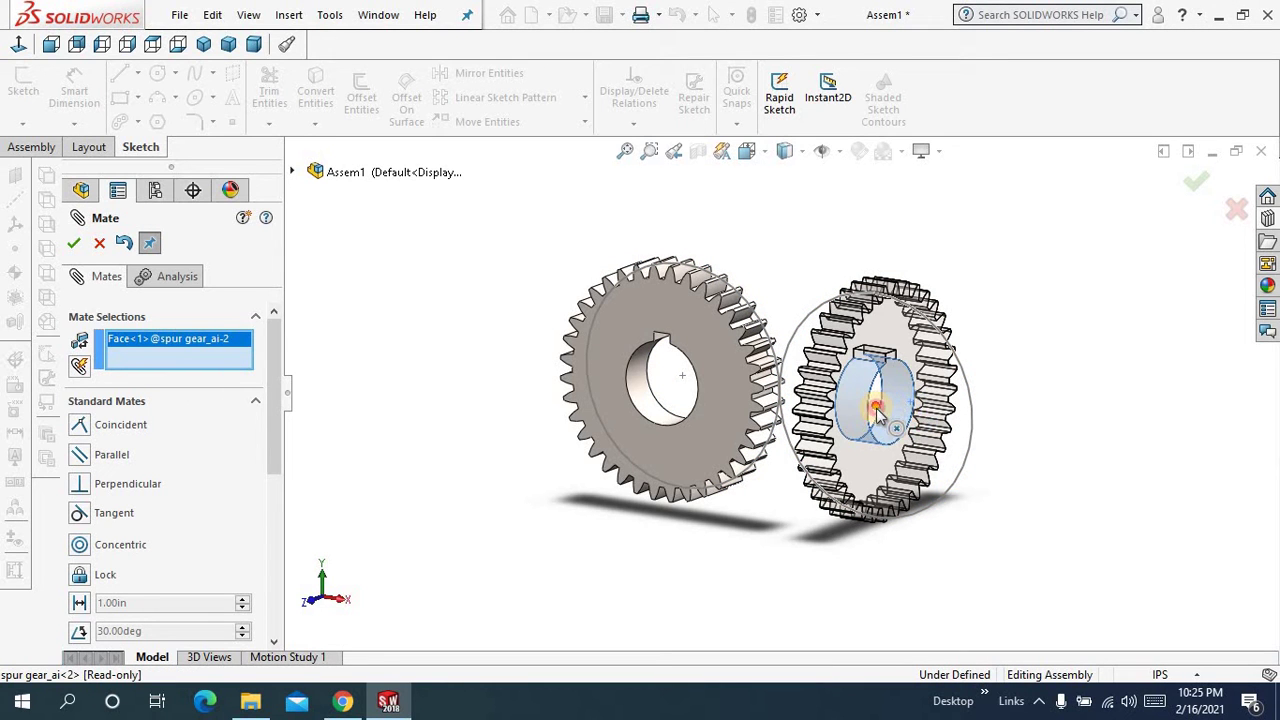
{"action": "left_click", "coordinate": [876, 409]}
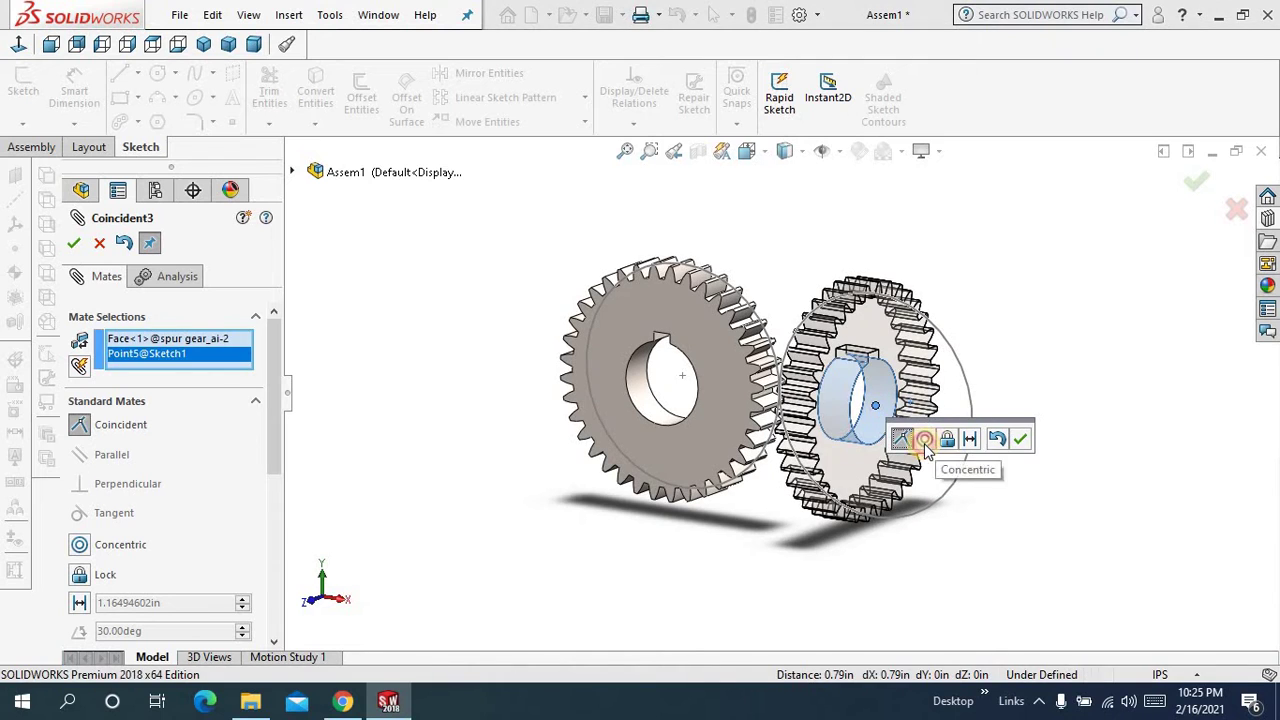
{"action": "left_click", "coordinate": [924, 441]}
{"action": "left_click", "coordinate": [1021, 440]}
Mate the right gear's side face coincident with the right sketch circle
{"action": "left_click", "coordinate": [963, 391]}
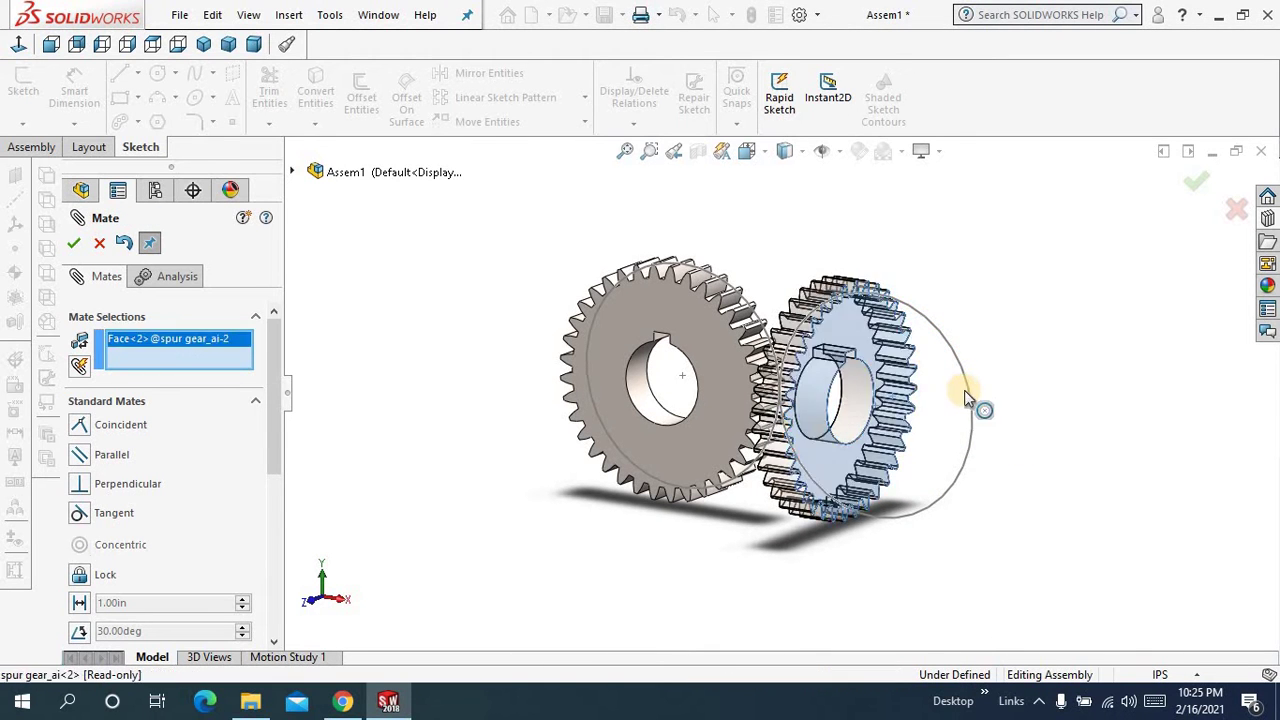
{"action": "left_click", "coordinate": [763, 262]}
{"action": "mouse_move", "coordinate": [757, 280]}
{"action": "middle_mouse_down"}
{"action": "mouse_move", "coordinate": [665, 362]}
{"action": "mouse_move", "coordinate": [683, 417]}
{"action": "mouse_move", "coordinate": [778, 375]}
{"action": "mouse_move", "coordinate": [790, 243]}
{"action": "middle_mouse_up"}
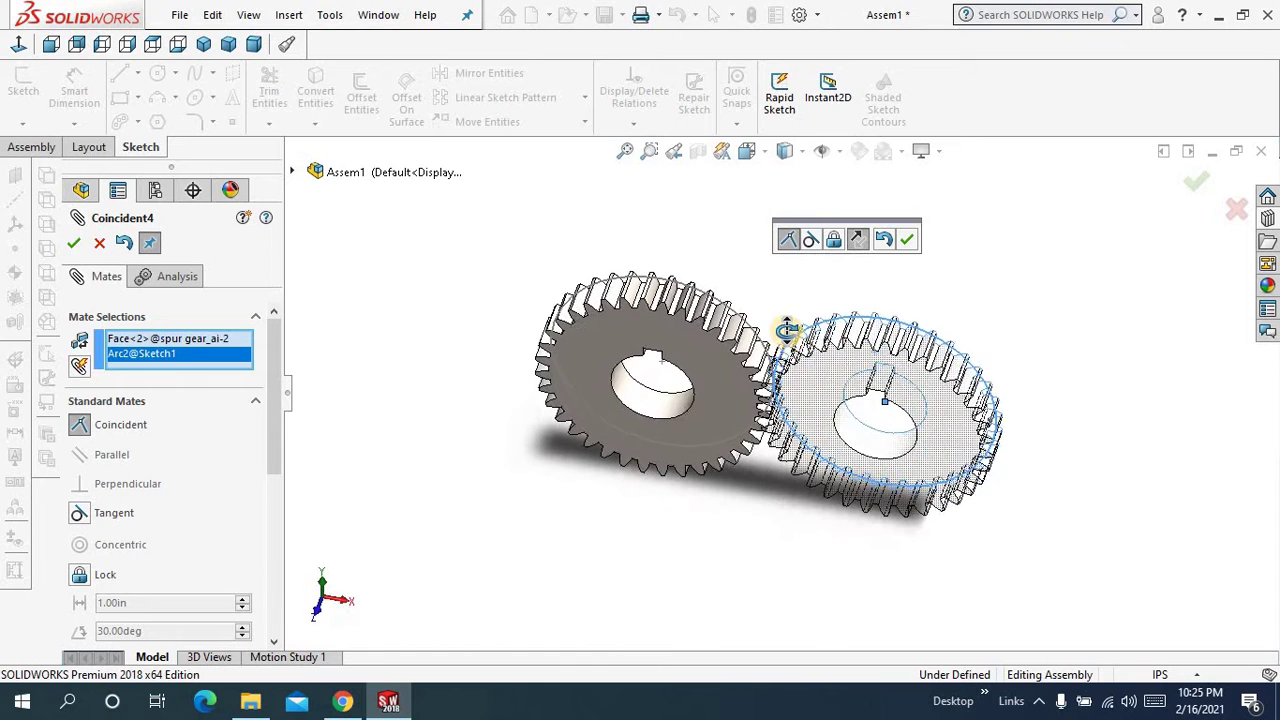
{"action": "left_click", "coordinate": [786, 246]}
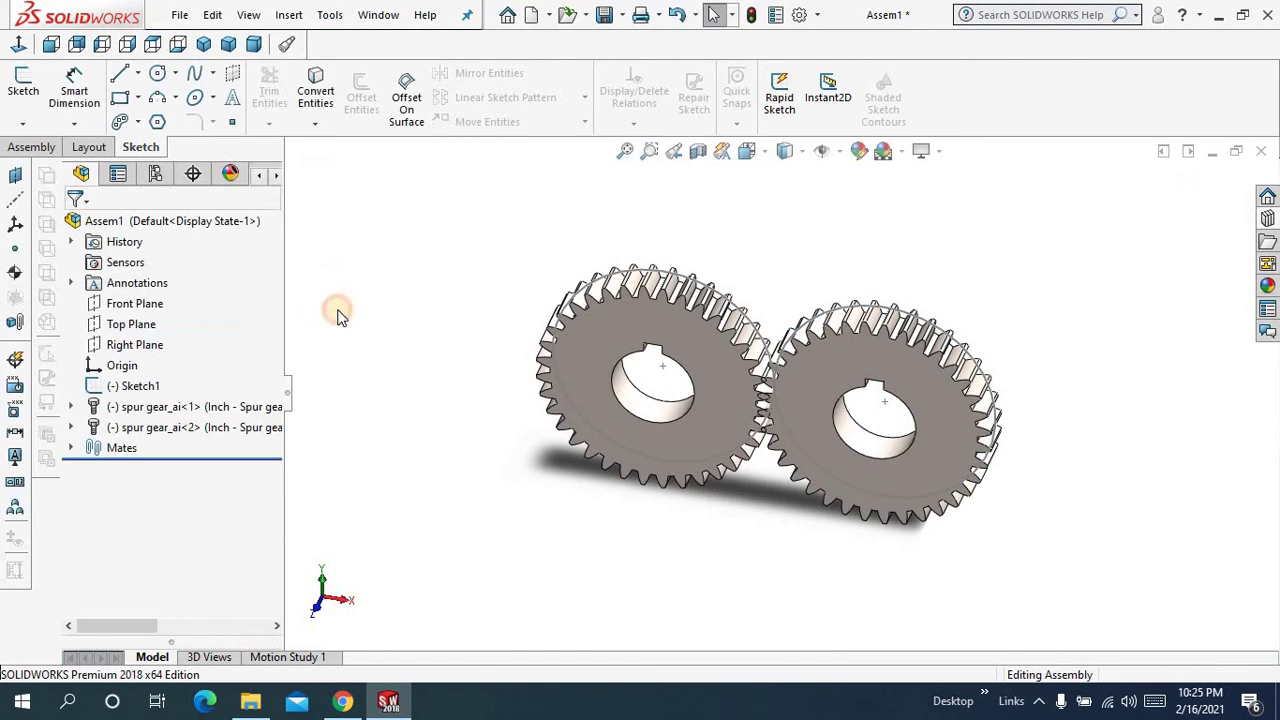
Hide Sketch1 and fit the two gears in a front-on view
{"action": "left_click", "coordinate": [143, 388]}
{"action": "right_click", "coordinate": [143, 388]}
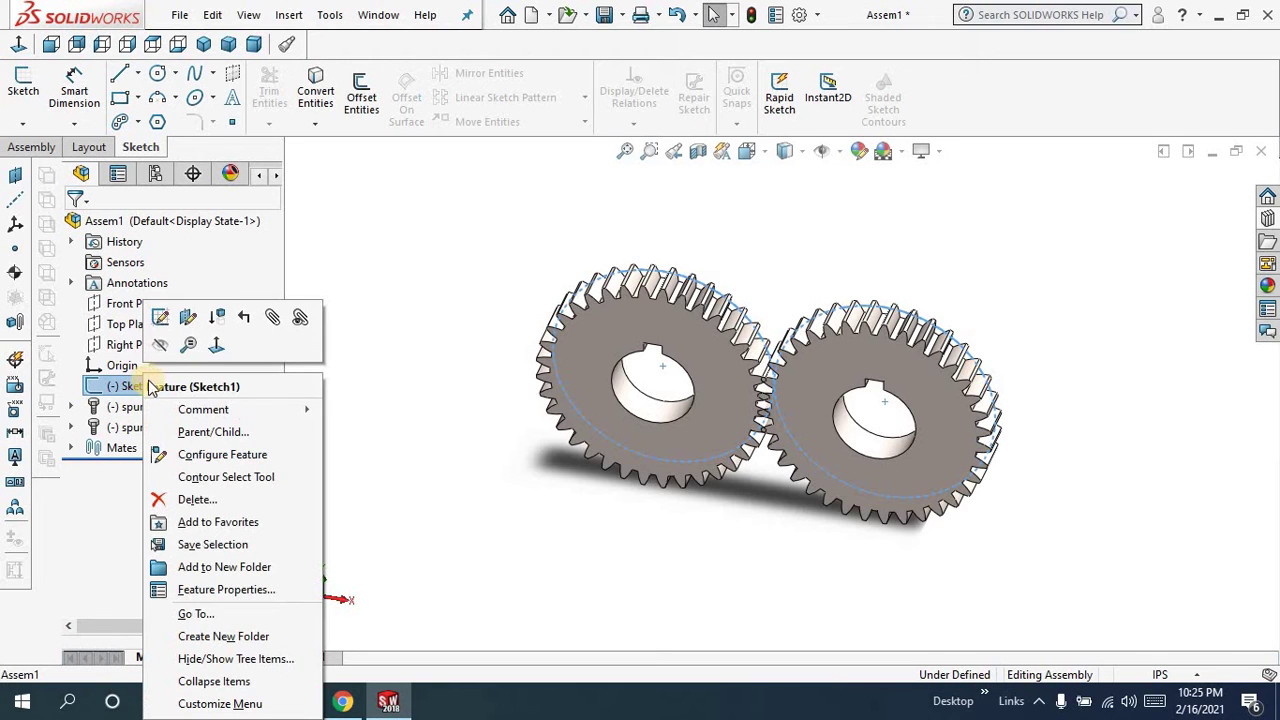
{"action": "left_click", "coordinate": [446, 335]}
{"action": "left_click", "coordinate": [625, 151]}
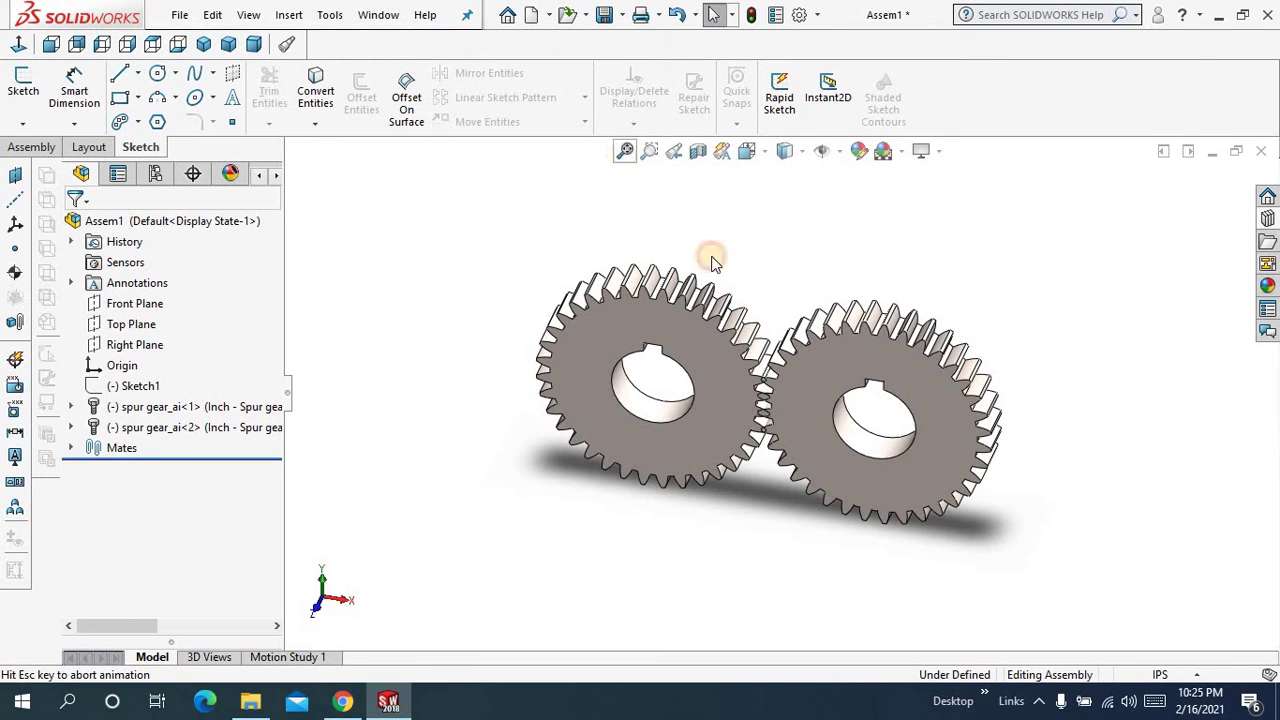
{"action": "middle_click_drag", "start_coordinate": [771, 271], "coordinate": [786, 185]}
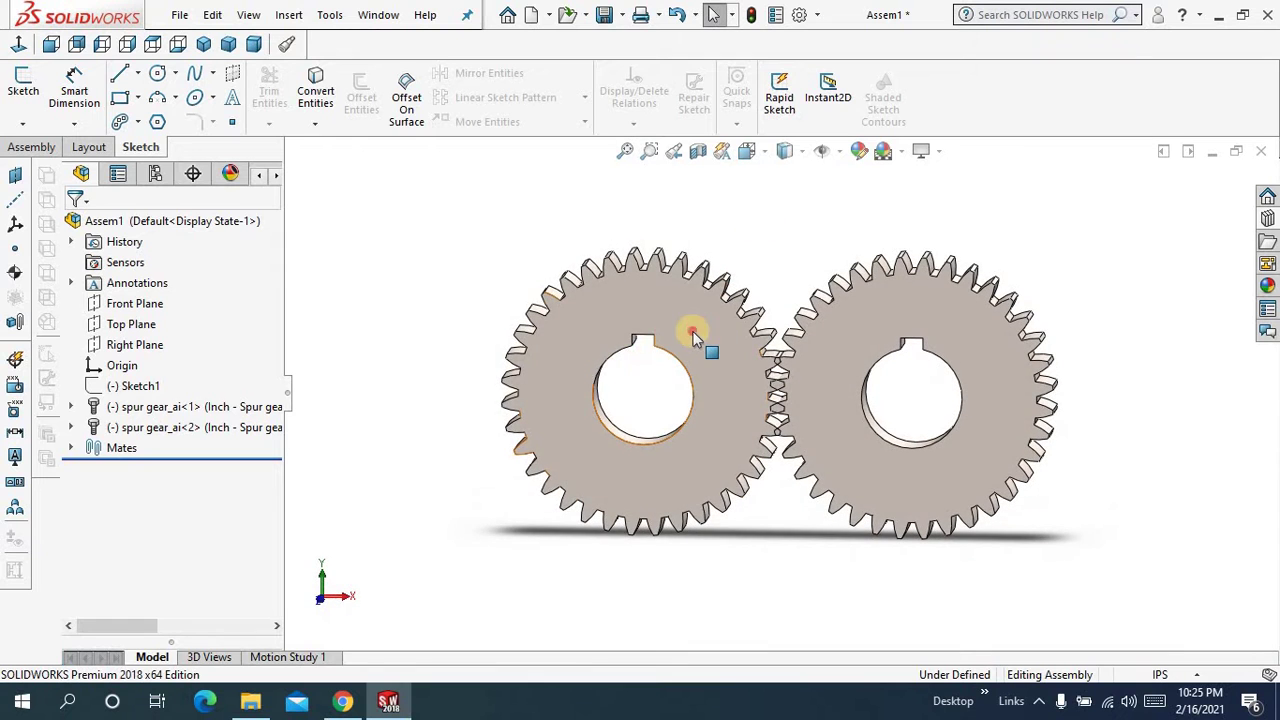
{"action": "left_click", "coordinate": [692, 330]}
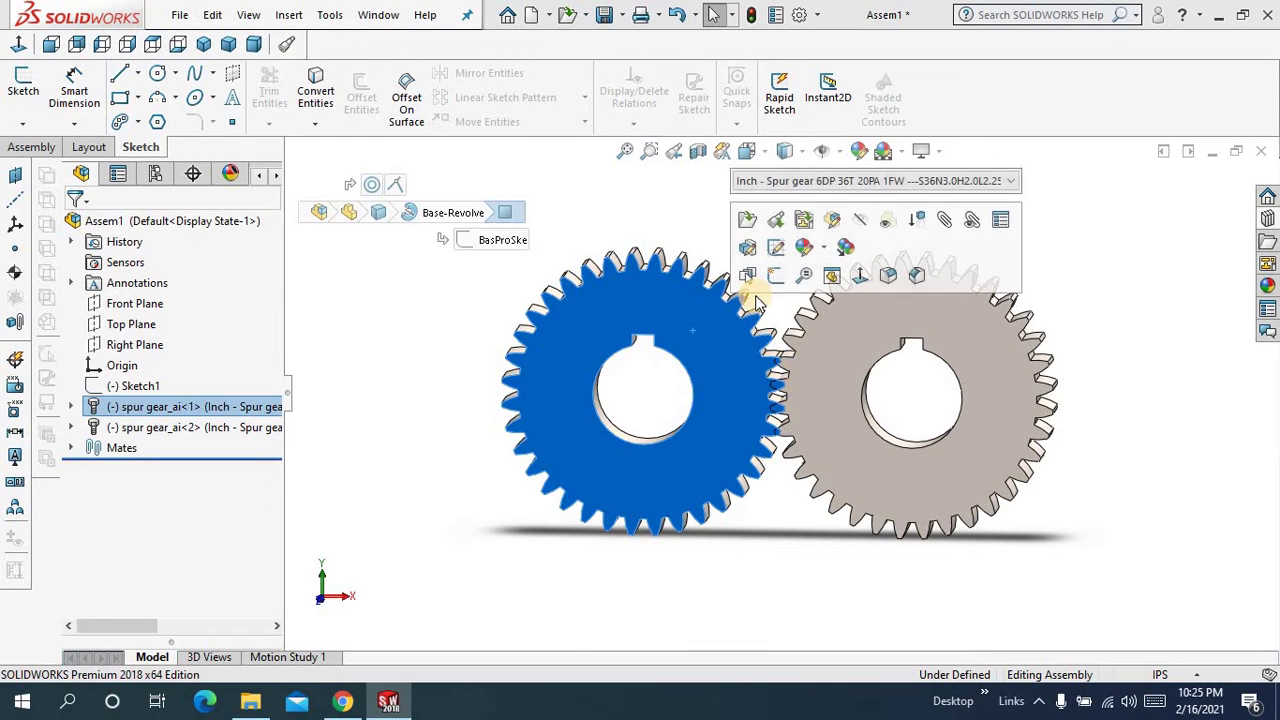
{"action": "left_click", "coordinate": [831, 276]}
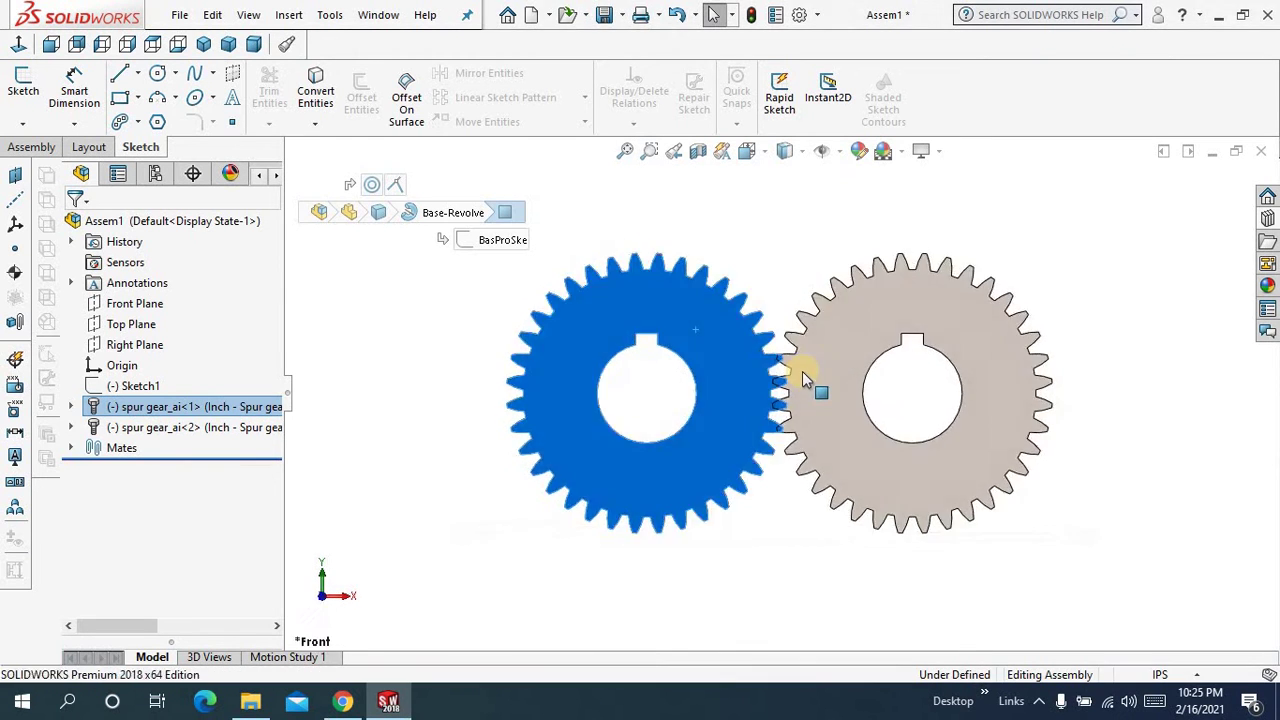
{"action": "scroll", "coordinate": [783, 397], "scroll_direction": "down", "scroll_amount": 5}
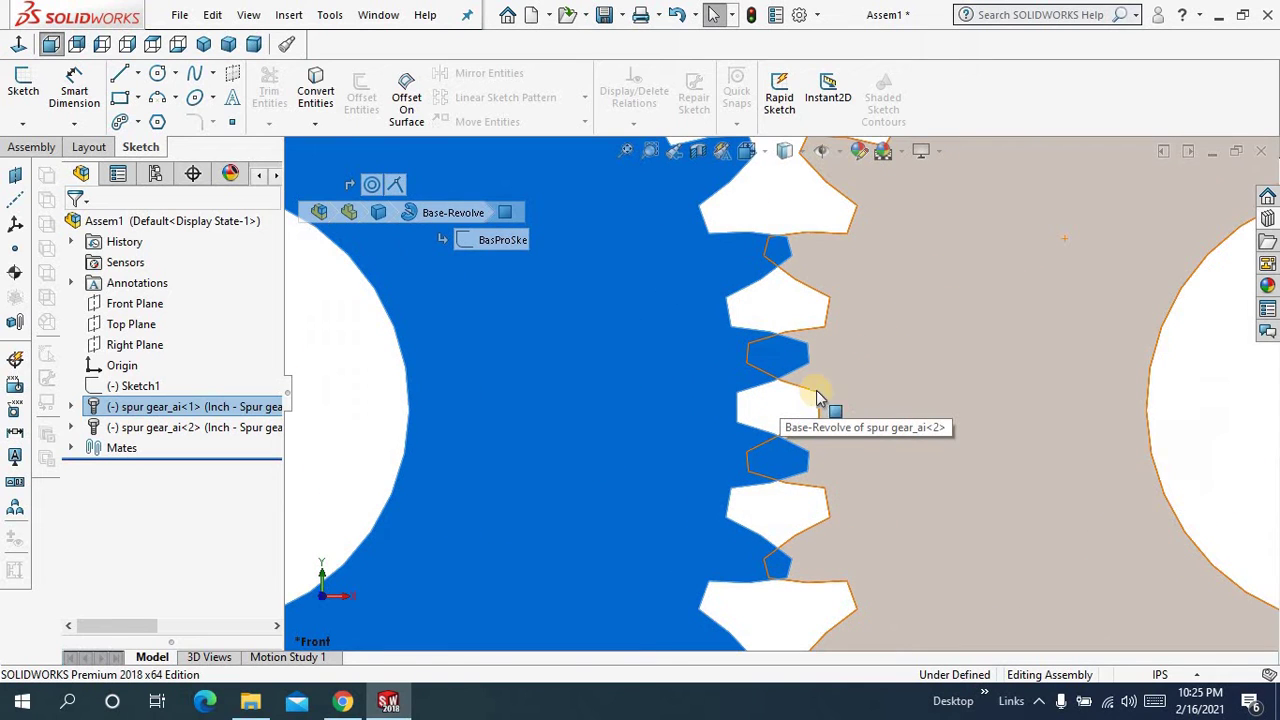
{"action": "left_click", "coordinate": [840, 380]}
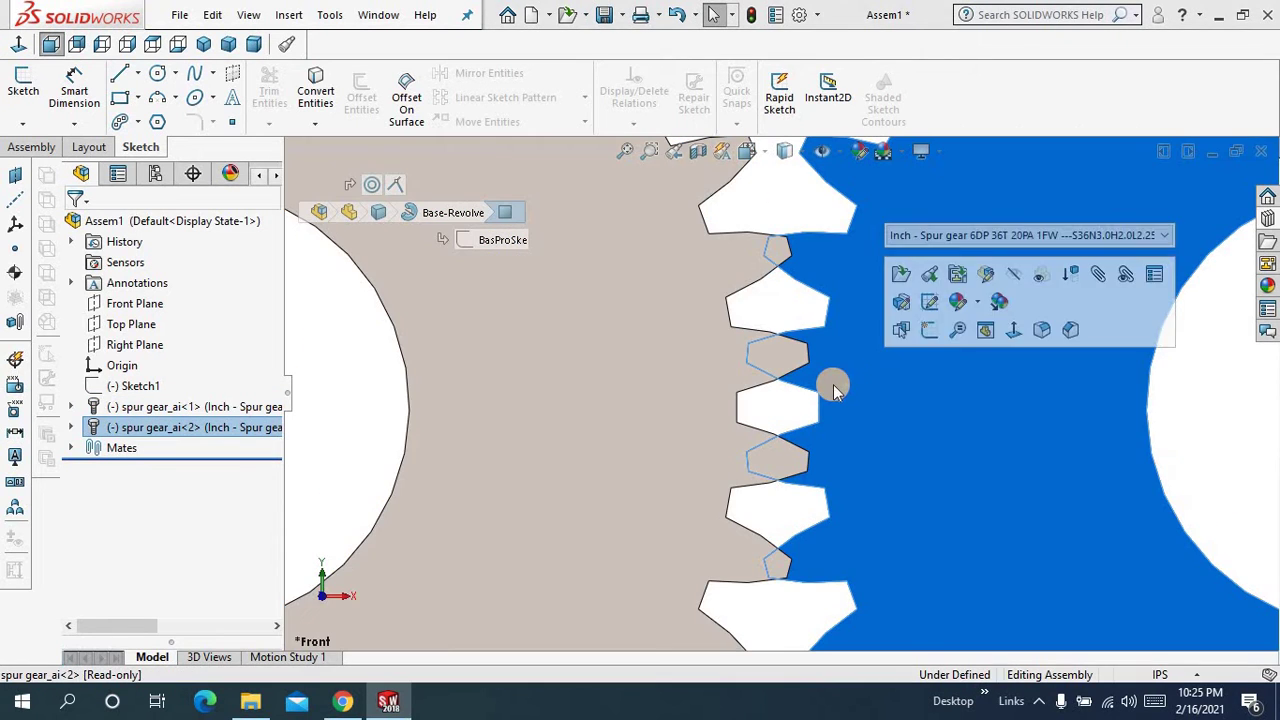
{"action": "left_click_drag", "start_coordinate": [833, 397], "coordinate": [749, 391]}
{"action": "scroll", "coordinate": [770, 400], "scroll_direction": "down", "scroll_amount": 3}
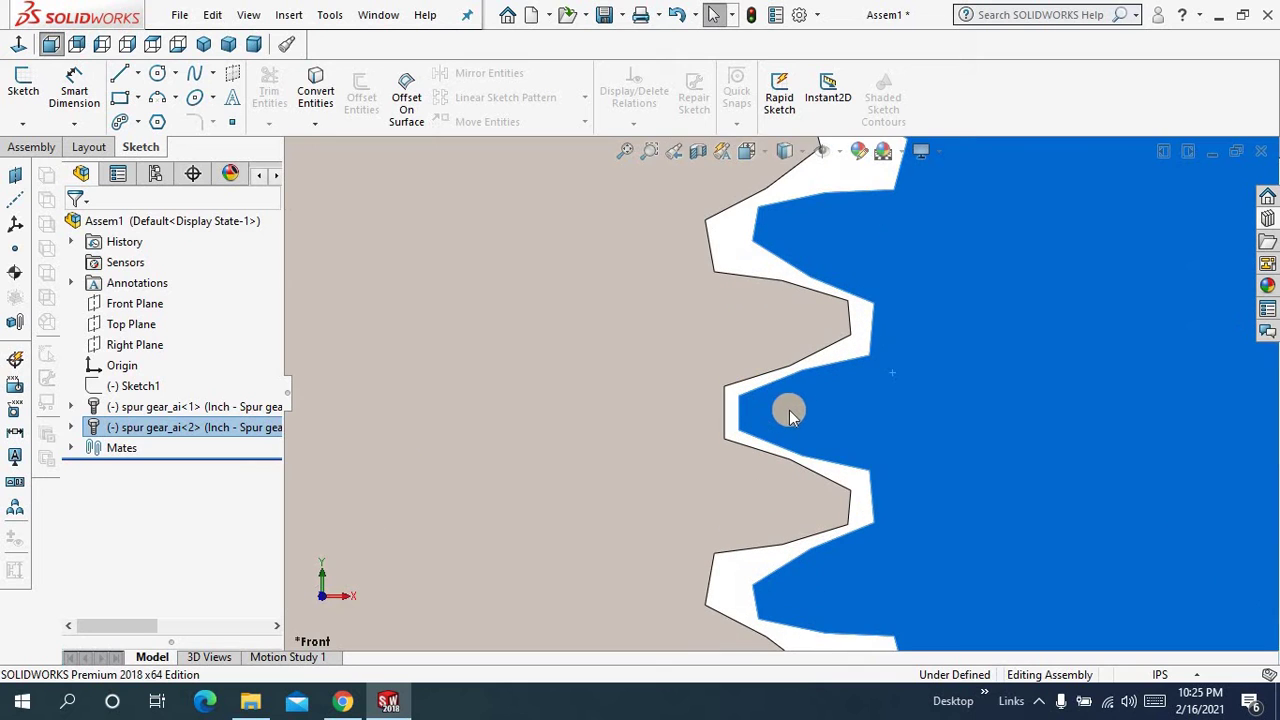
{"action": "left_click", "coordinate": [623, 154]}
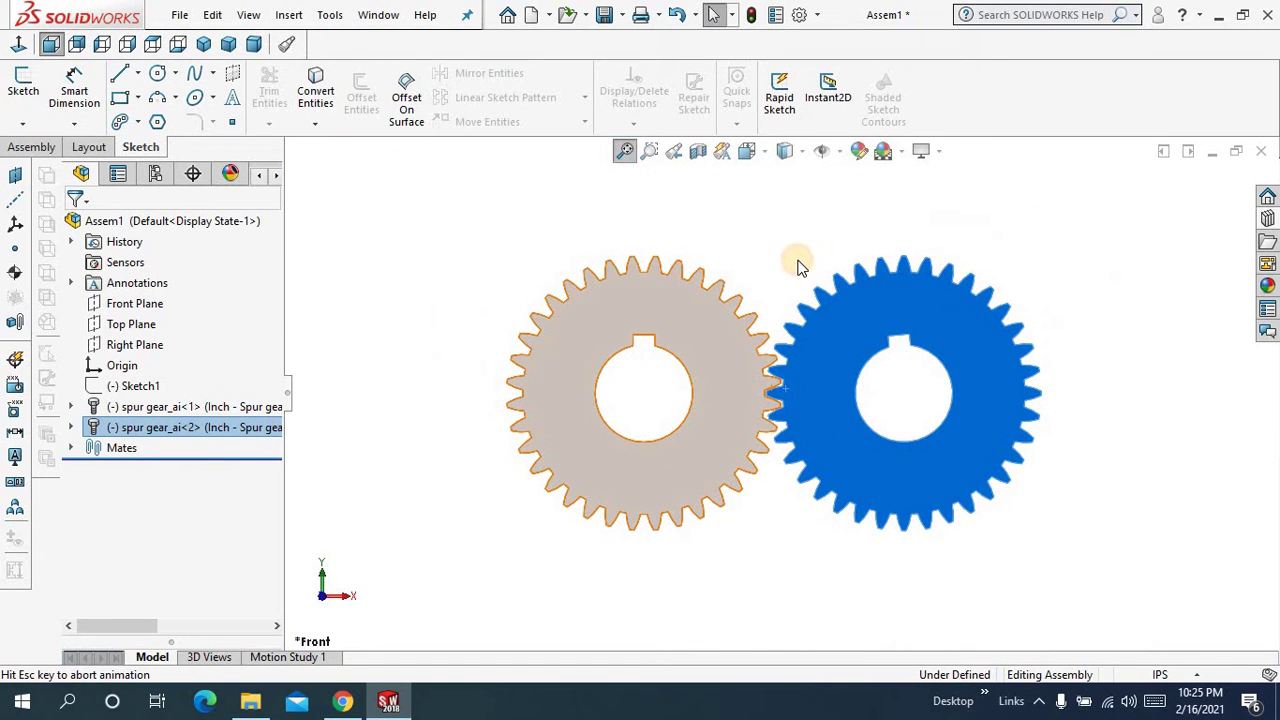
{"action": "left_click", "coordinate": [798, 267]}
{"action": "key", "text": "ctrl+7"}
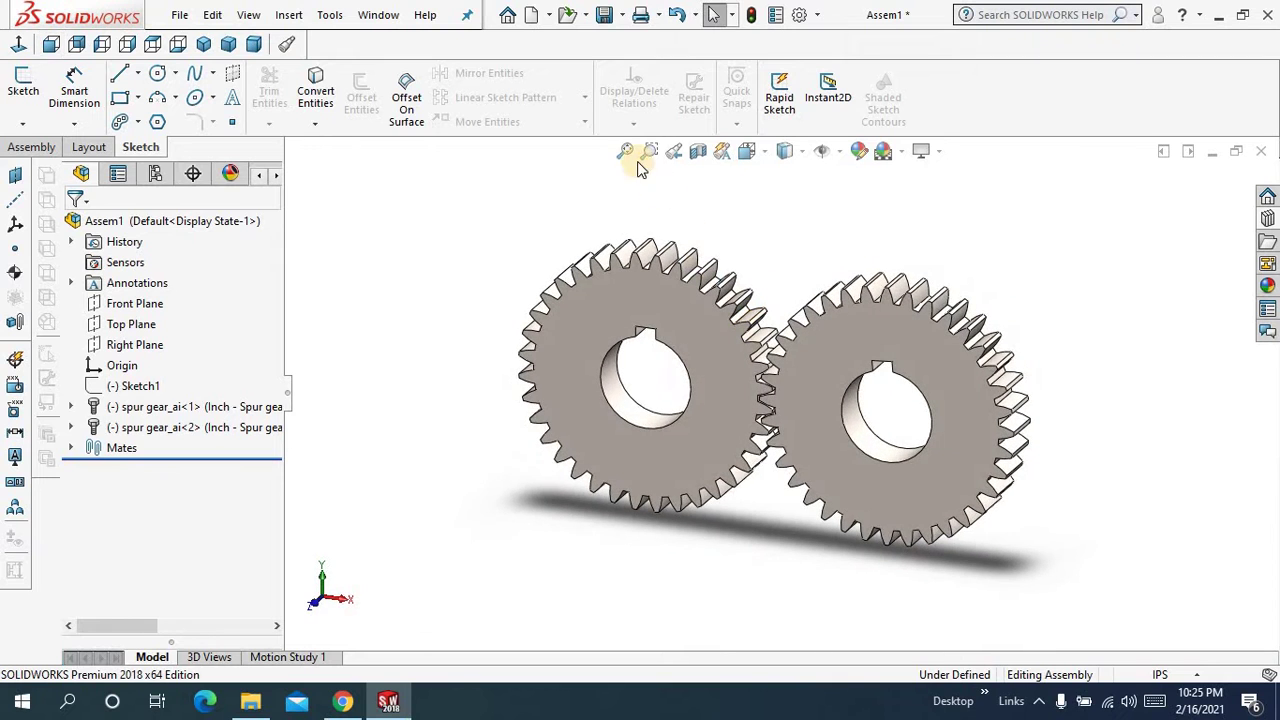
{"action": "left_click", "coordinate": [627, 153]}
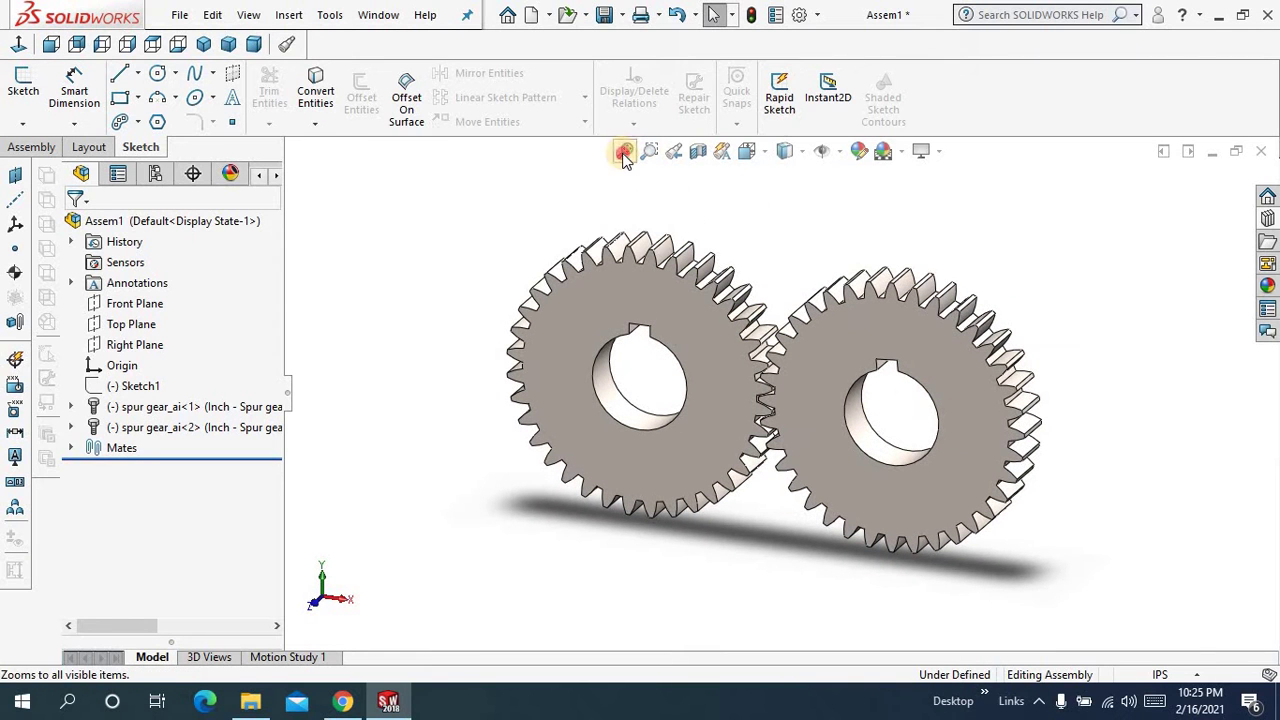
{"action": "middle_click_drag", "start_coordinate": [792, 227], "coordinate": [783, 240]}
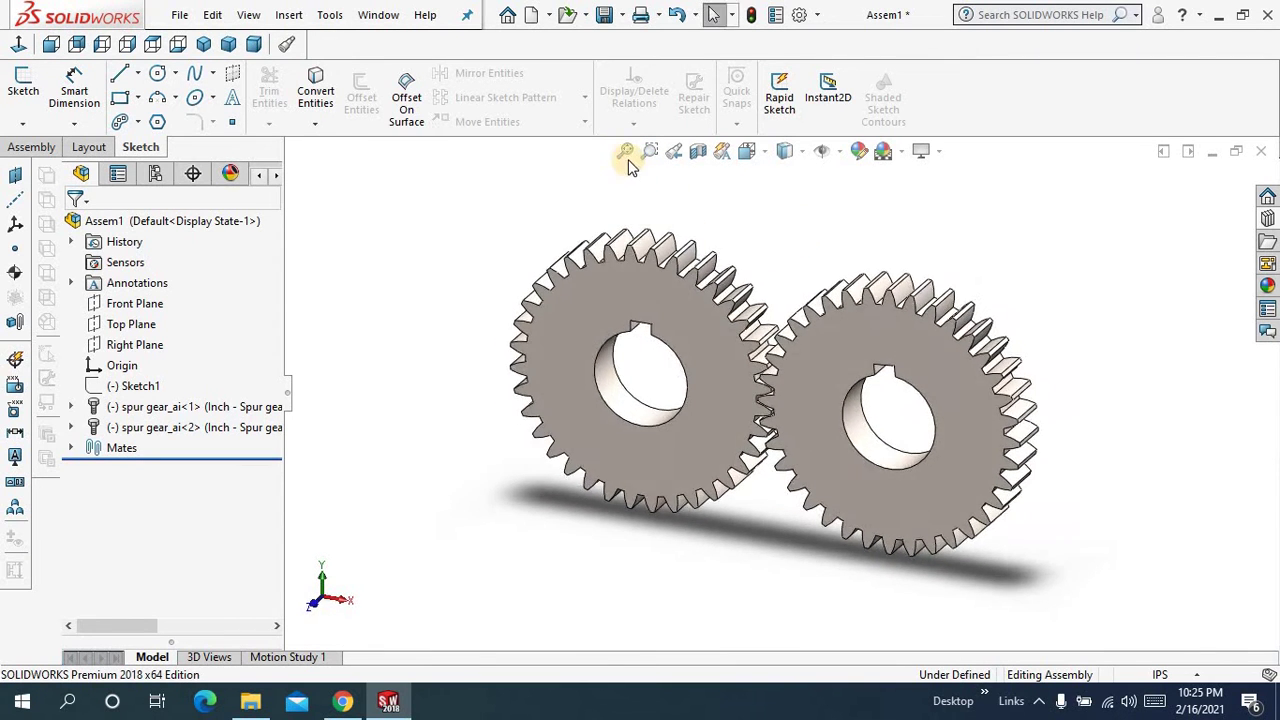
{"action": "left_click", "coordinate": [626, 153]}
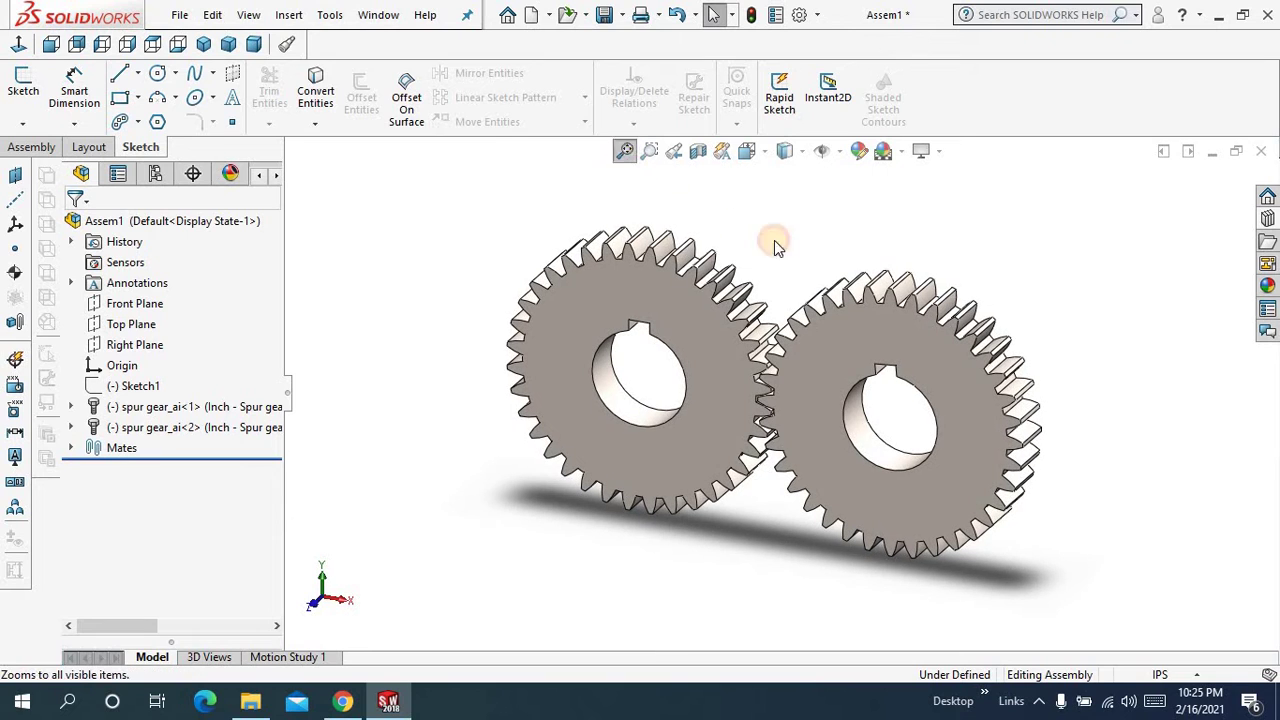
Start a Gear mechanical mate and select both gears' bore faces
{"action": "left_click", "coordinate": [38, 148]}
{"action": "left_click", "coordinate": [166, 116]}
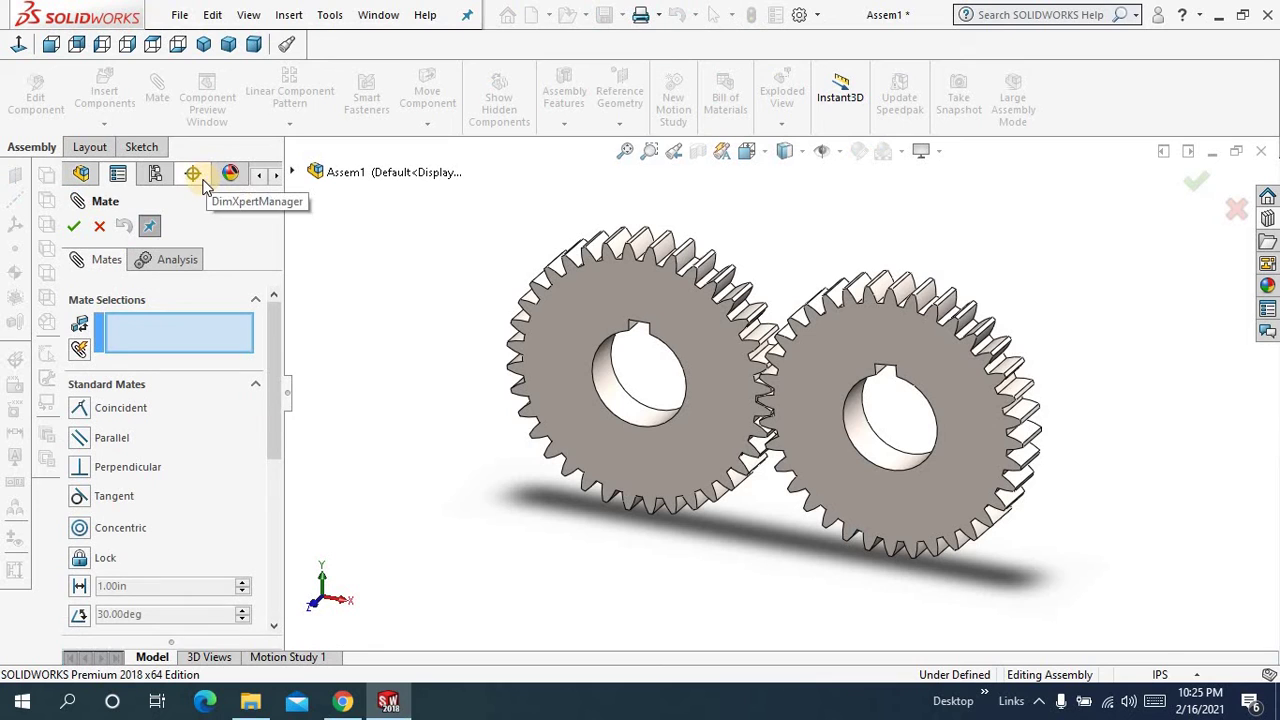
{"action": "left_click_drag", "start_coordinate": [271, 342], "coordinate": [263, 457]}
{"action": "left_click", "coordinate": [258, 455]}
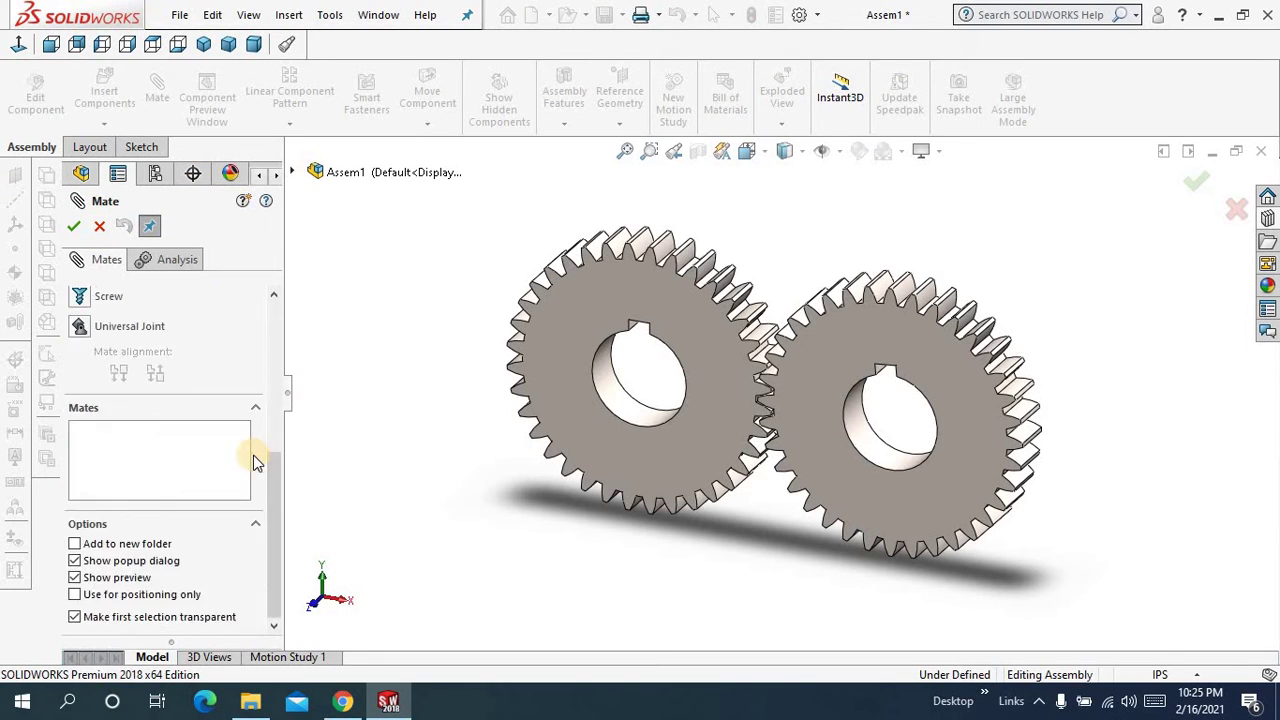
{"action": "left_click_drag", "start_coordinate": [274, 486], "coordinate": [274, 423]}
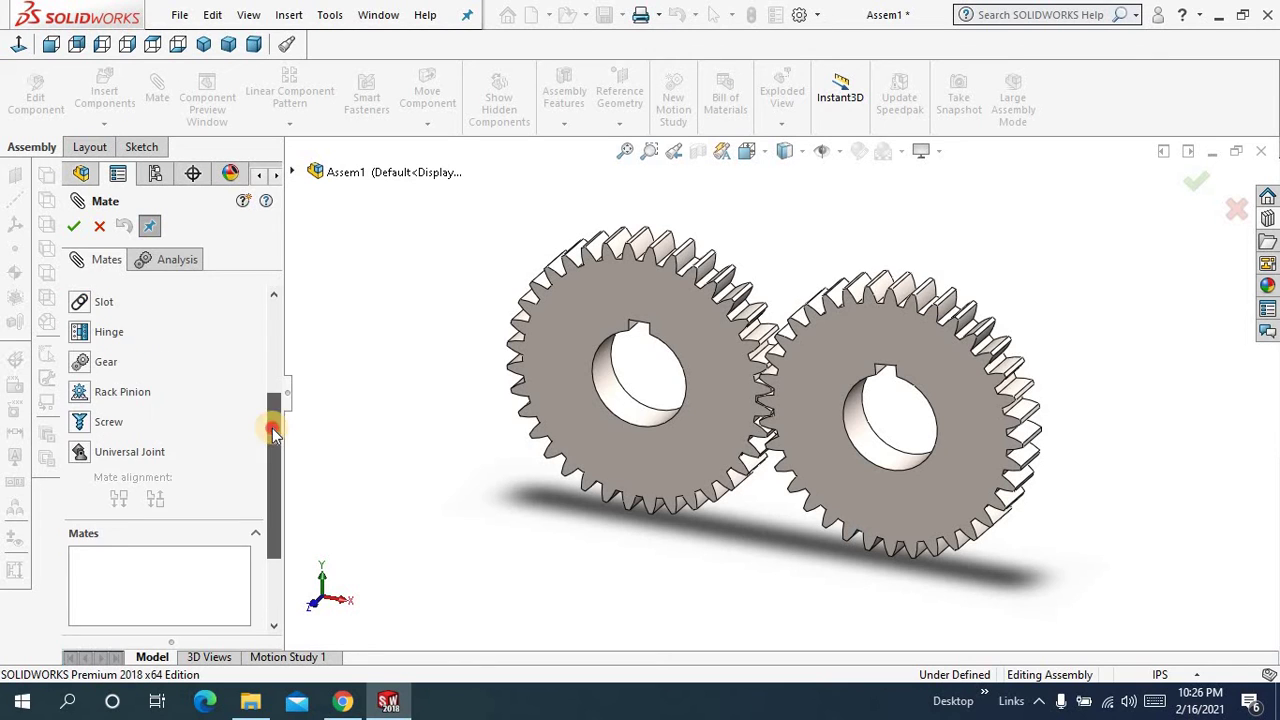
{"action": "scroll", "coordinate": [112, 503], "scroll_direction": "up", "scroll_amount": 3}
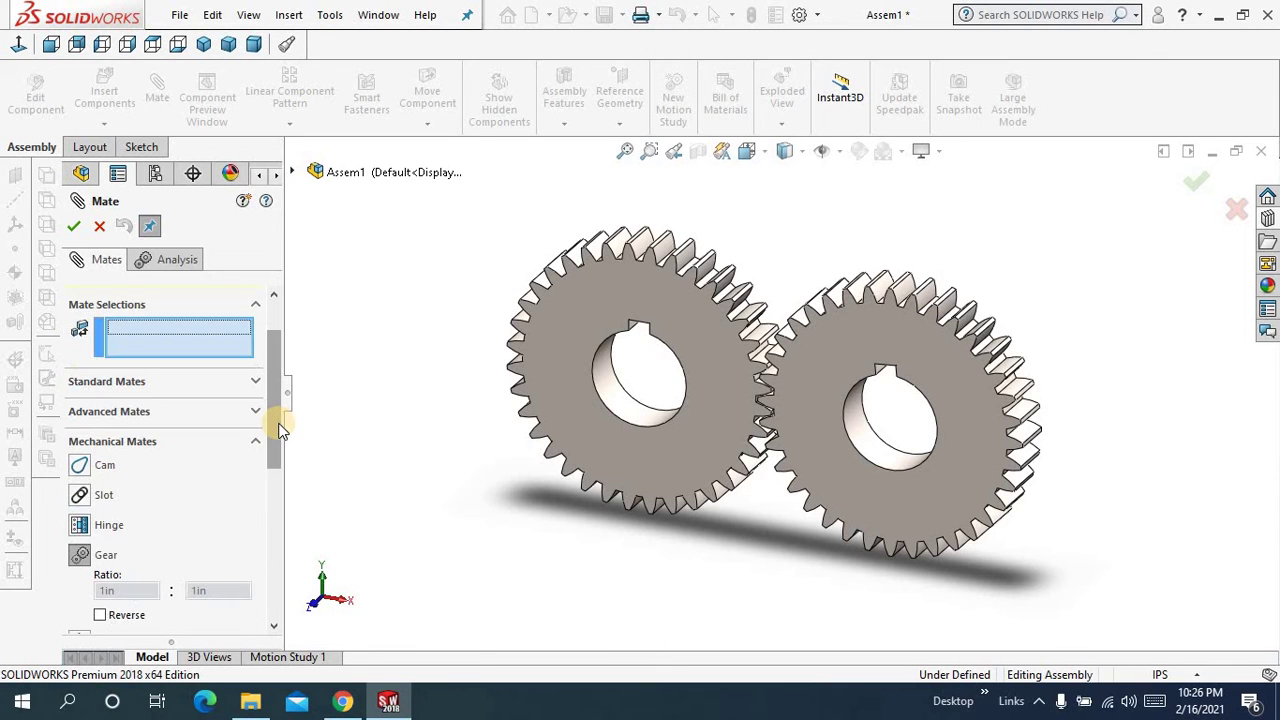
{"action": "left_click_drag", "start_coordinate": [280, 430], "coordinate": [281, 358]}
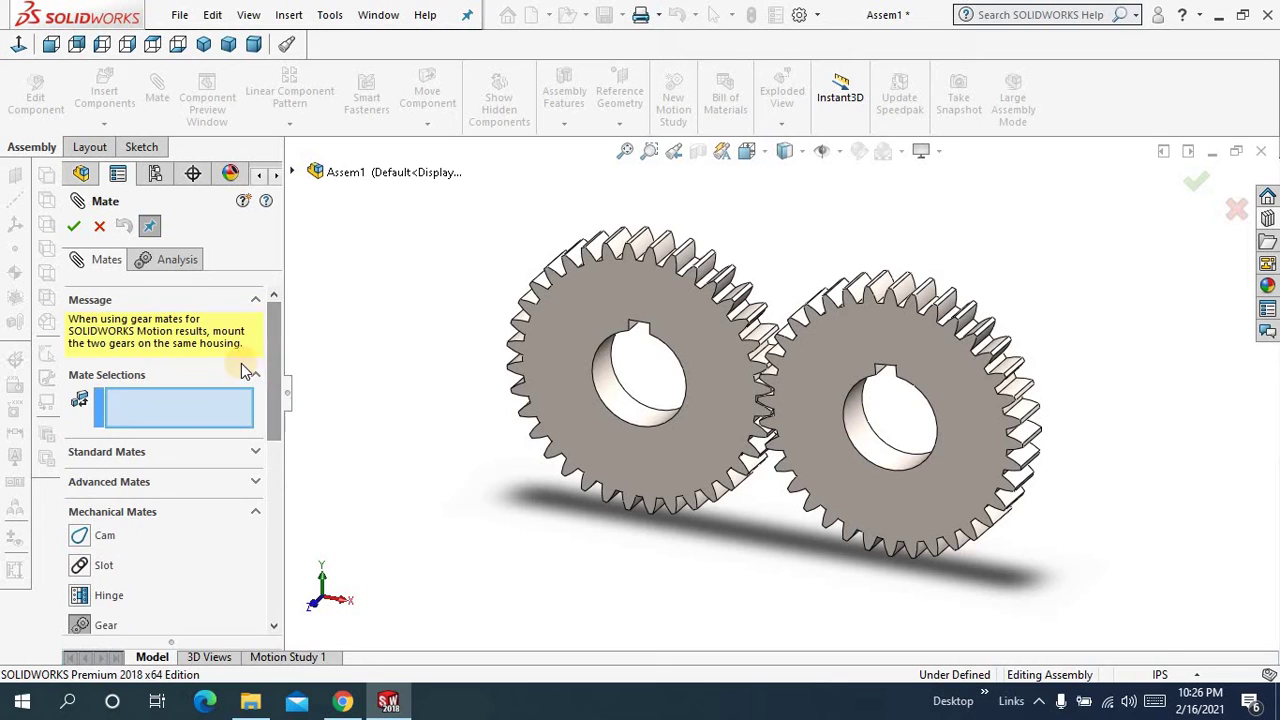
{"action": "left_click", "coordinate": [182, 403]}
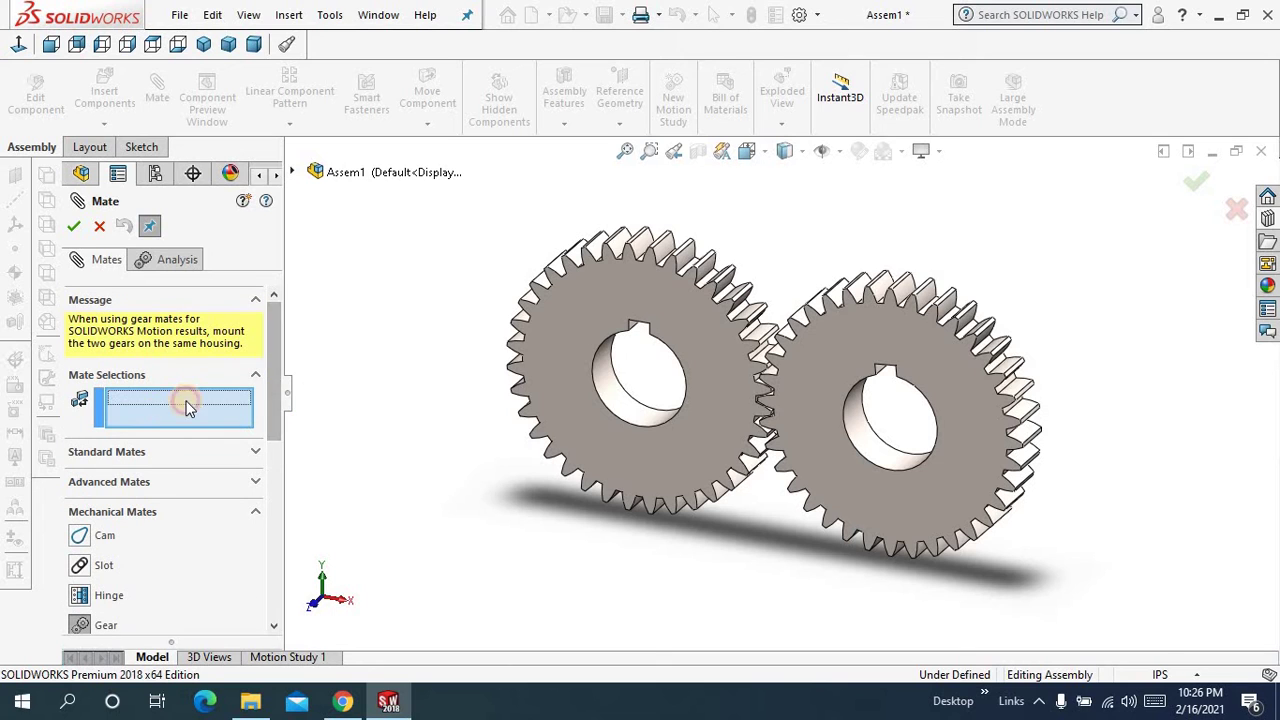
{"action": "left_click", "coordinate": [648, 423]}
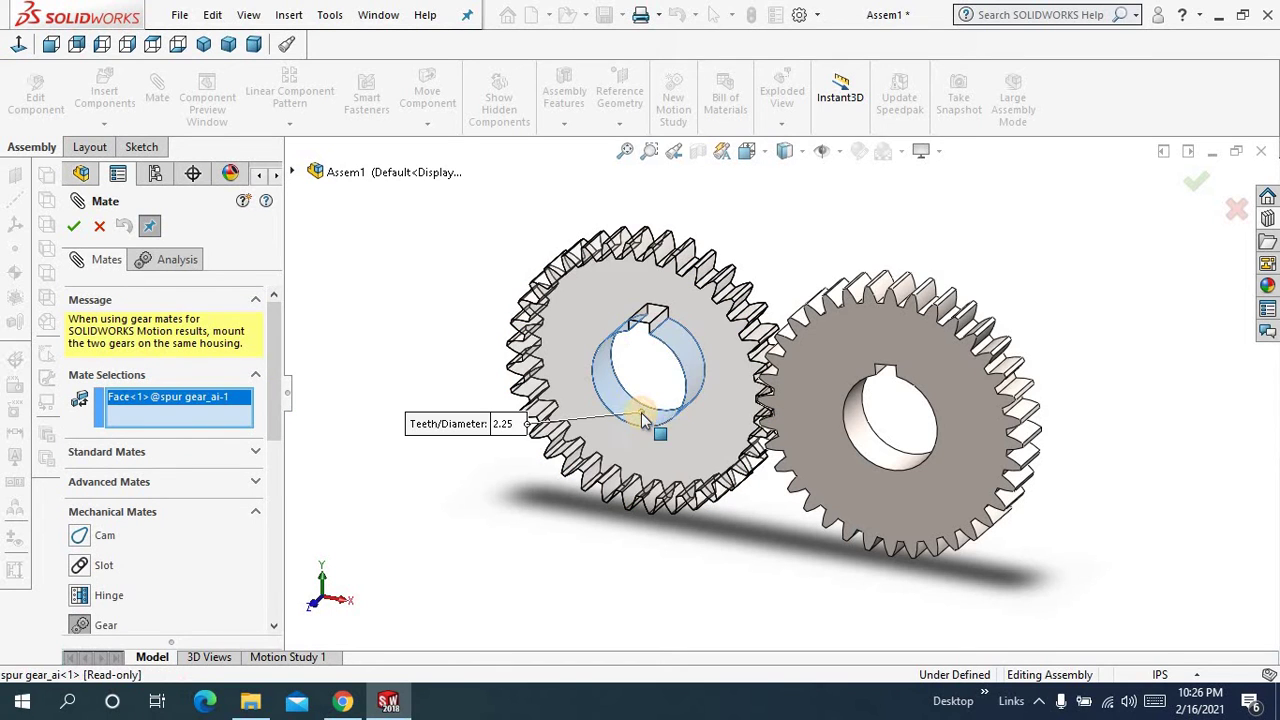
{"action": "left_click", "coordinate": [875, 458]}
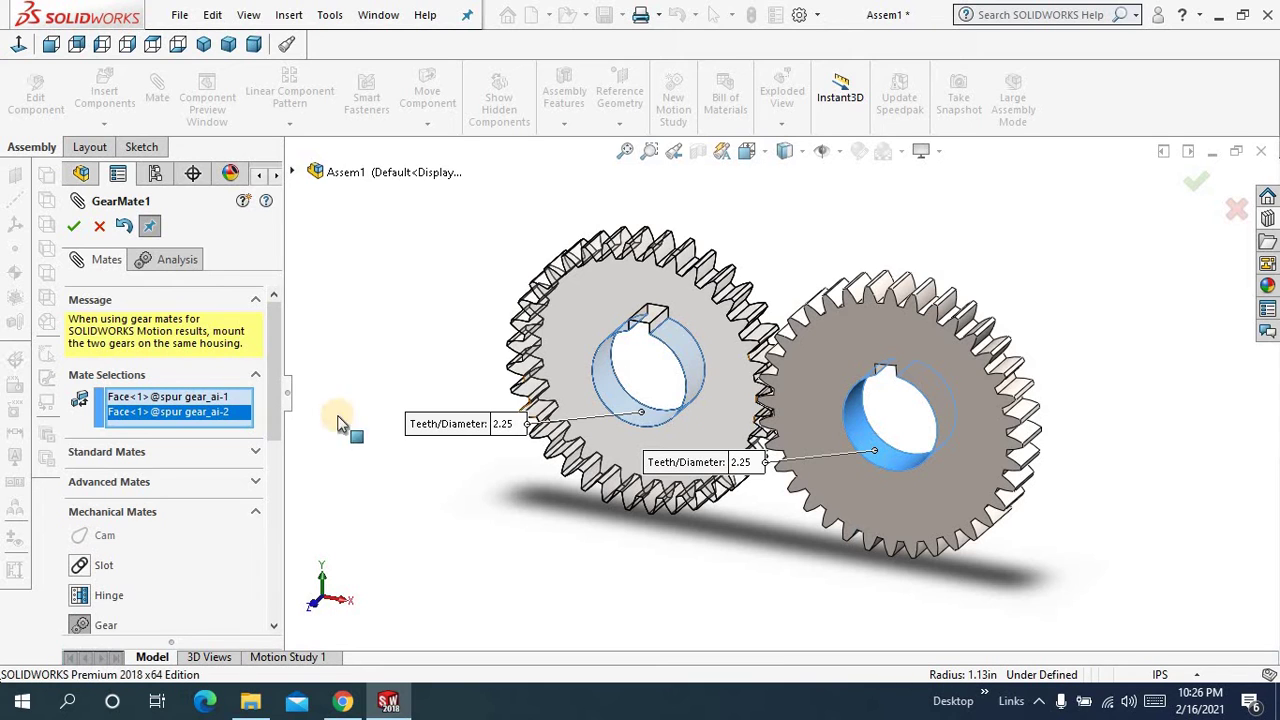
Set the gear mate ratio to 1in : 1in and apply GearMate1
{"action": "scroll", "coordinate": [275, 483], "scroll_direction": "down", "scroll_amount": 4}
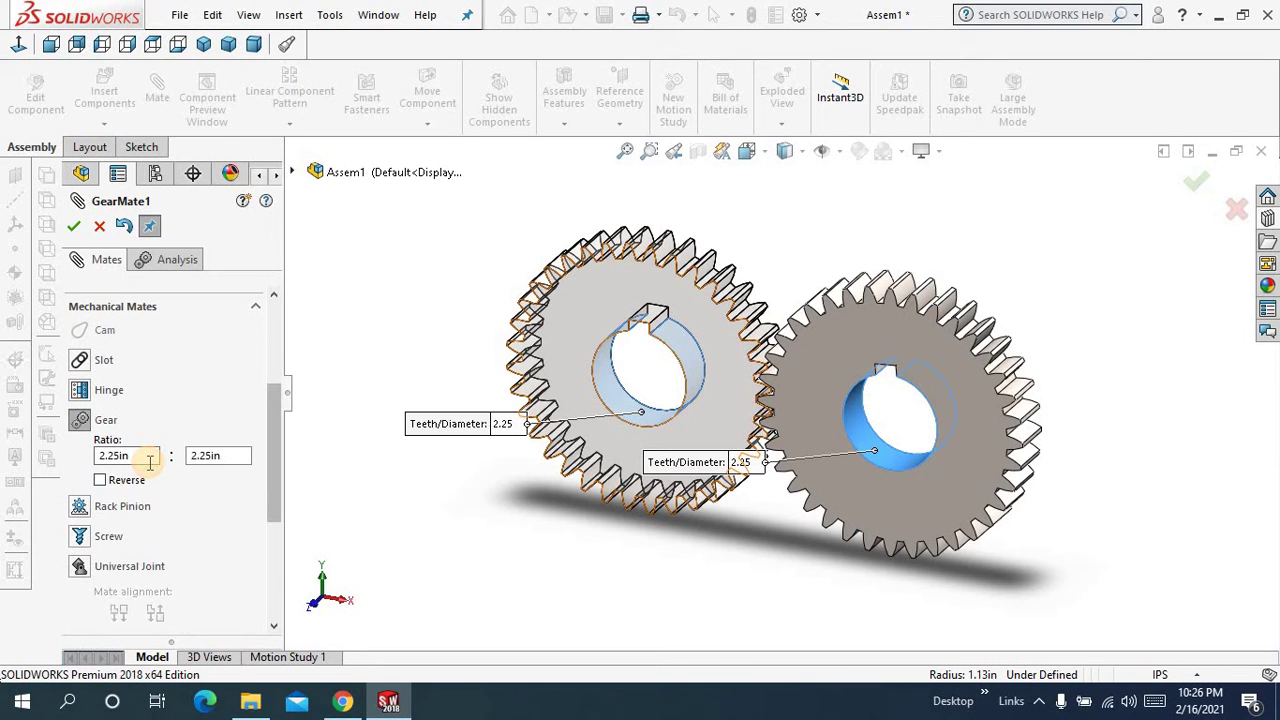
{"action": "left_click_drag", "start_coordinate": [150, 460], "coordinate": [62, 461]}
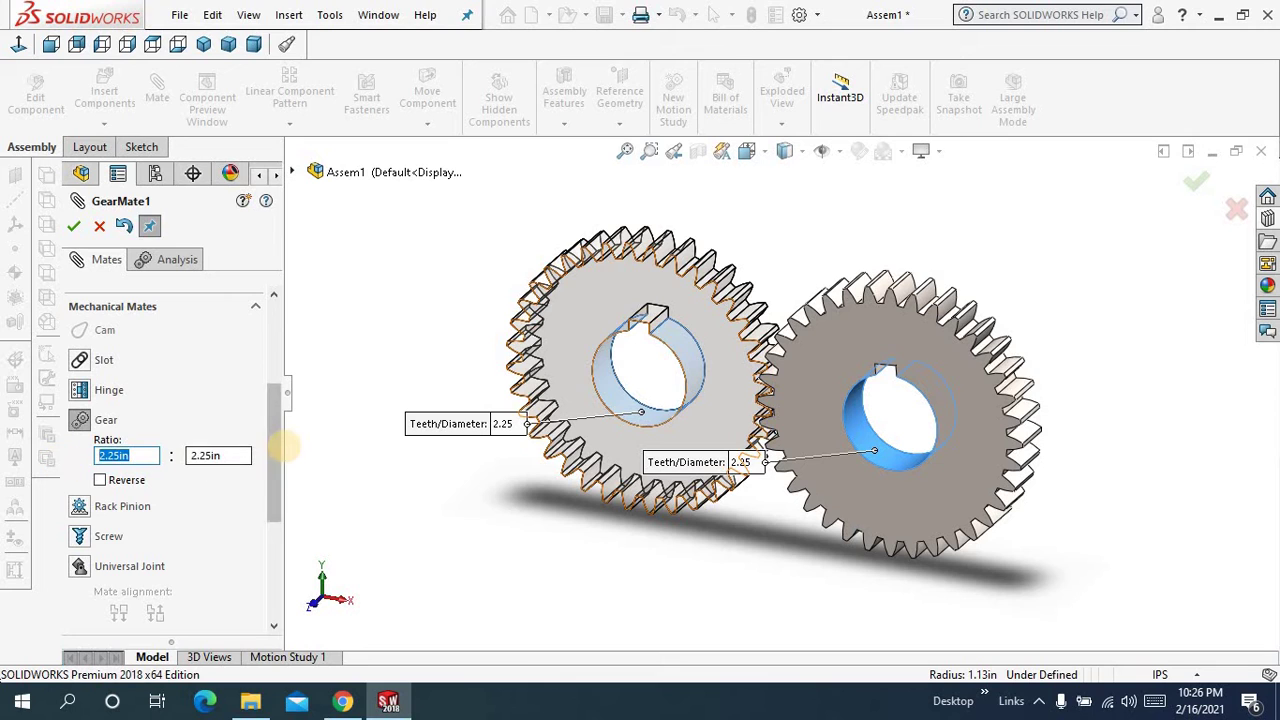
{"action": "type", "text": "1"}
{"action": "key", "text": "Return"}
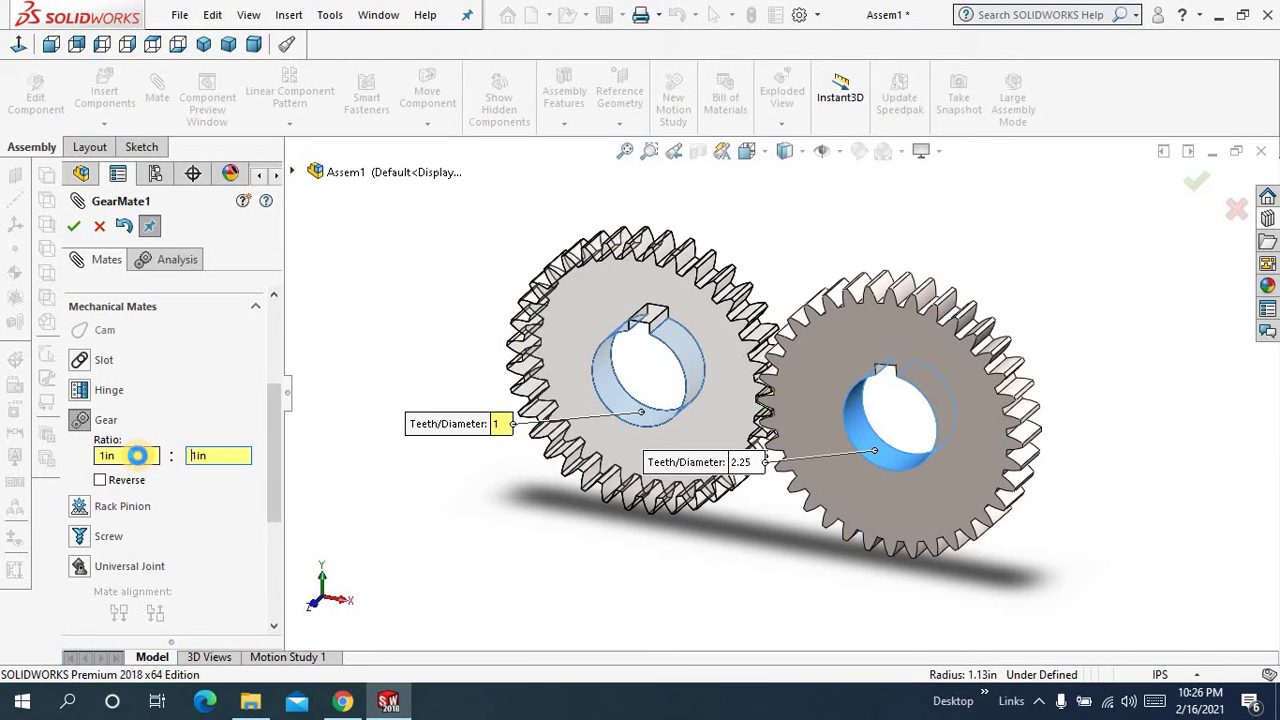
{"action": "left_click", "coordinate": [137, 455]}
{"action": "left_click", "coordinate": [81, 260]}
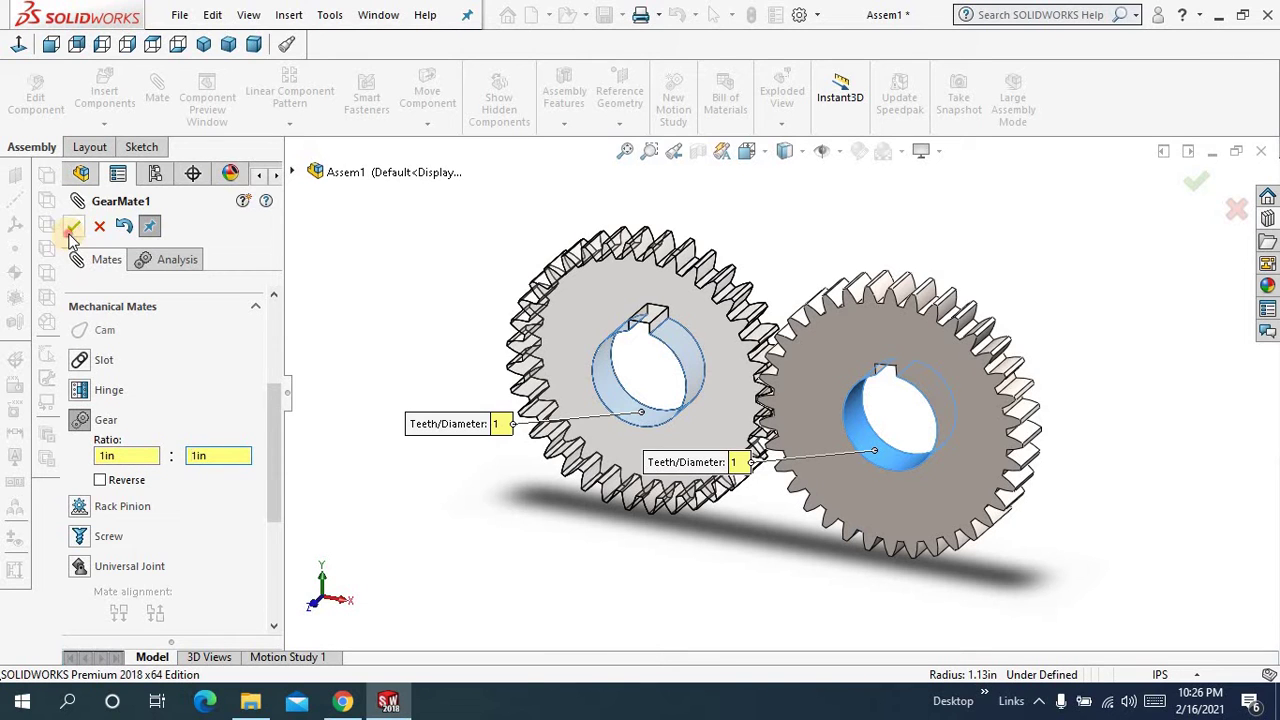
{"action": "left_click", "coordinate": [73, 227]}
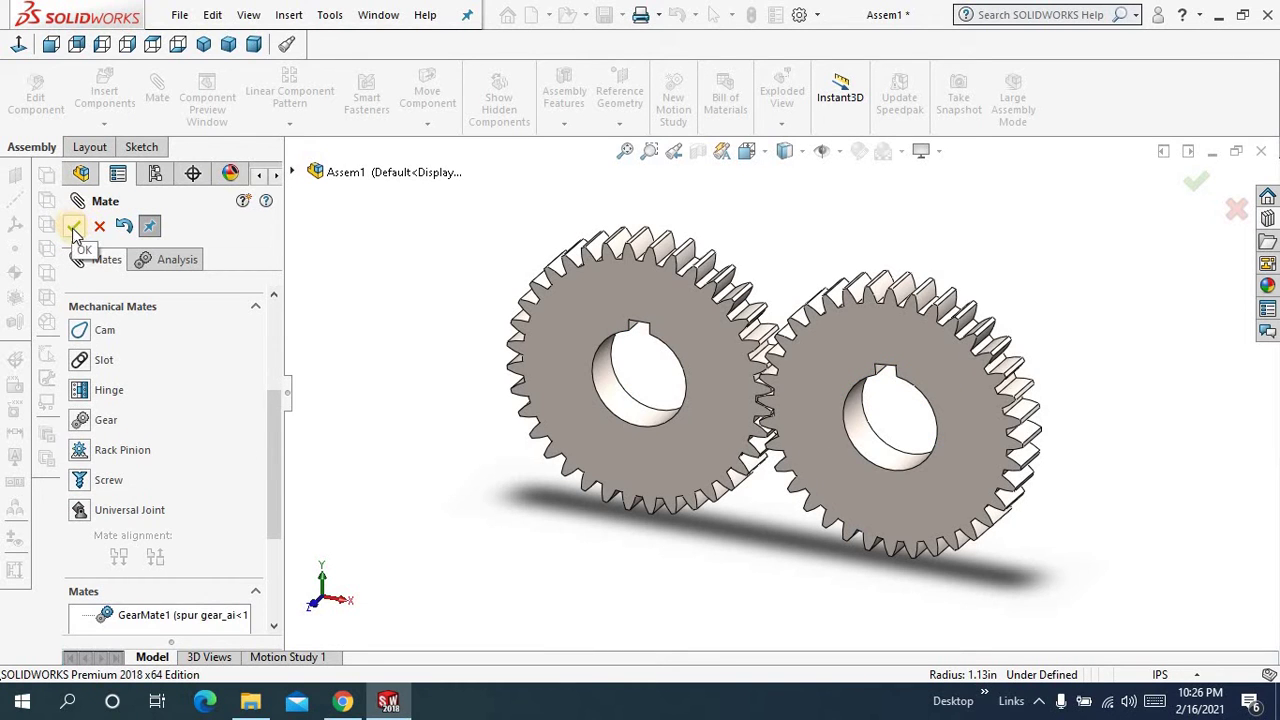
{"action": "left_click", "coordinate": [72, 228]}
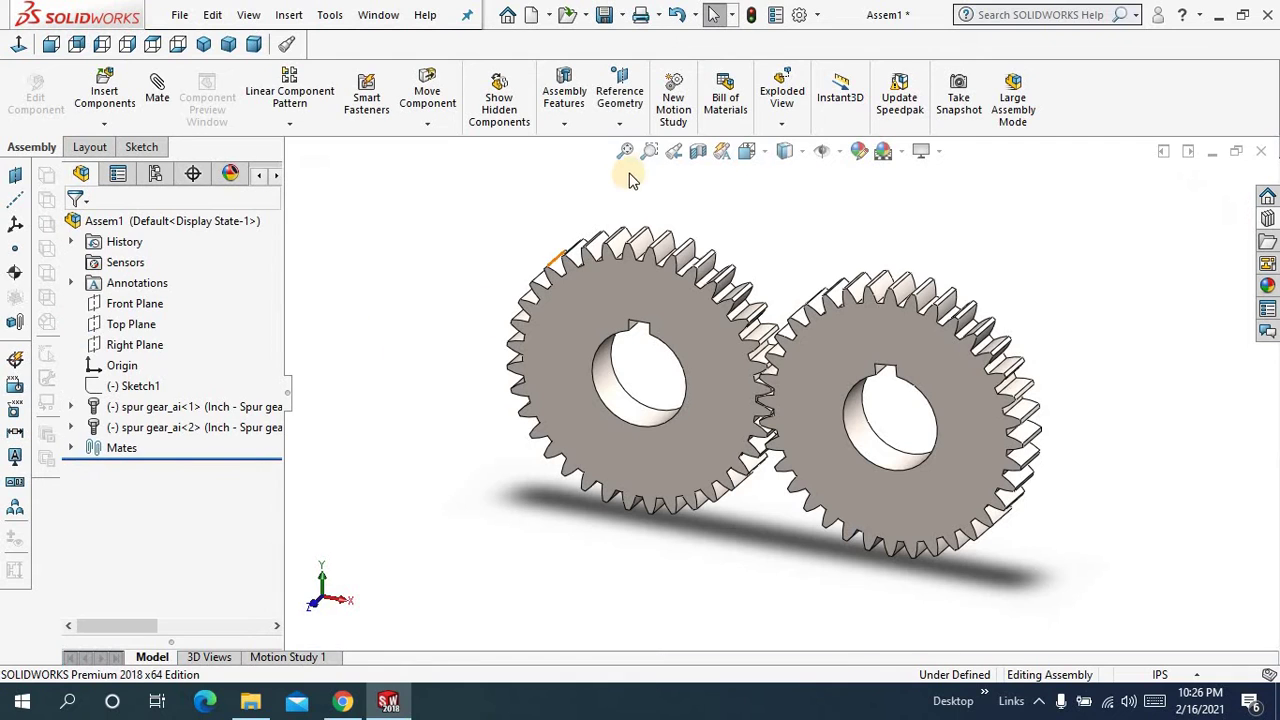
Drag the right gear to check that both gears rotate together
{"action": "middle_click_drag", "start_coordinate": [480, 257], "coordinate": [617, 362]}
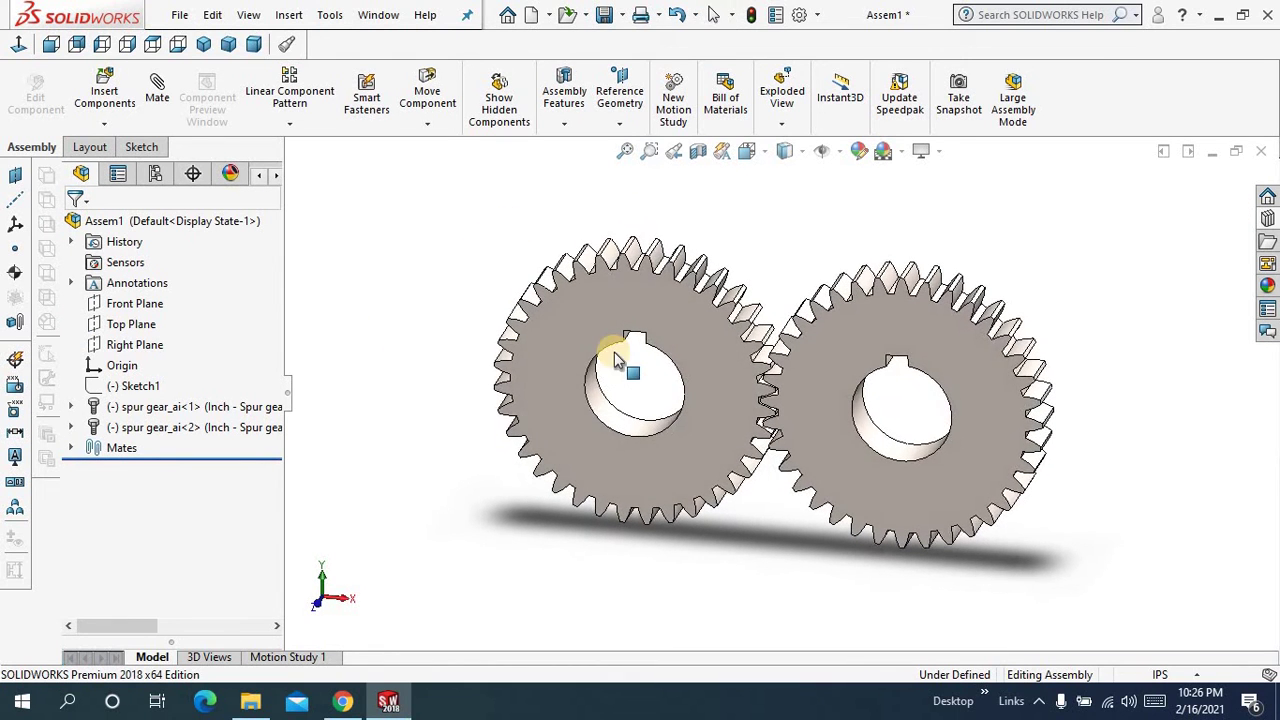
{"action": "left_click", "coordinate": [990, 376]}
{"action": "left_click_drag", "start_coordinate": [991, 380], "coordinate": [770, 253]}
{"action": "left_click", "coordinate": [768, 253]}
Zoom to fit both gears in the view
{"action": "left_click", "coordinate": [626, 152]}
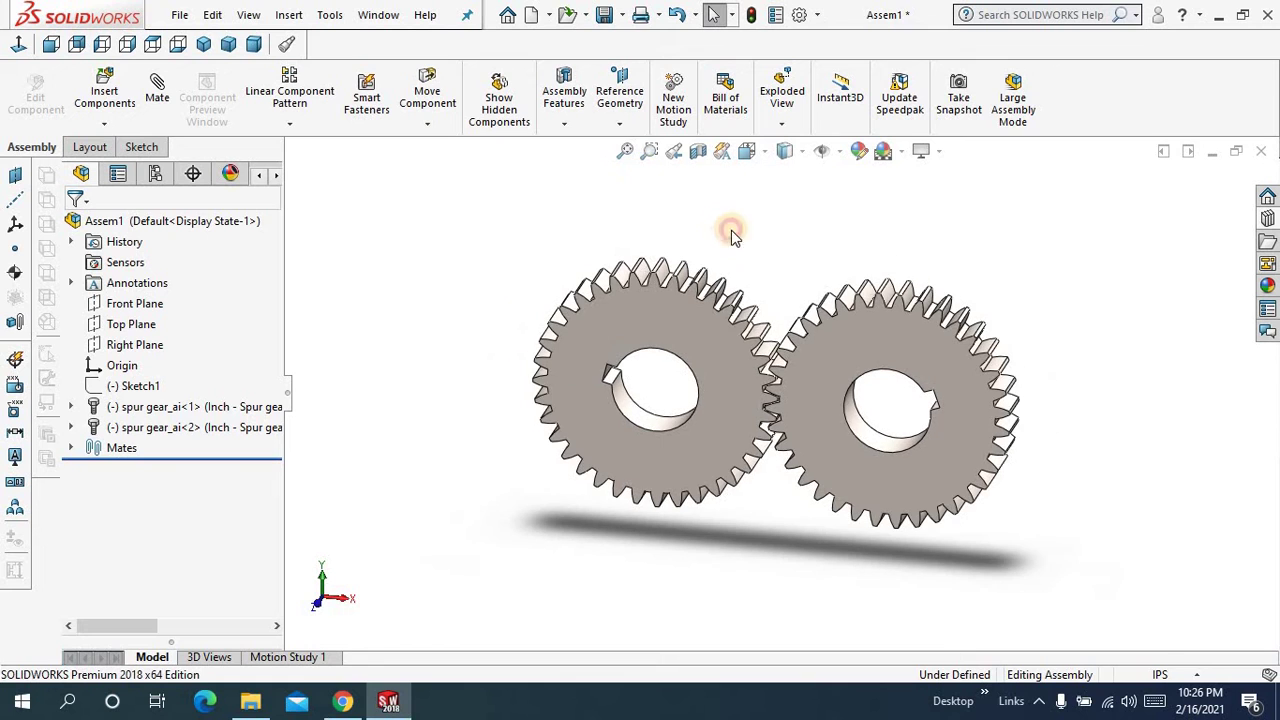
{"action": "middle_click_drag", "start_coordinate": [794, 217], "coordinate": [650, 190]}
{"action": "left_click", "coordinate": [626, 155]}
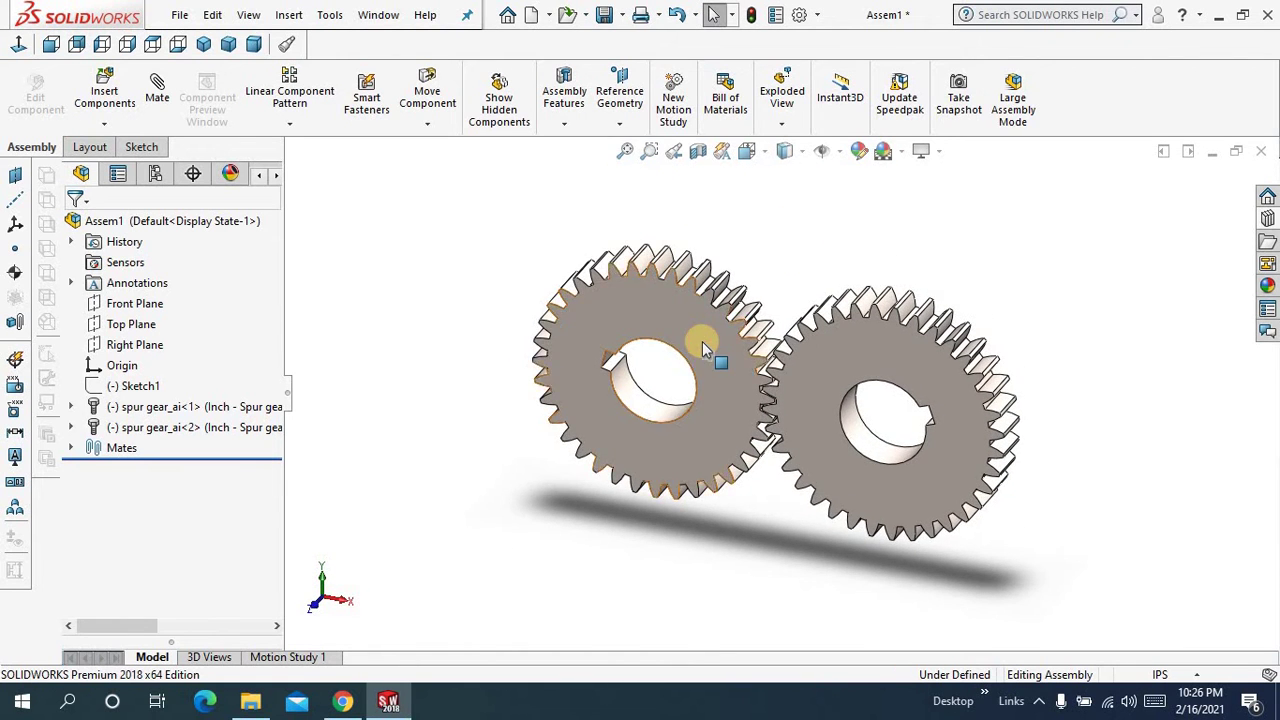
Apply the Painted > Car 'siena' appearance to the whole left gear, spur gear_ai-1
{"action": "left_click", "coordinate": [702, 341]}
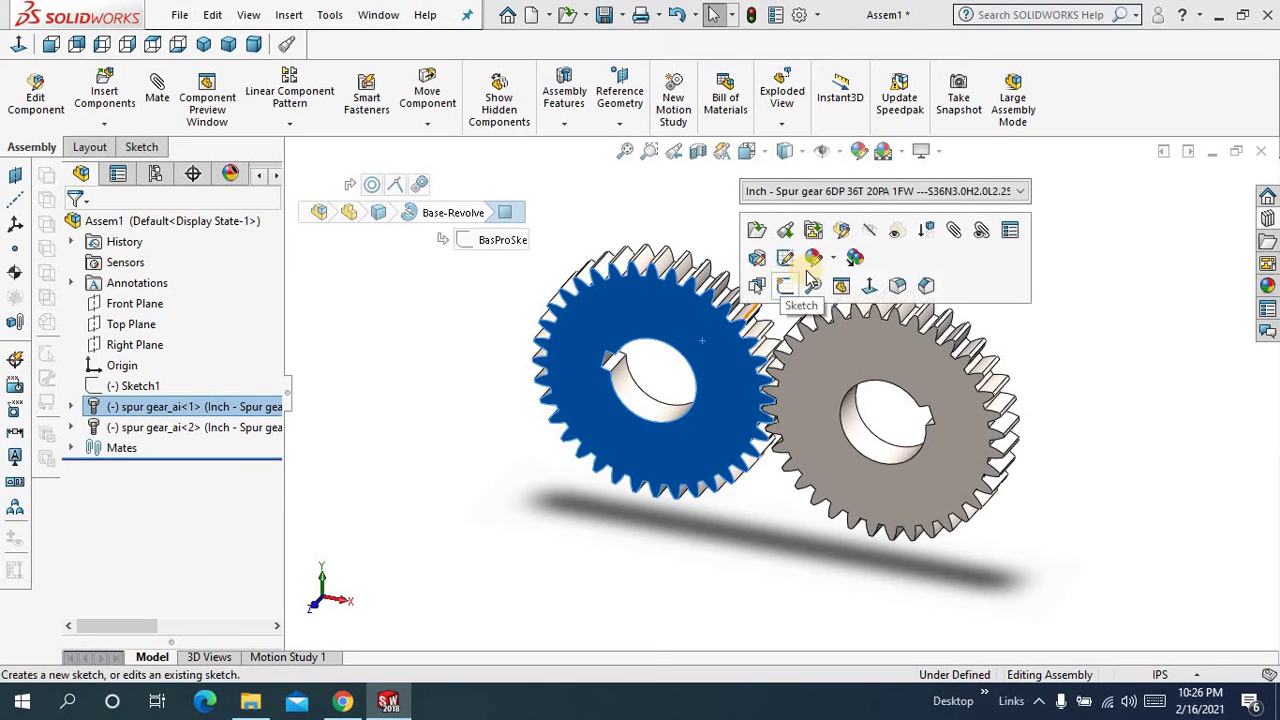
{"action": "left_click", "coordinate": [820, 264]}
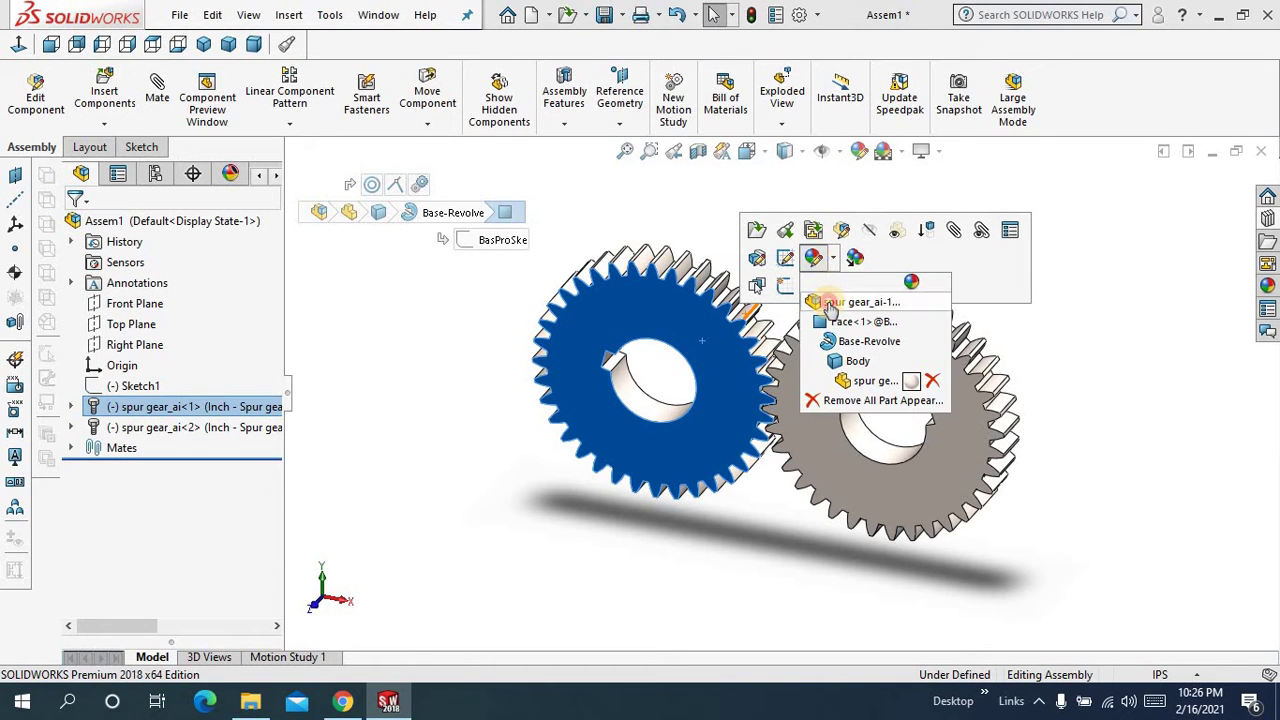
{"action": "left_click", "coordinate": [828, 303]}
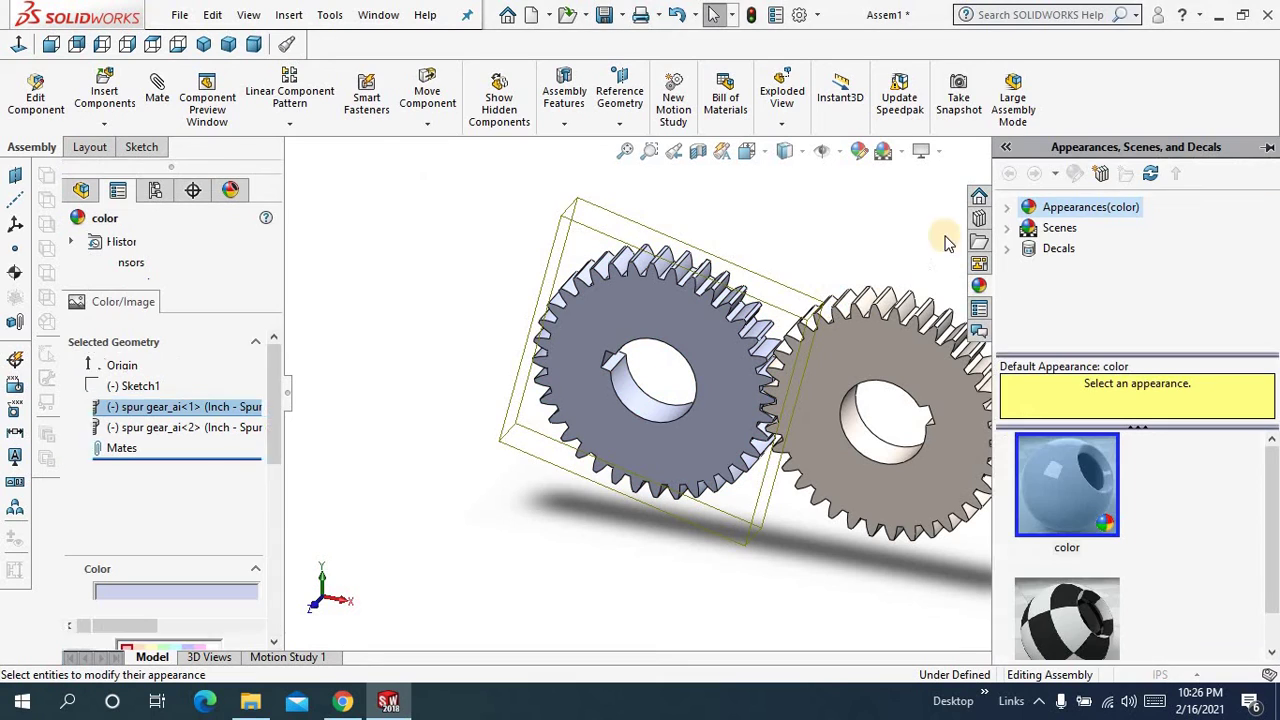
{"action": "left_click", "coordinate": [1008, 211]}
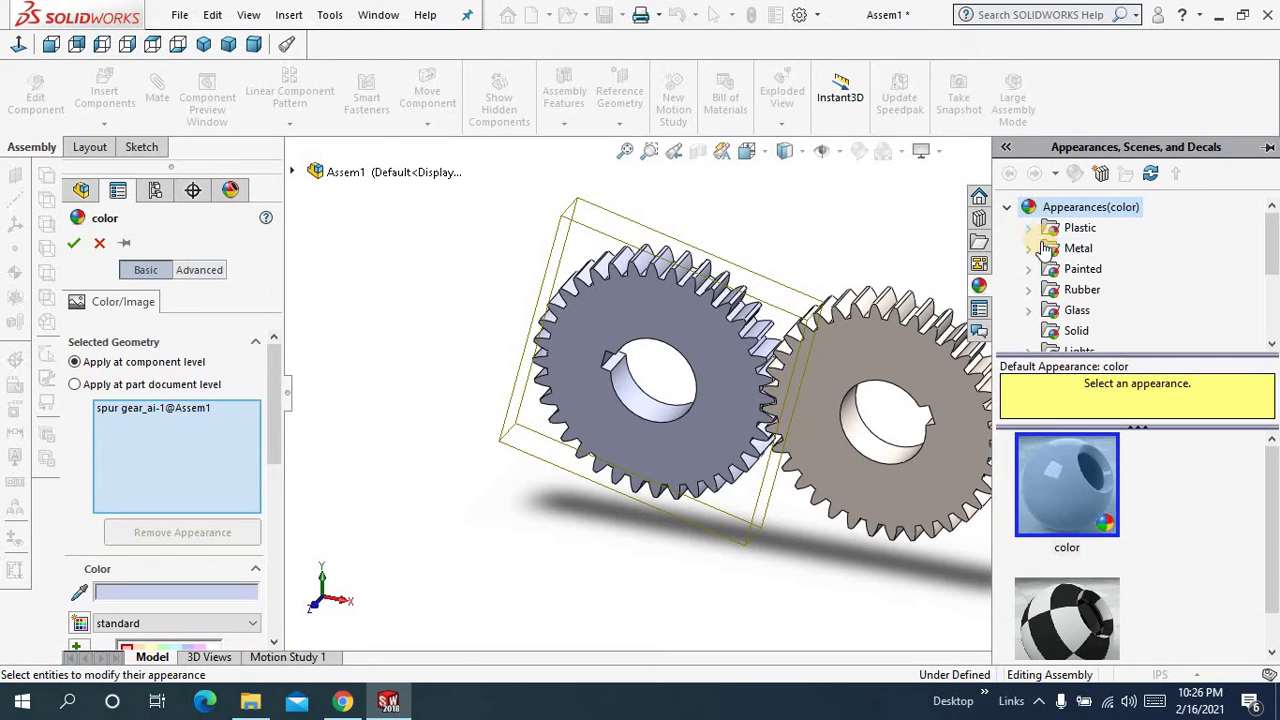
{"action": "left_click", "coordinate": [1082, 269]}
{"action": "left_click", "coordinate": [1029, 269]}
{"action": "left_click", "coordinate": [1094, 289]}
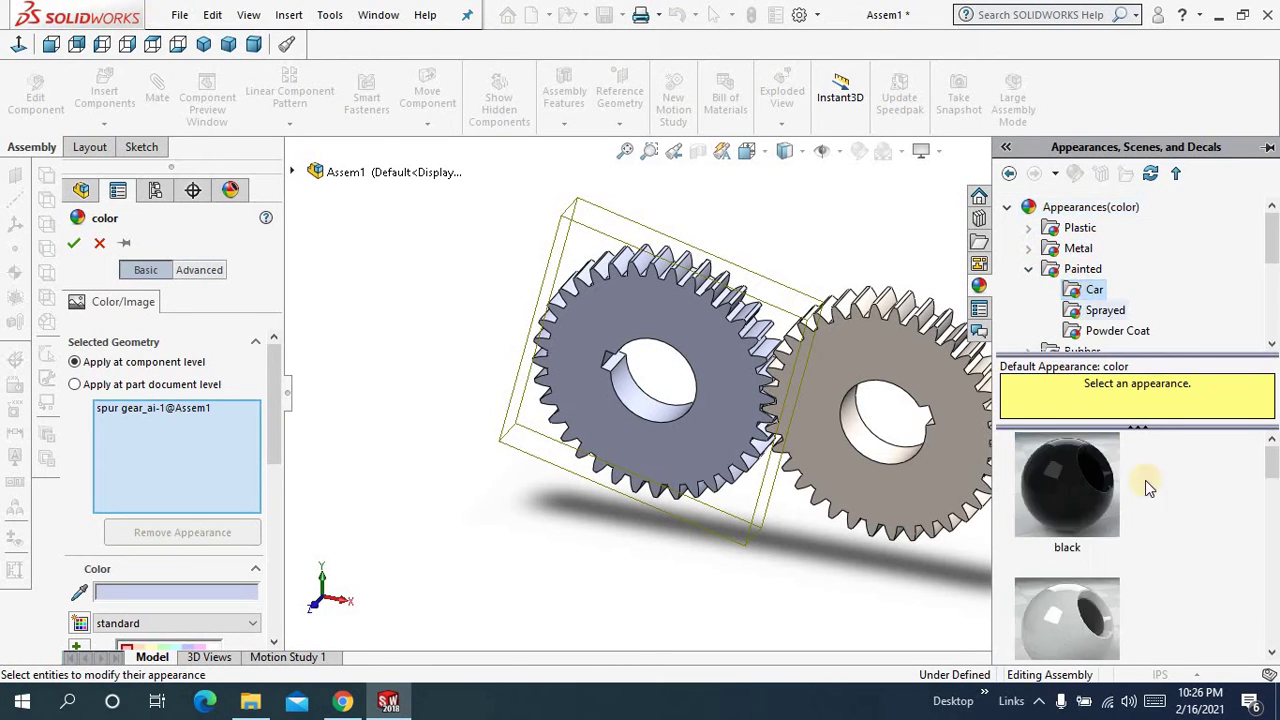
{"action": "scroll", "coordinate": [1147, 510], "scroll_direction": "down", "scroll_amount": 5}
{"action": "left_click", "coordinate": [1067, 620]}
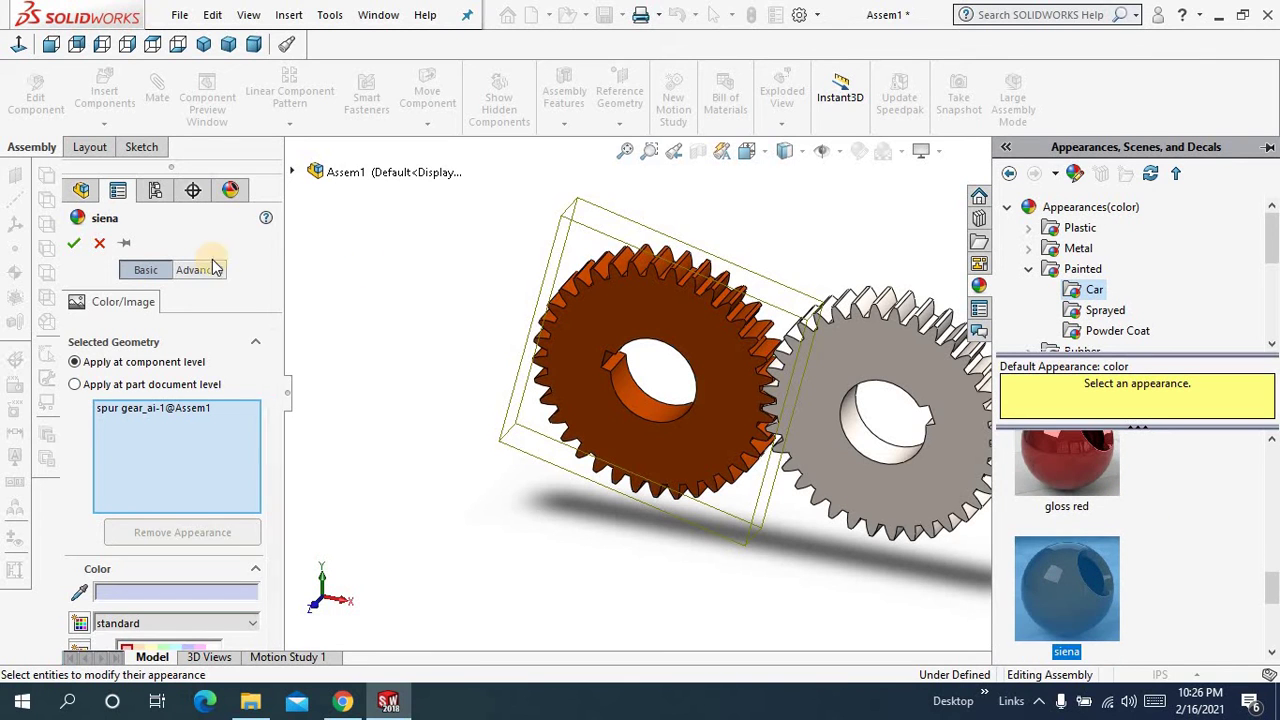
{"action": "key", "text": "Return"}
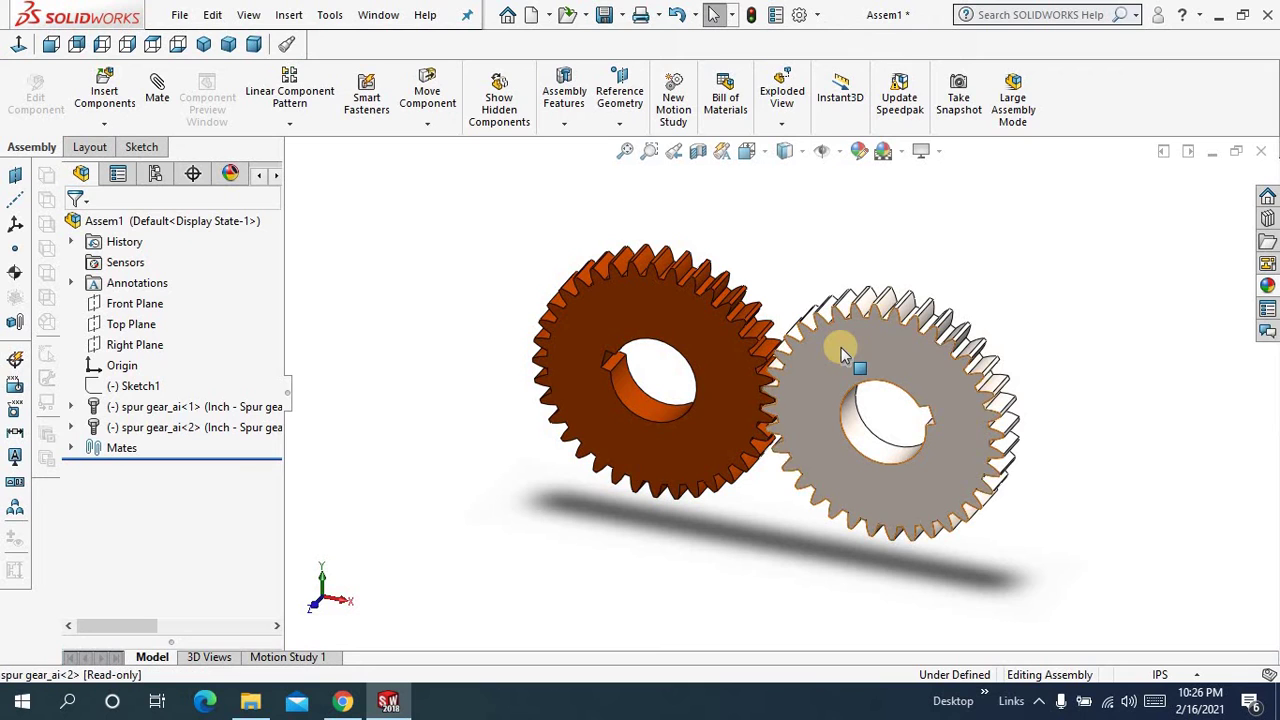
Apply the Painted > Car 'gloss blue' appearance to the whole right gear, spur gear_ai-2
{"action": "left_click", "coordinate": [843, 355]}
{"action": "left_click", "coordinate": [975, 280]}
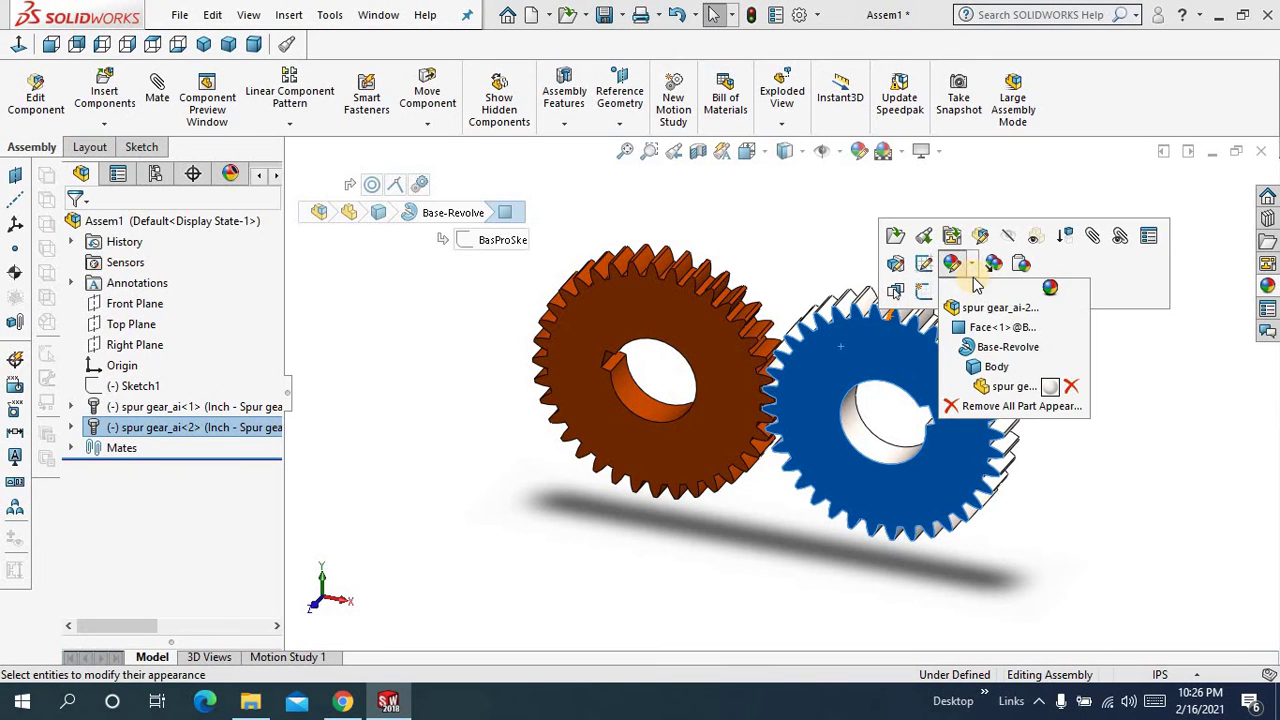
{"action": "left_click", "coordinate": [986, 308]}
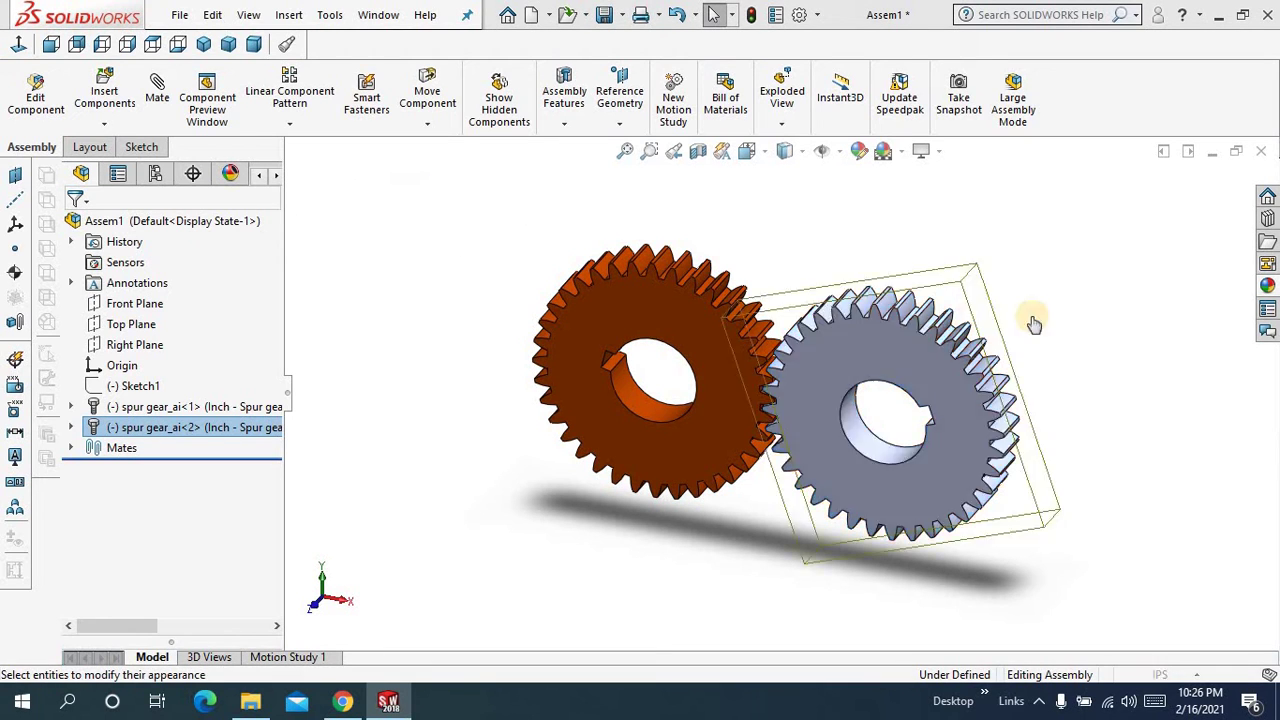
{"action": "left_click", "coordinate": [1080, 290]}
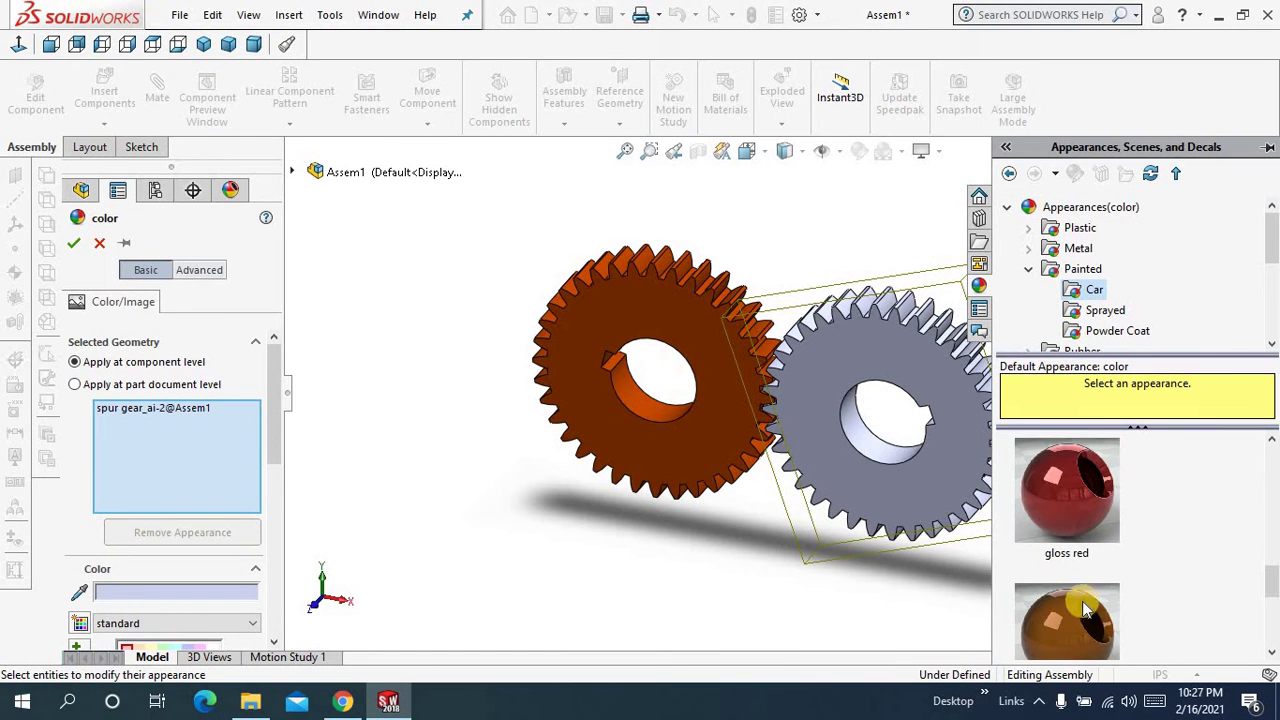
{"action": "scroll", "coordinate": [1075, 580], "scroll_direction": "up", "scroll_amount": 3}
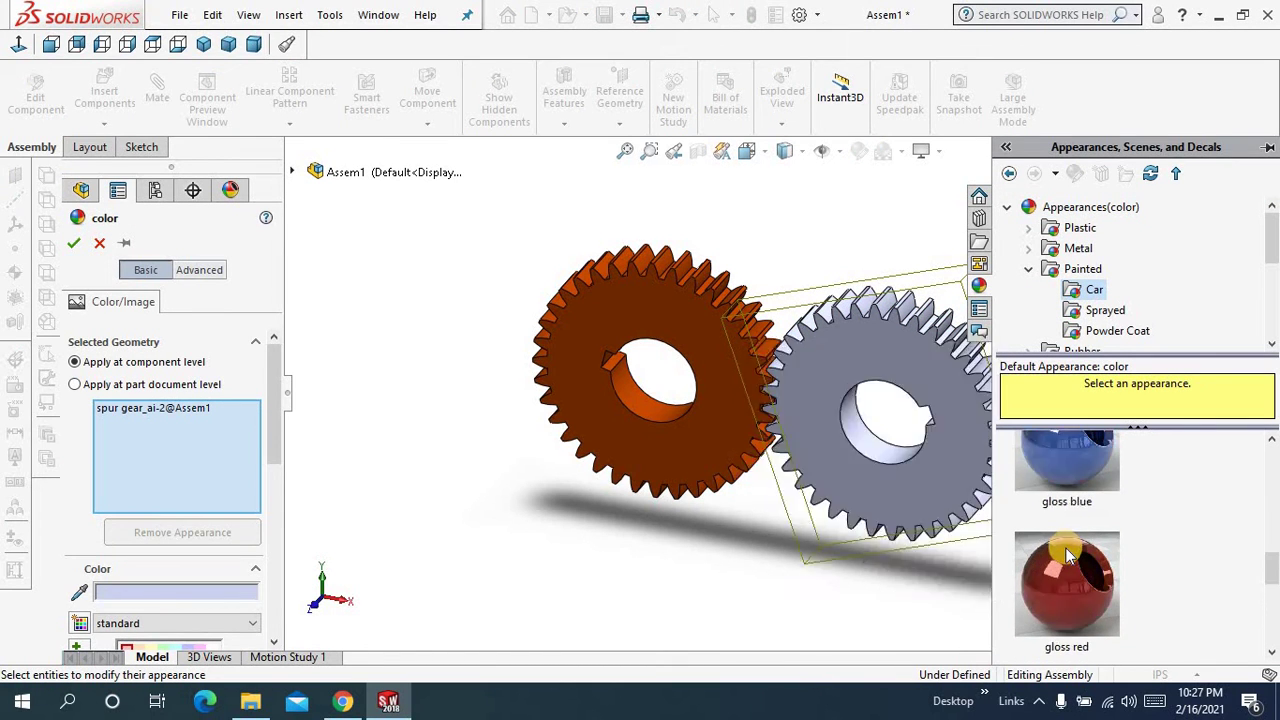
{"action": "scroll", "coordinate": [1068, 555], "scroll_direction": "up", "scroll_amount": 1}
{"action": "left_click", "coordinate": [1067, 583]}
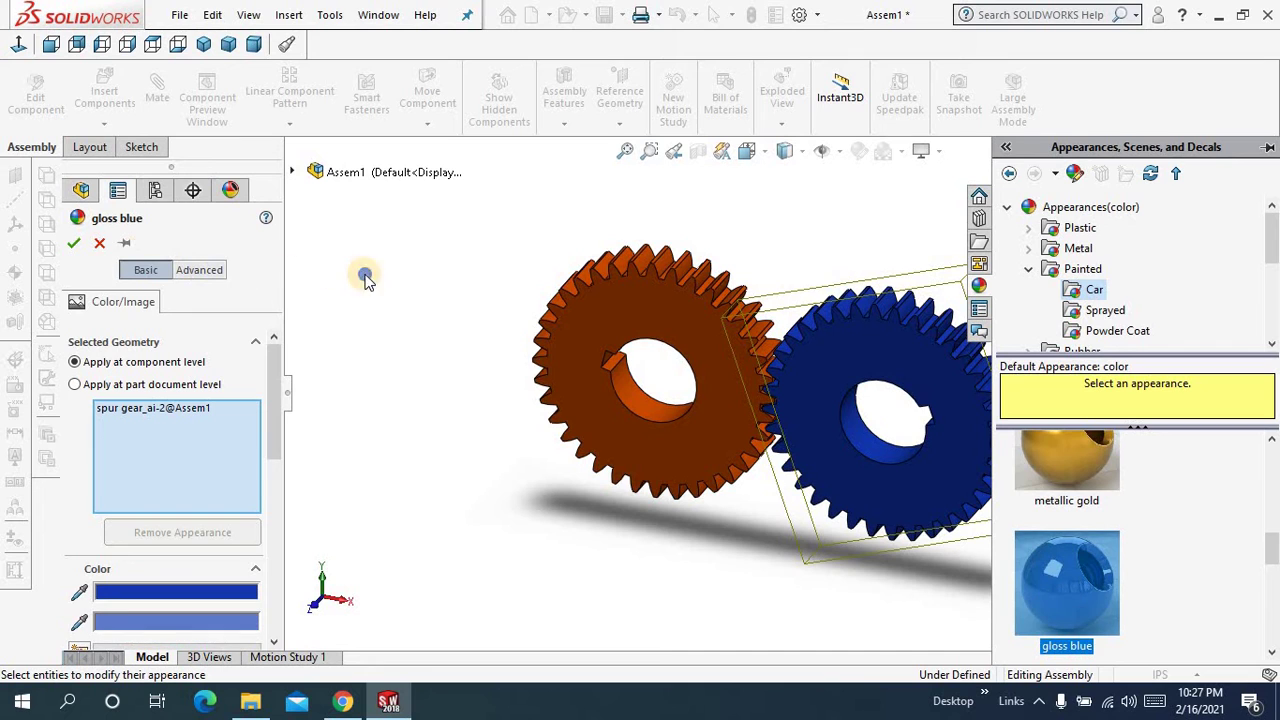
{"action": "right_click", "coordinate": [365, 278]}
{"action": "left_click", "coordinate": [404, 356]}
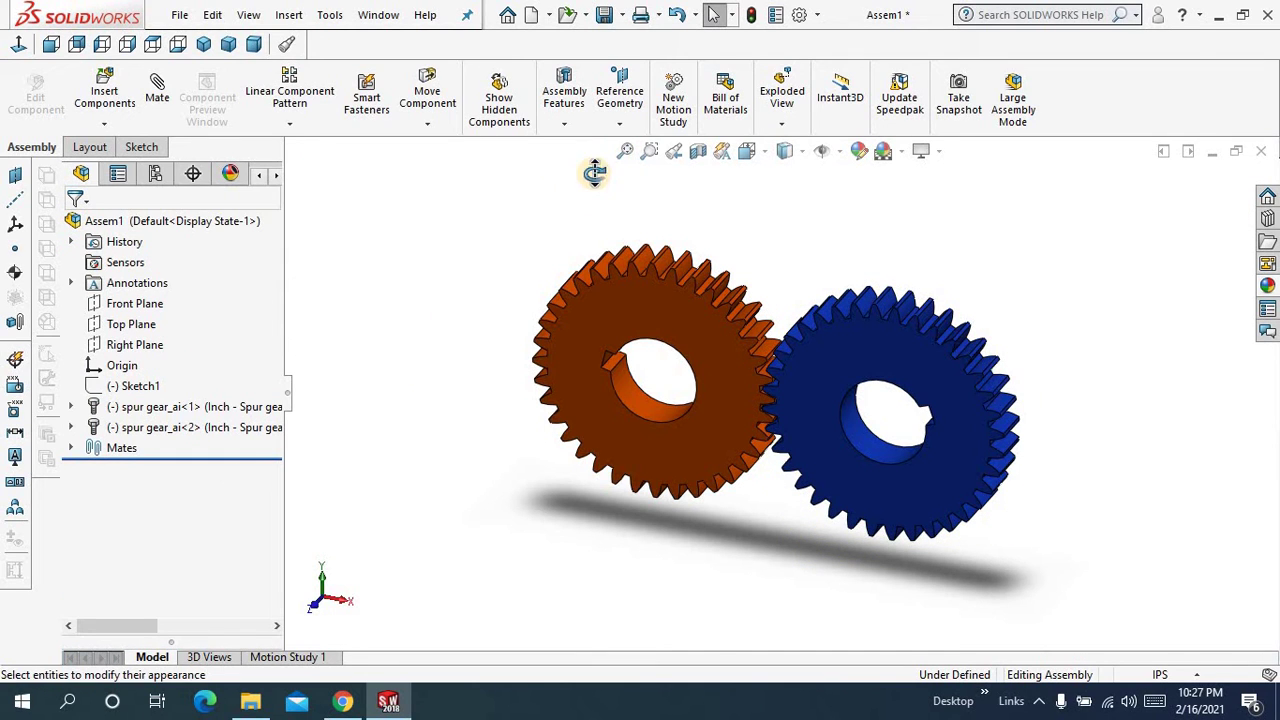
Rotate the view so the meshed gears face more frontally
{"action": "middle_click_drag", "start_coordinate": [595, 174], "coordinate": [617, 151]}
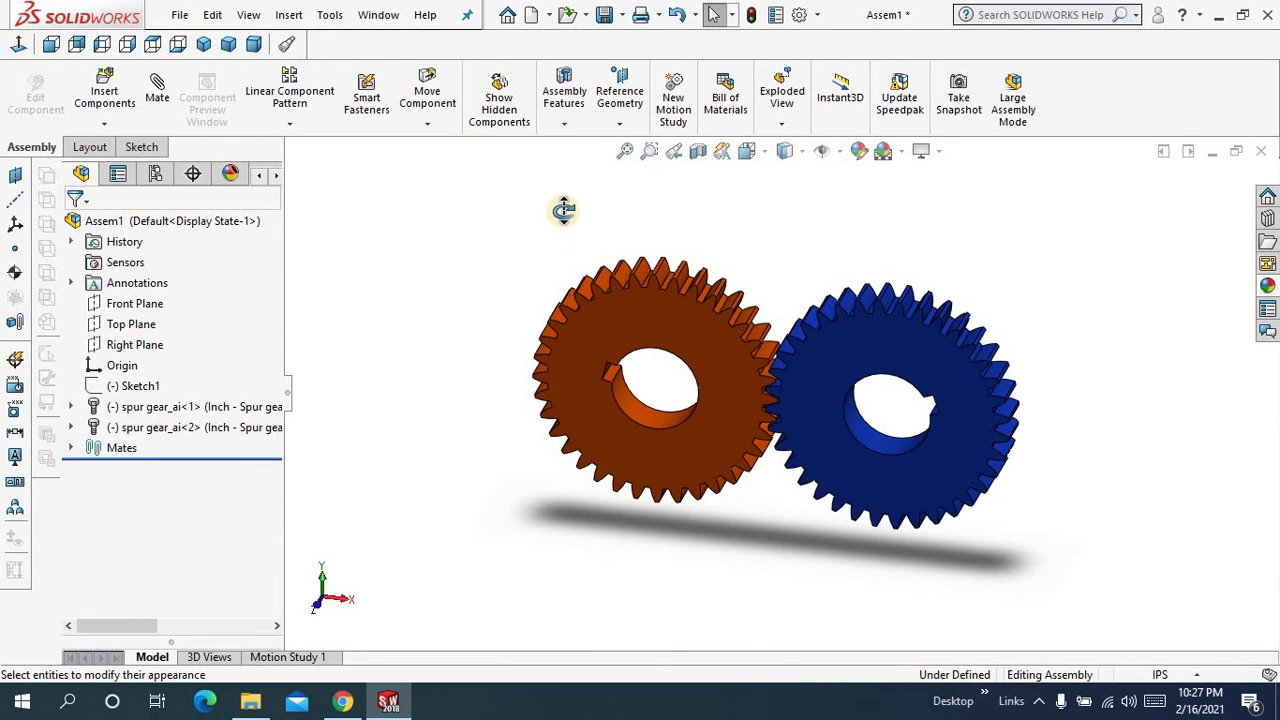
{"action": "middle_click_drag", "start_coordinate": [564, 209], "coordinate": [611, 171]}
{"action": "middle_click_drag", "start_coordinate": [517, 251], "coordinate": [460, 337]}
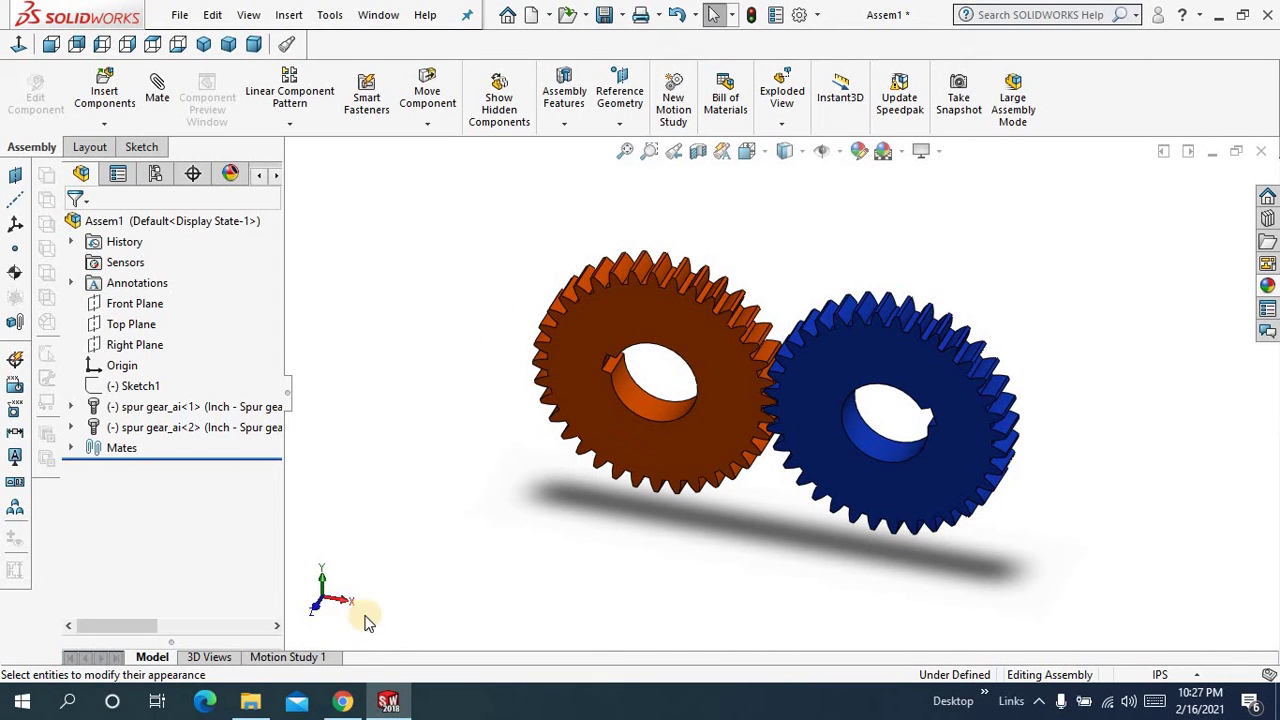
Switch to Motion Study 1, toggling the MotionManager timeline off and back on
{"action": "left_click", "coordinate": [290, 657]}
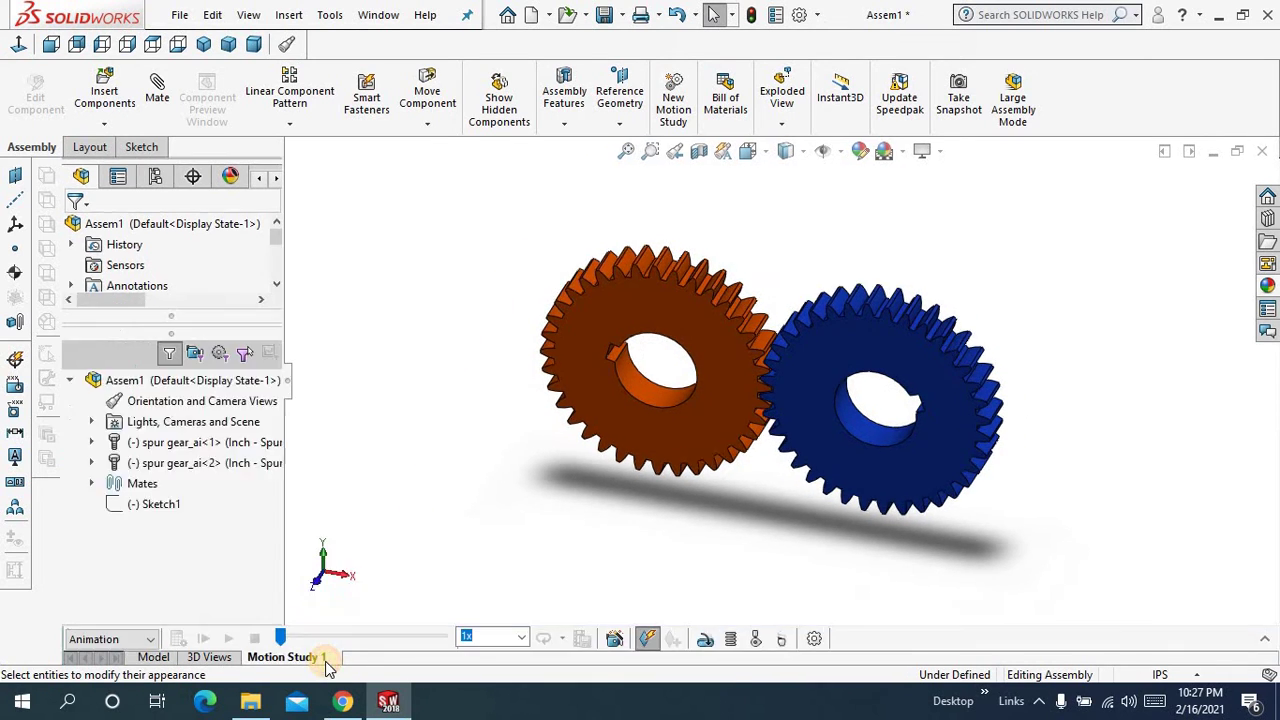
{"action": "right_click", "coordinate": [575, 72]}
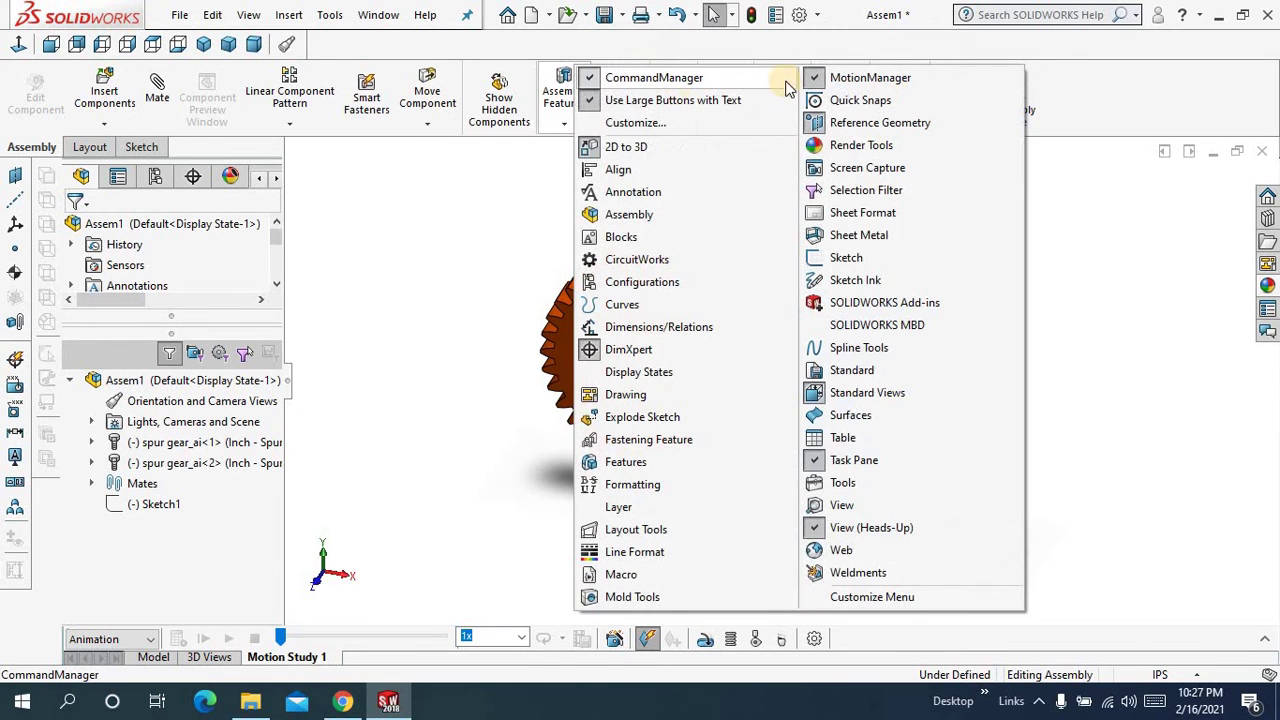
{"action": "left_click", "coordinate": [812, 78]}
{"action": "right_click", "coordinate": [626, 72]}
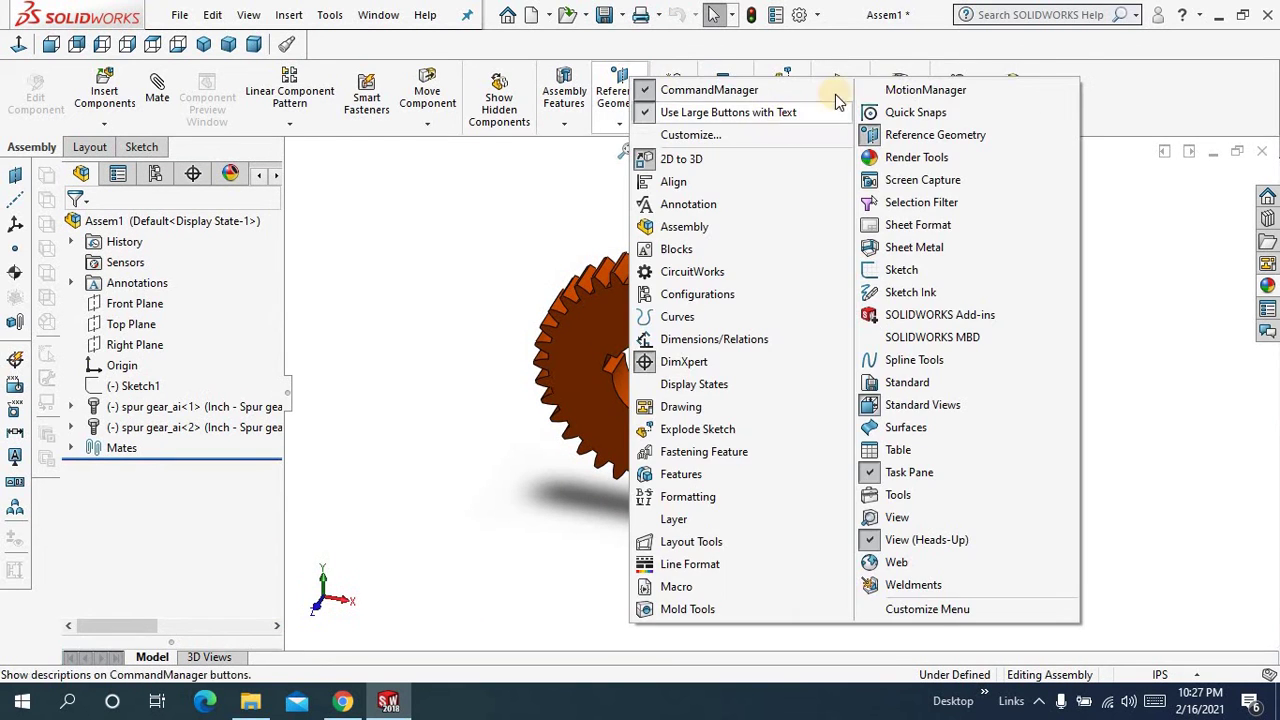
{"action": "left_click", "coordinate": [865, 86]}
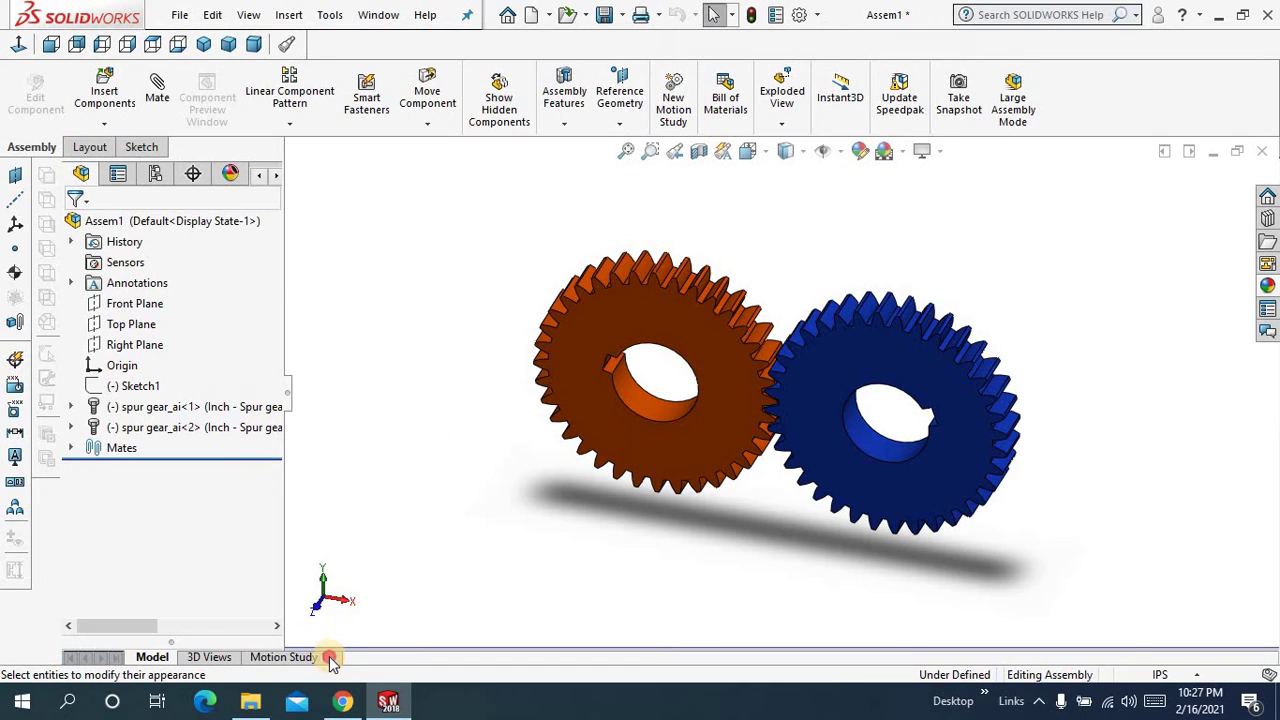
{"action": "left_click", "coordinate": [283, 657]}
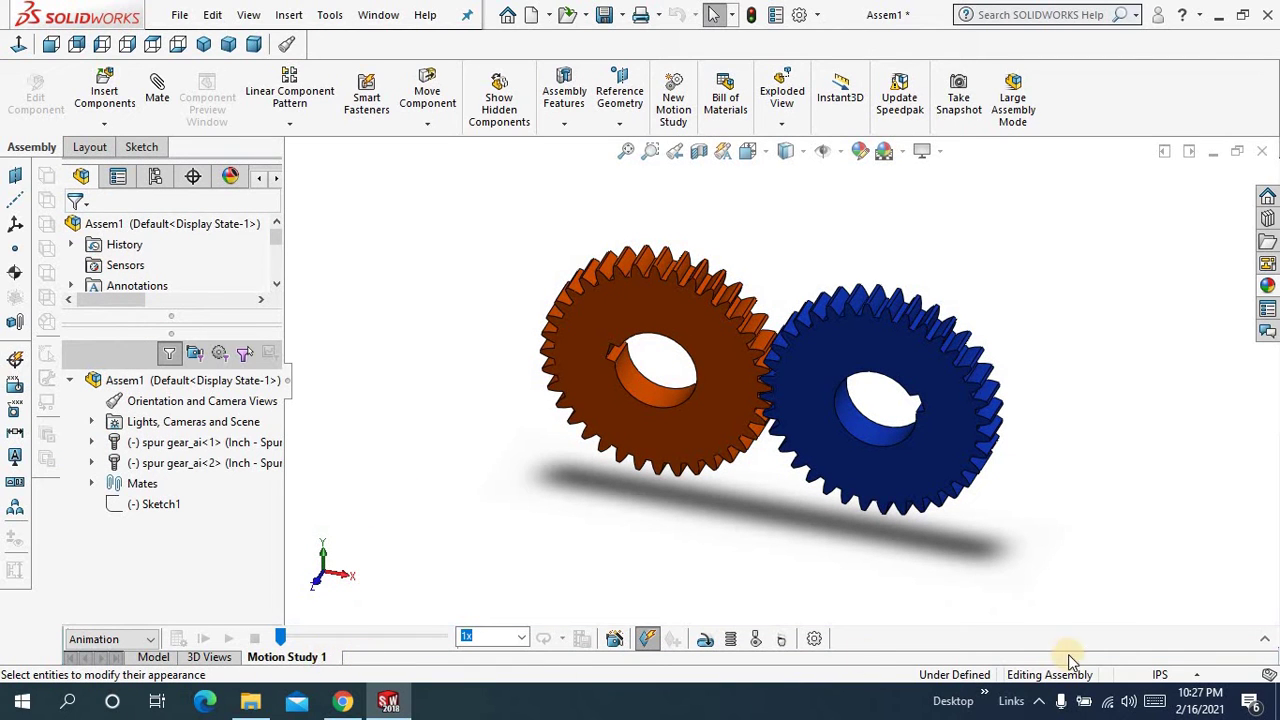
Expand the timeline and set Motion Study Properties: Basic Motion 20 fps, 3D contact resolution High
{"action": "left_click", "coordinate": [1265, 640]}
{"action": "mouse_move", "coordinate": [332, 451]}
{"action": "left_mouse_down"}
{"action": "mouse_move", "coordinate": [768, 474]}
{"action": "mouse_move", "coordinate": [757, 468]}
{"action": "left_mouse_up"}
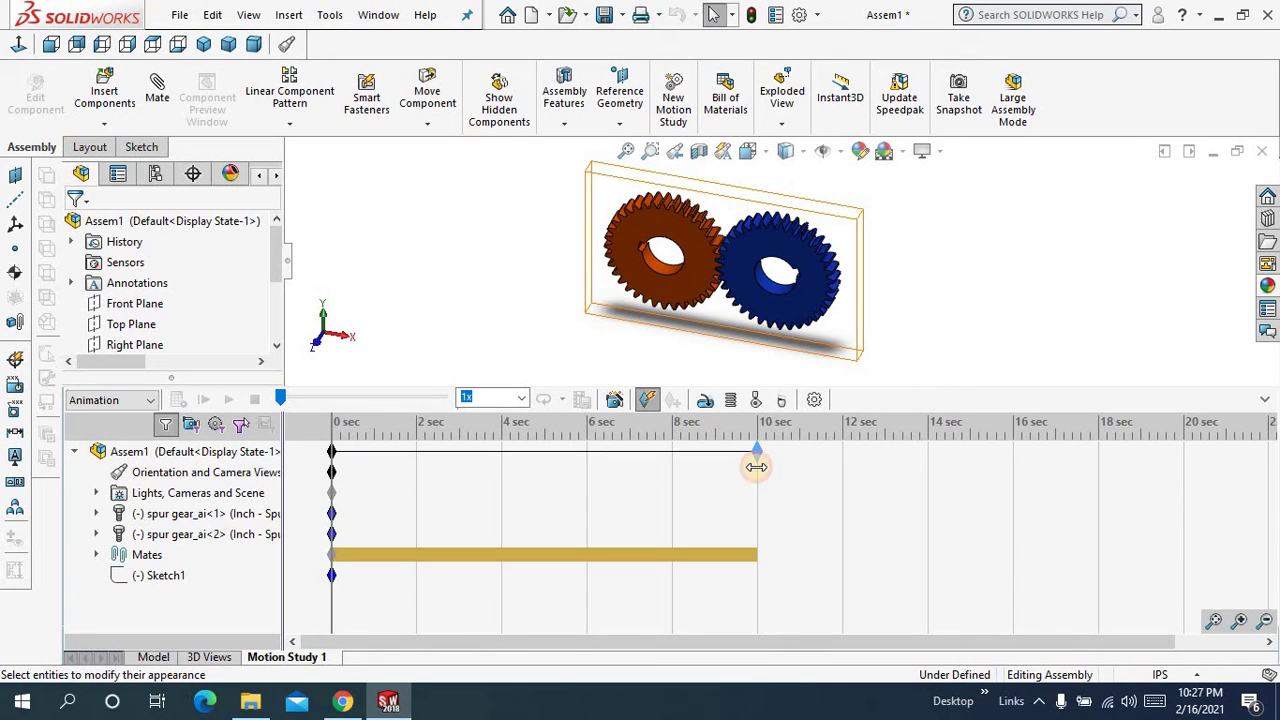
{"action": "left_click", "coordinate": [814, 400]}
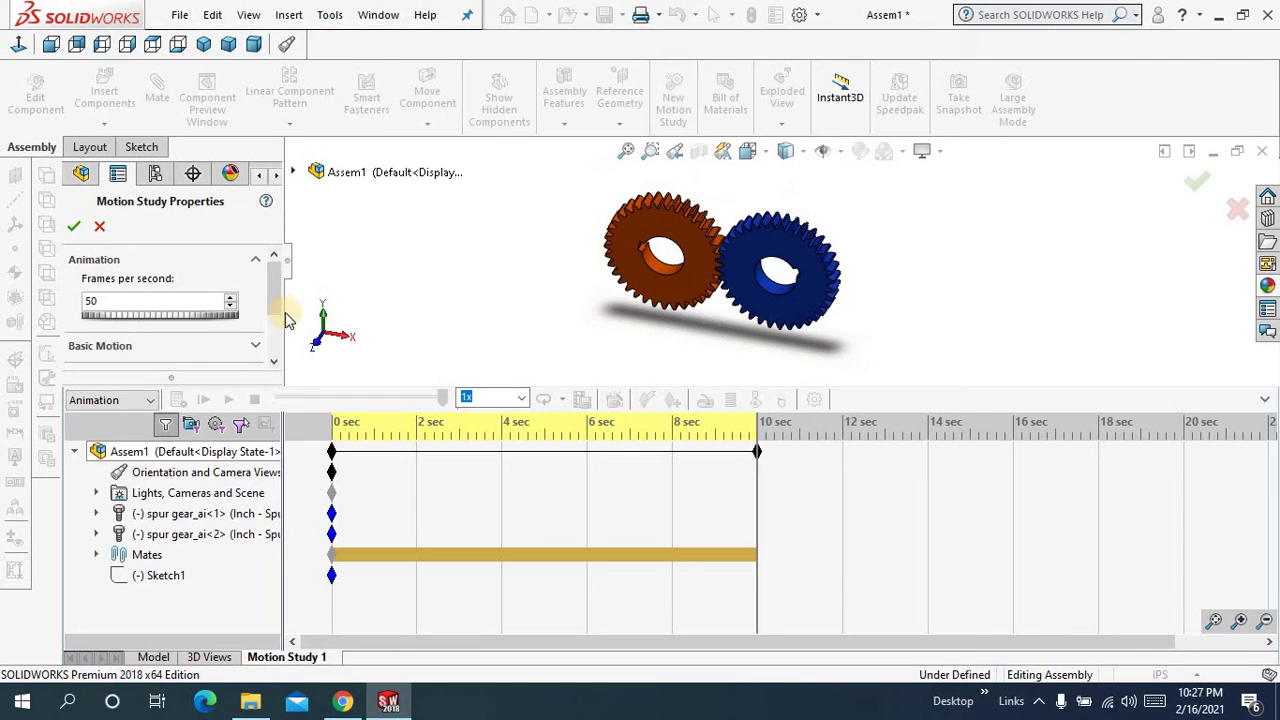
{"action": "left_click", "coordinate": [118, 301]}
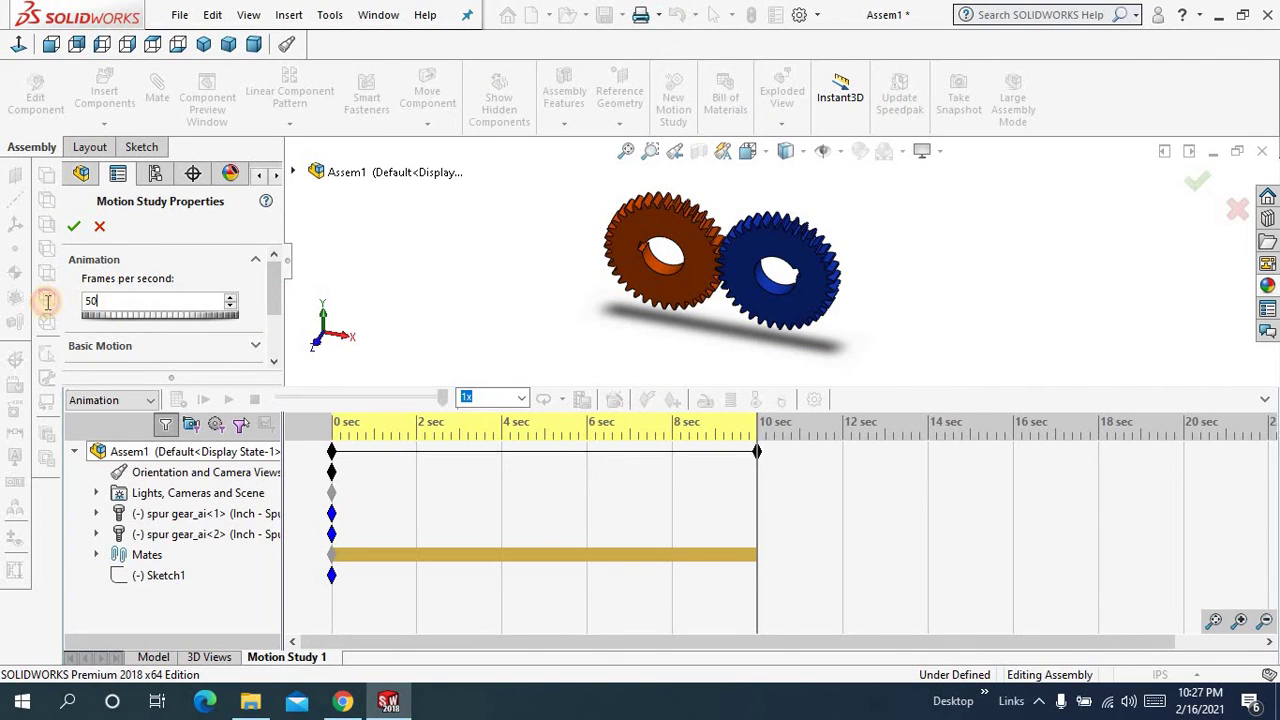
{"action": "left_click", "coordinate": [275, 310]}
{"action": "left_click", "coordinate": [253, 300]}
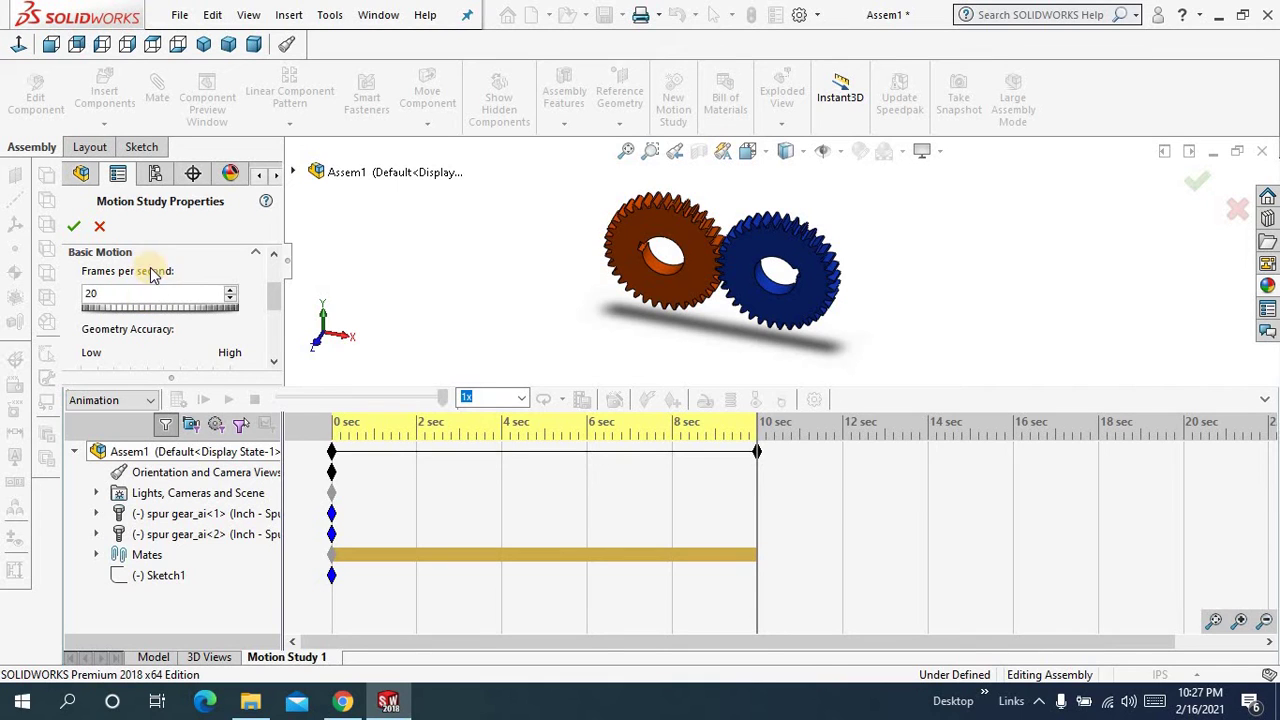
{"action": "scroll", "coordinate": [272, 296], "scroll_direction": "down", "scroll_amount": 3}
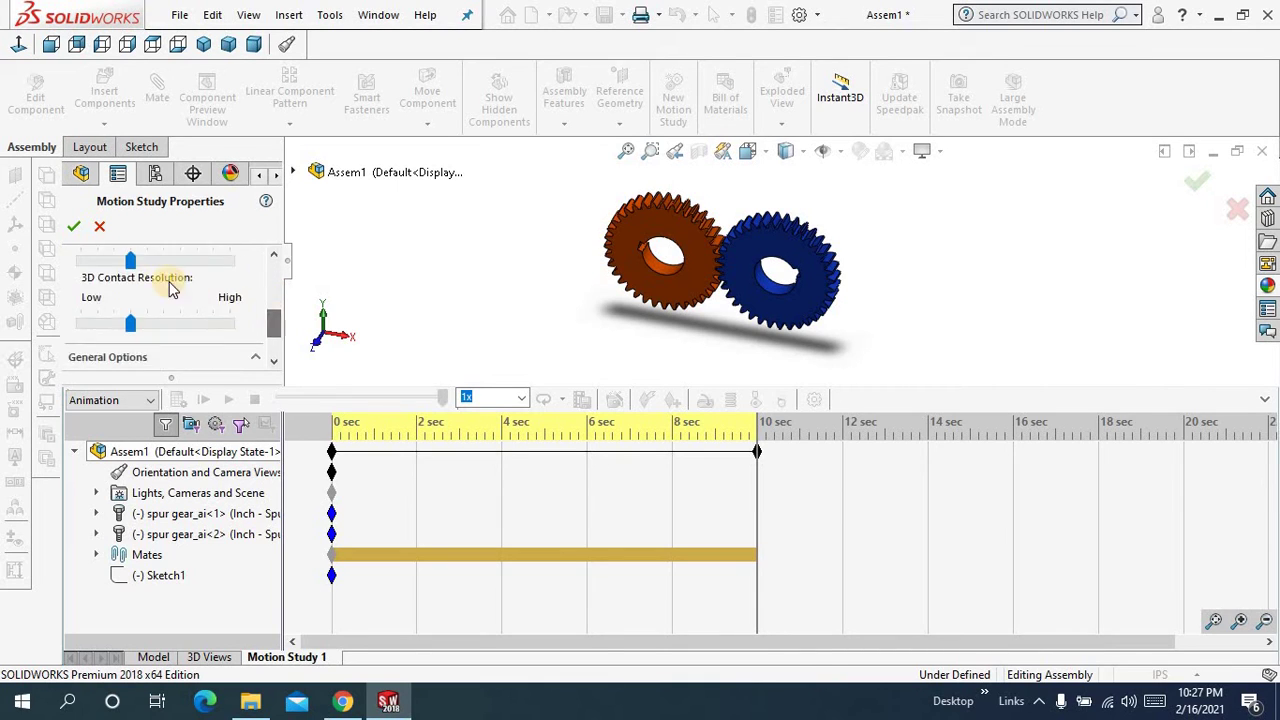
{"action": "left_click", "coordinate": [235, 330]}
Accept the study properties and add a solid body contact between the orange and blue gears
{"action": "left_click", "coordinate": [75, 228]}
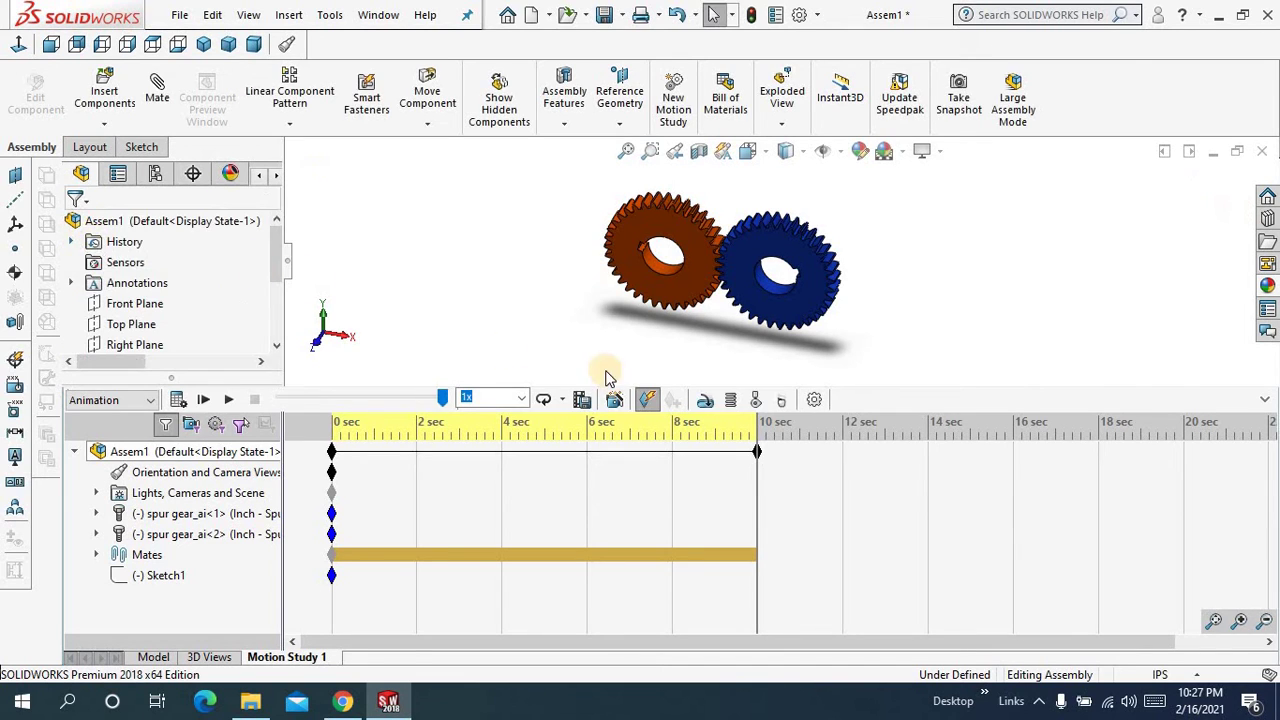
{"action": "left_click", "coordinate": [759, 401]}
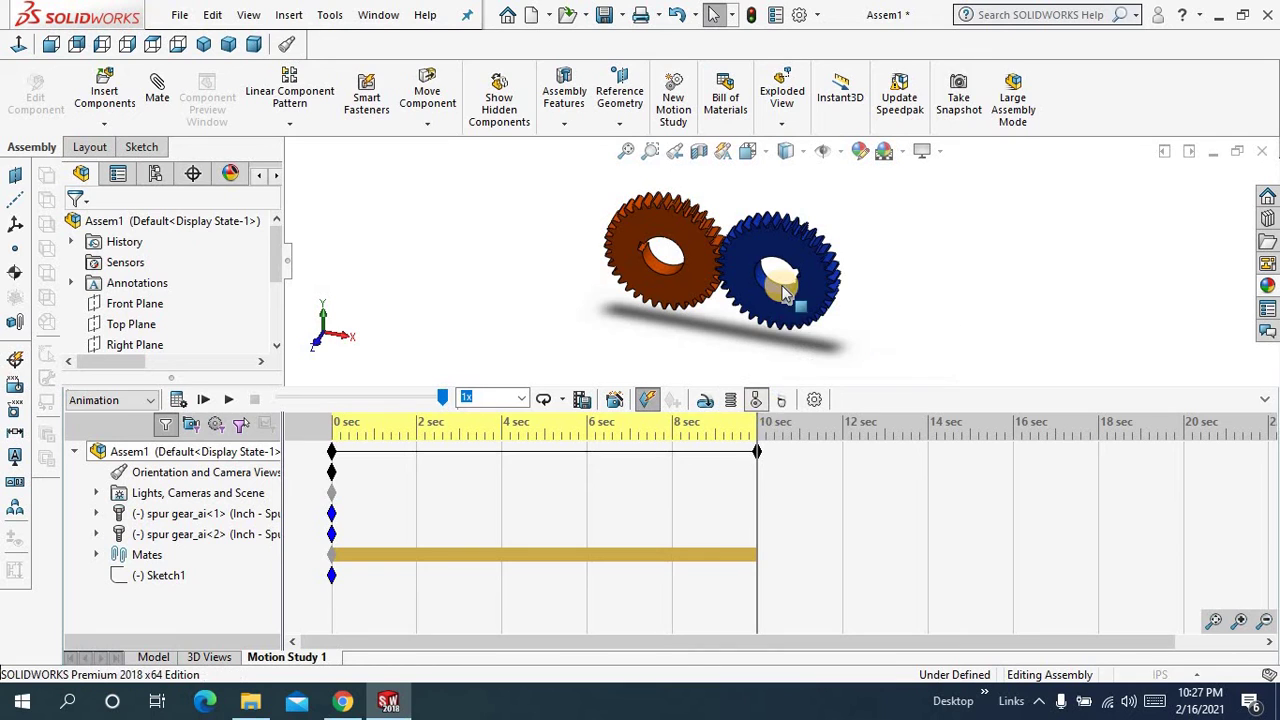
{"action": "left_click", "coordinate": [700, 287]}
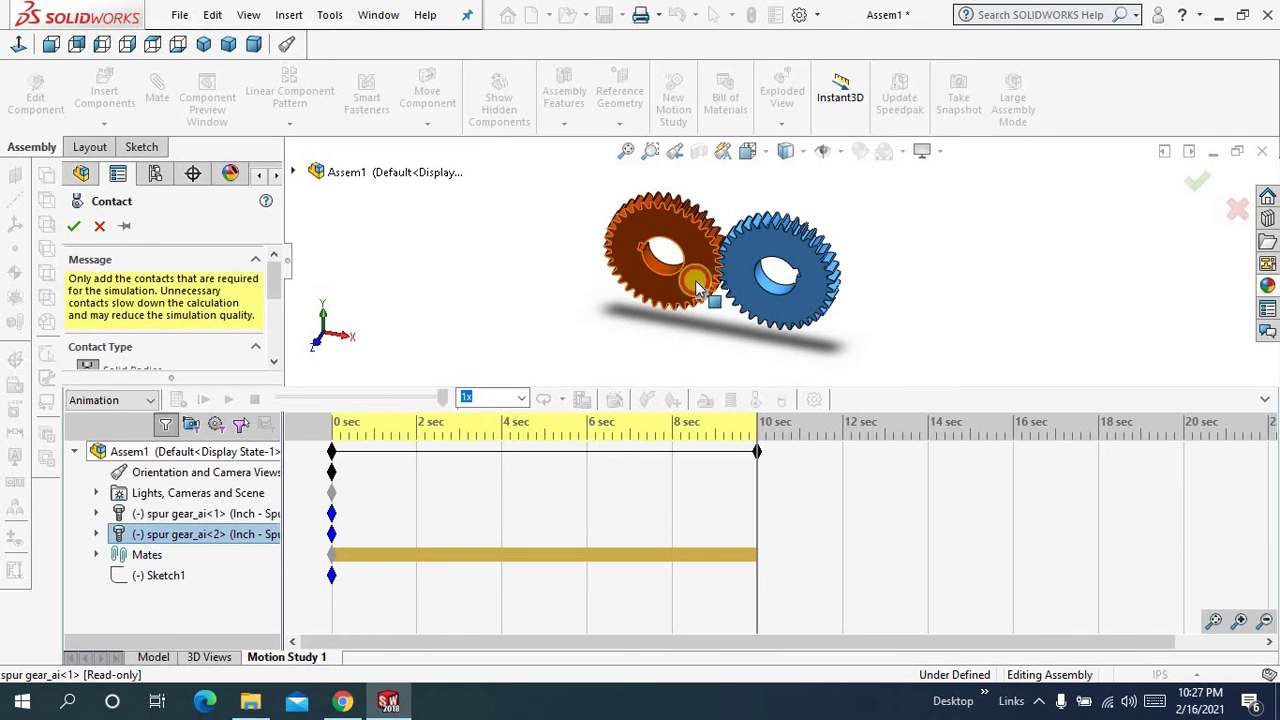
{"action": "left_click", "coordinate": [726, 282]}
{"action": "left_click", "coordinate": [74, 227]}
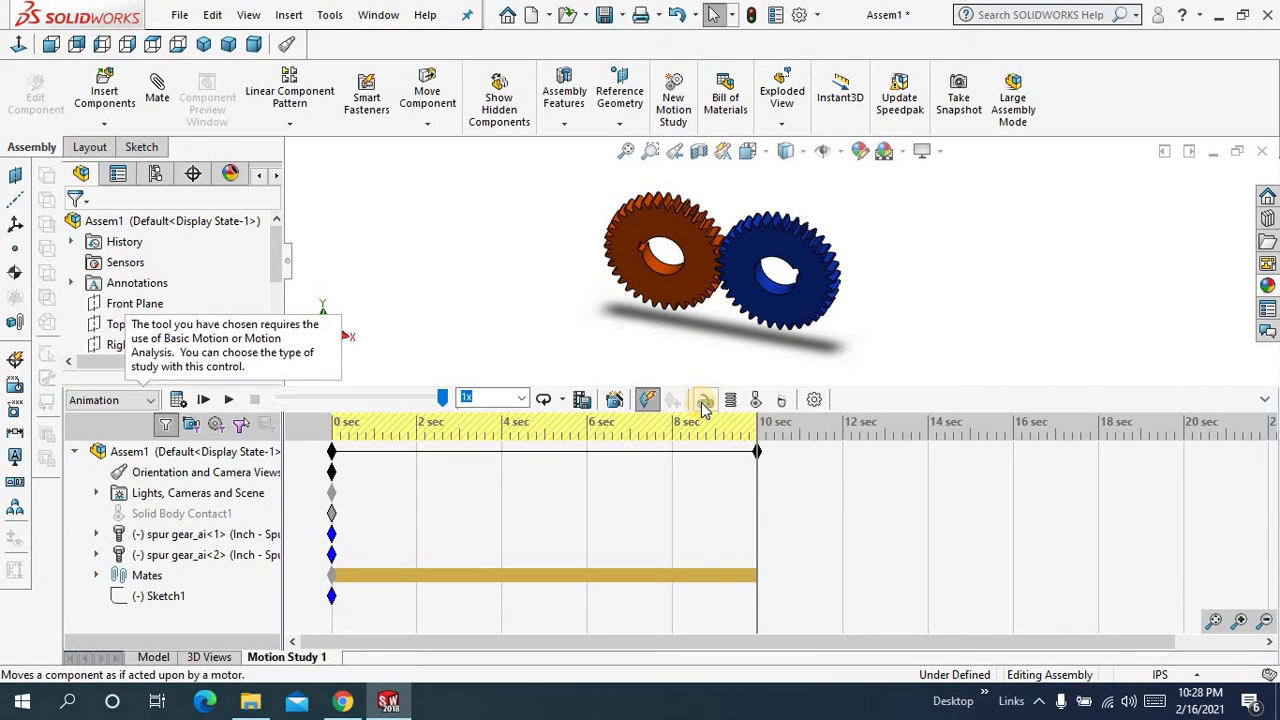
Define a rotary motor on the blue gear's bore, direction reversed, constant speed 12 RPM
{"action": "left_click", "coordinate": [704, 401]}
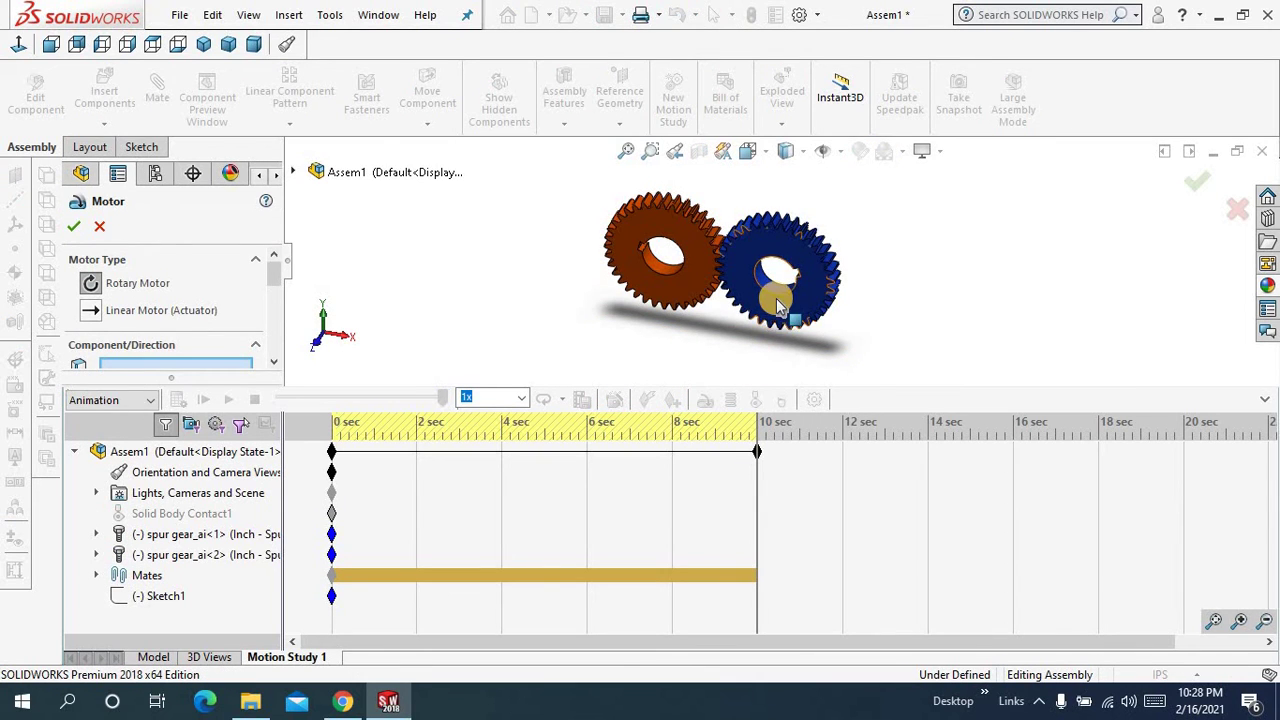
{"action": "scroll", "coordinate": [778, 305], "scroll_direction": "down", "scroll_amount": 3}
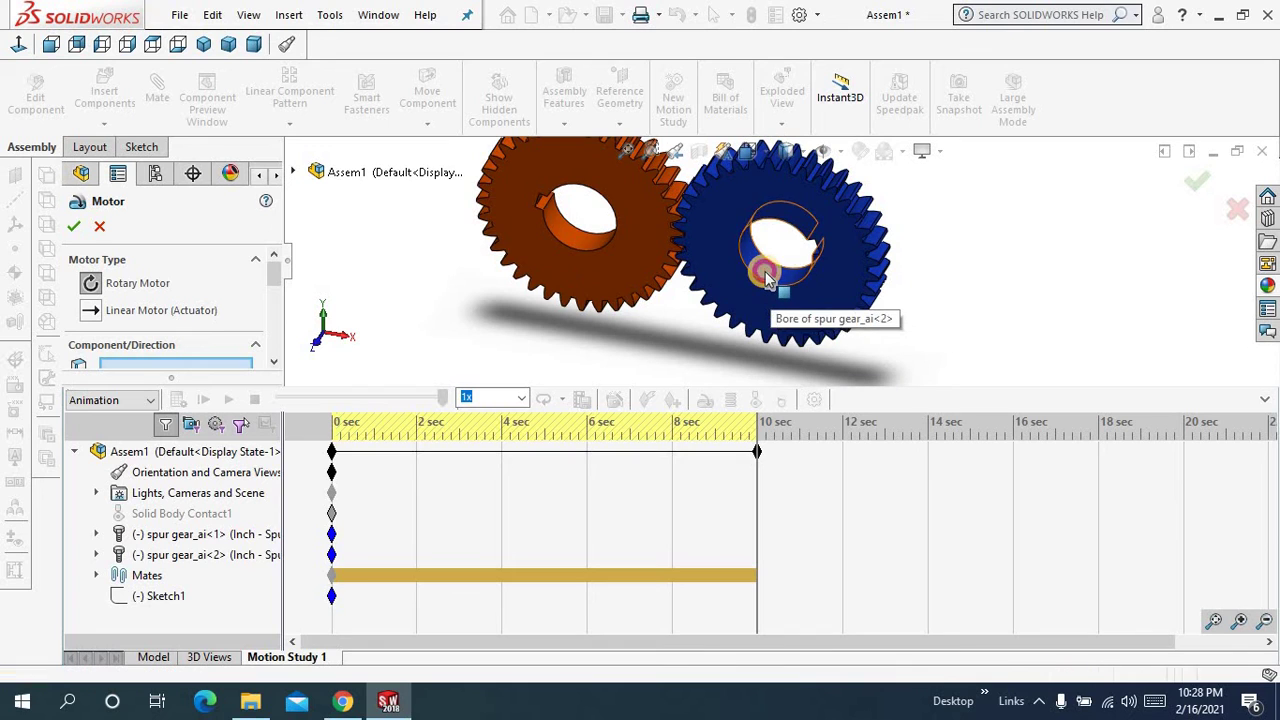
{"action": "left_click", "coordinate": [765, 279]}
{"action": "key", "text": "f"}
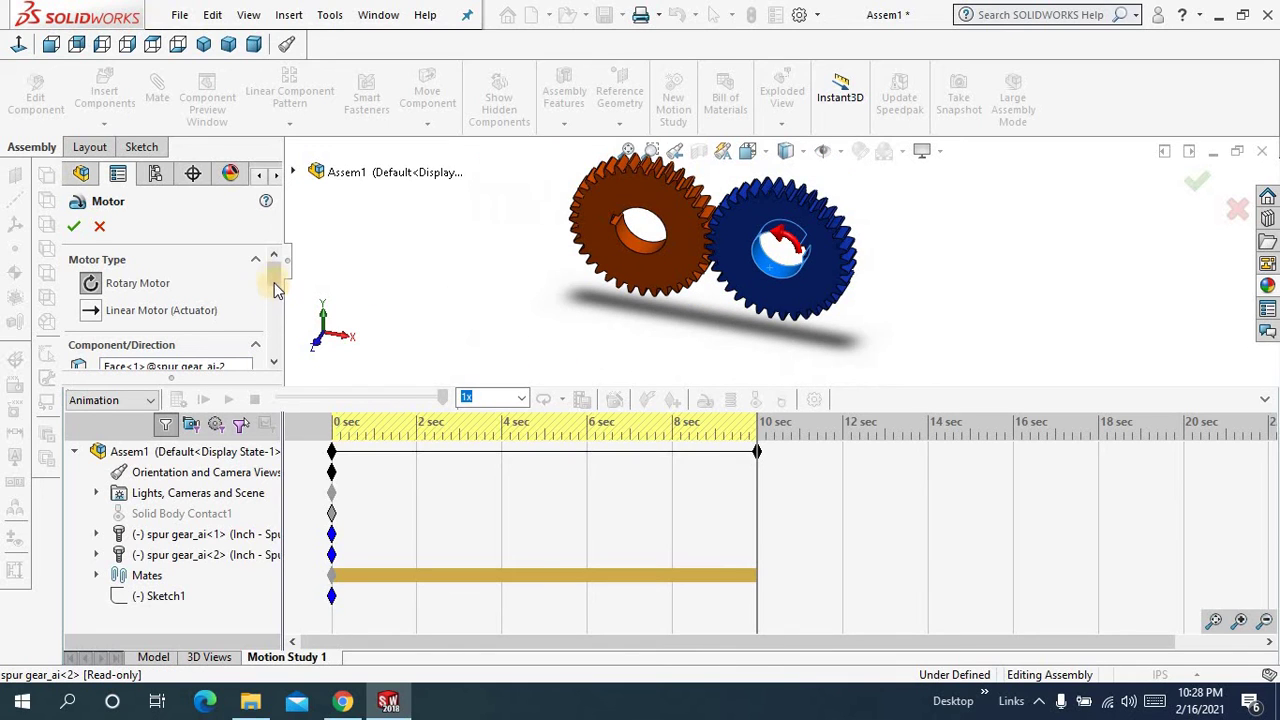
{"action": "left_click", "coordinate": [256, 259]}
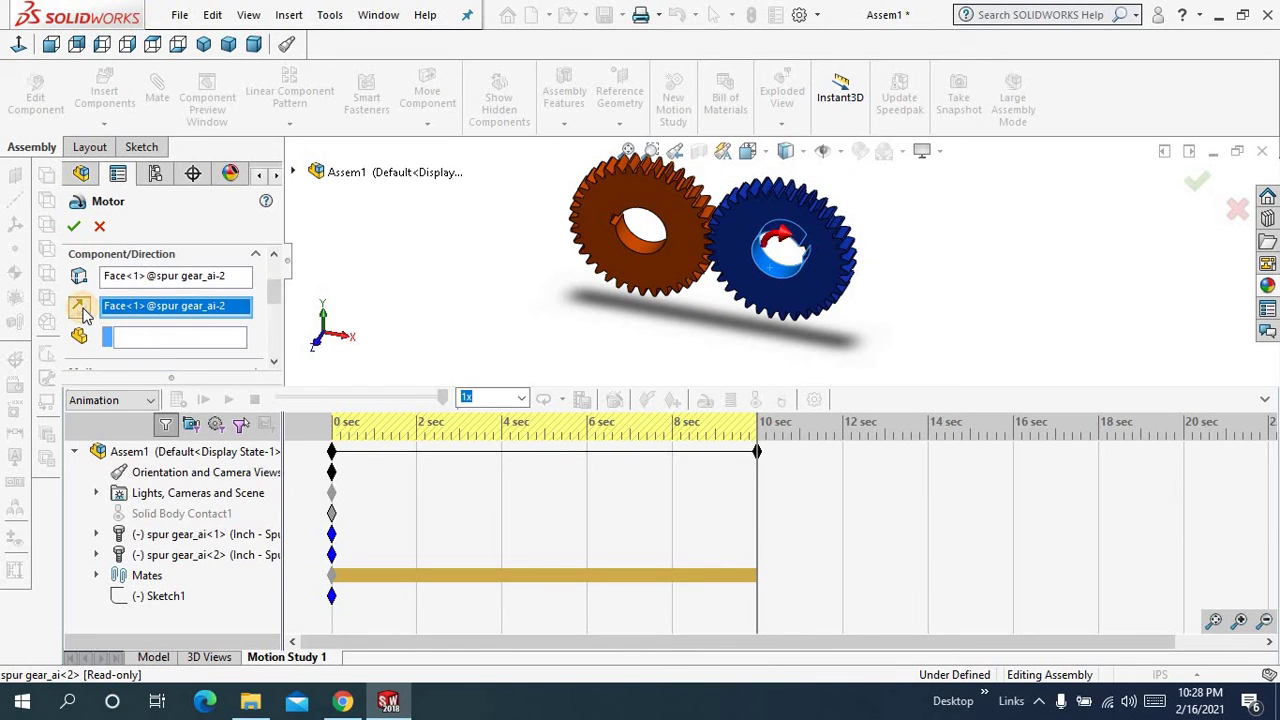
{"action": "left_click", "coordinate": [80, 308]}
{"action": "left_click_drag", "start_coordinate": [275, 293], "coordinate": [271, 314]}
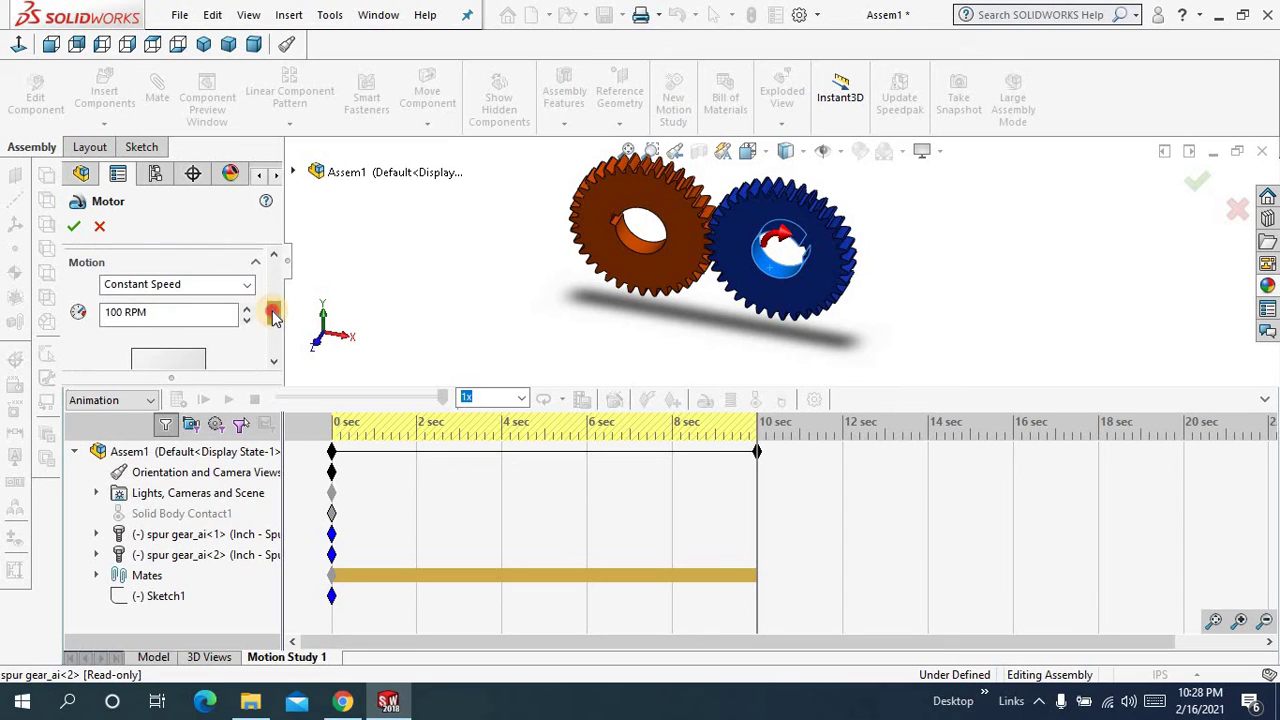
{"action": "left_click", "coordinate": [123, 305]}
{"action": "type", "text": "12"}
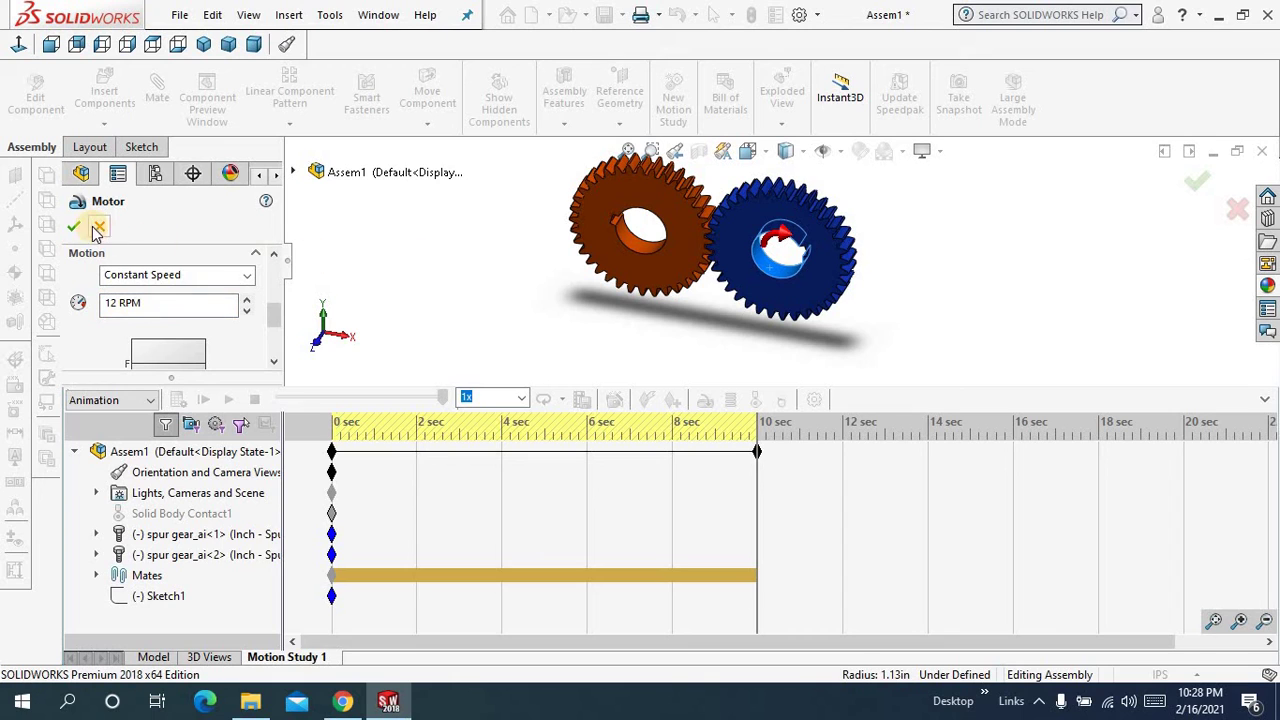
Confirm the blue motor, calculate the study, and add a second 12 RPM motor on the orange gear's bore
{"action": "left_click", "coordinate": [75, 229]}
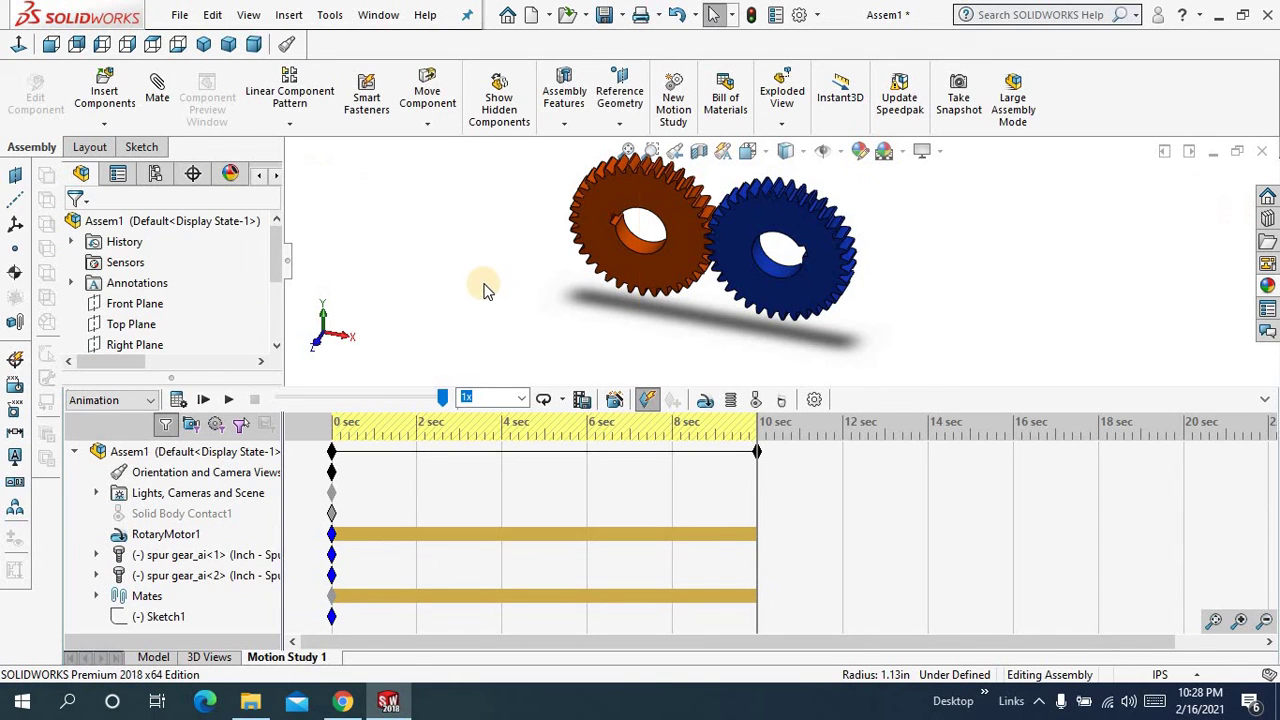
{"action": "left_click", "coordinate": [177, 400]}
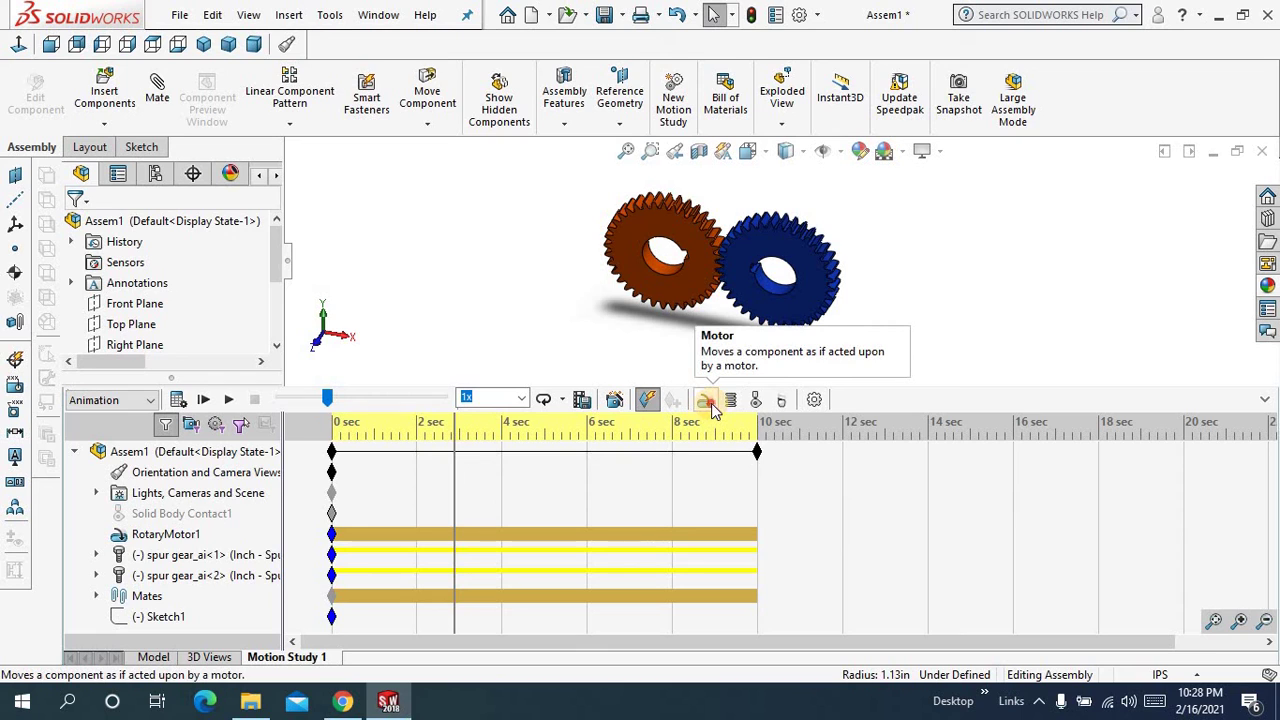
{"action": "left_click", "coordinate": [708, 401]}
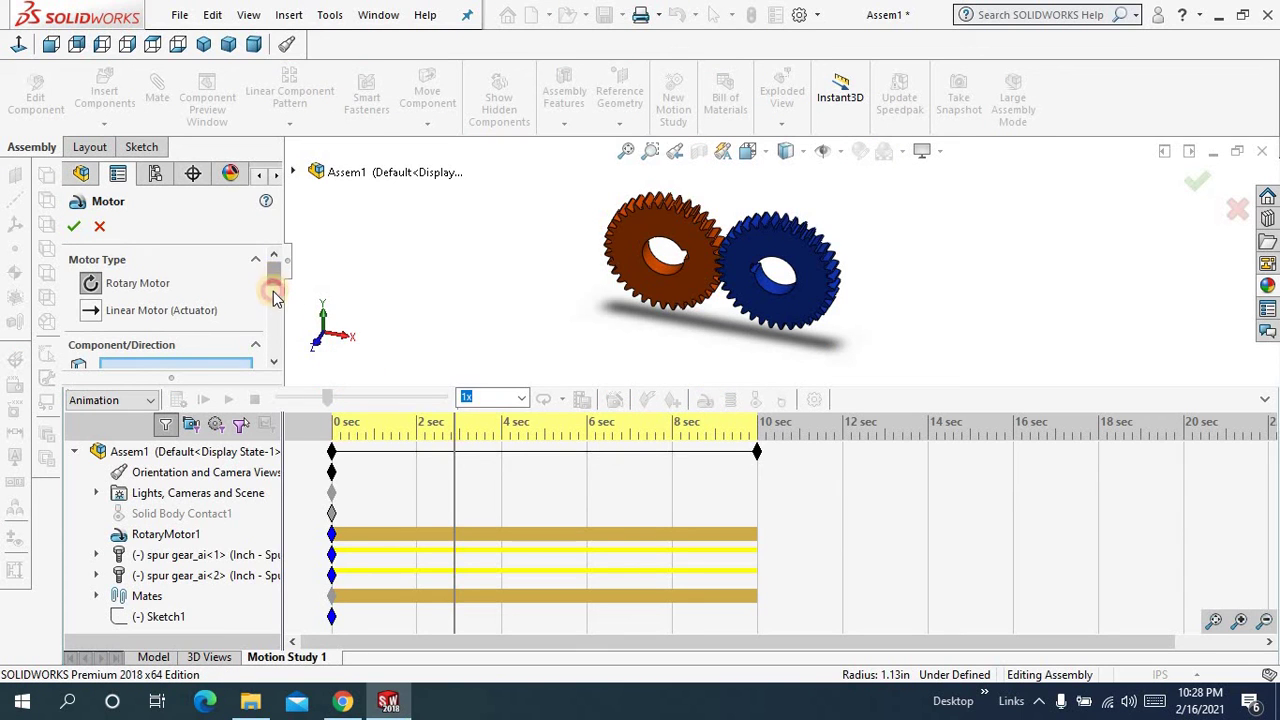
{"action": "left_click_drag", "start_coordinate": [276, 302], "coordinate": [277, 326]}
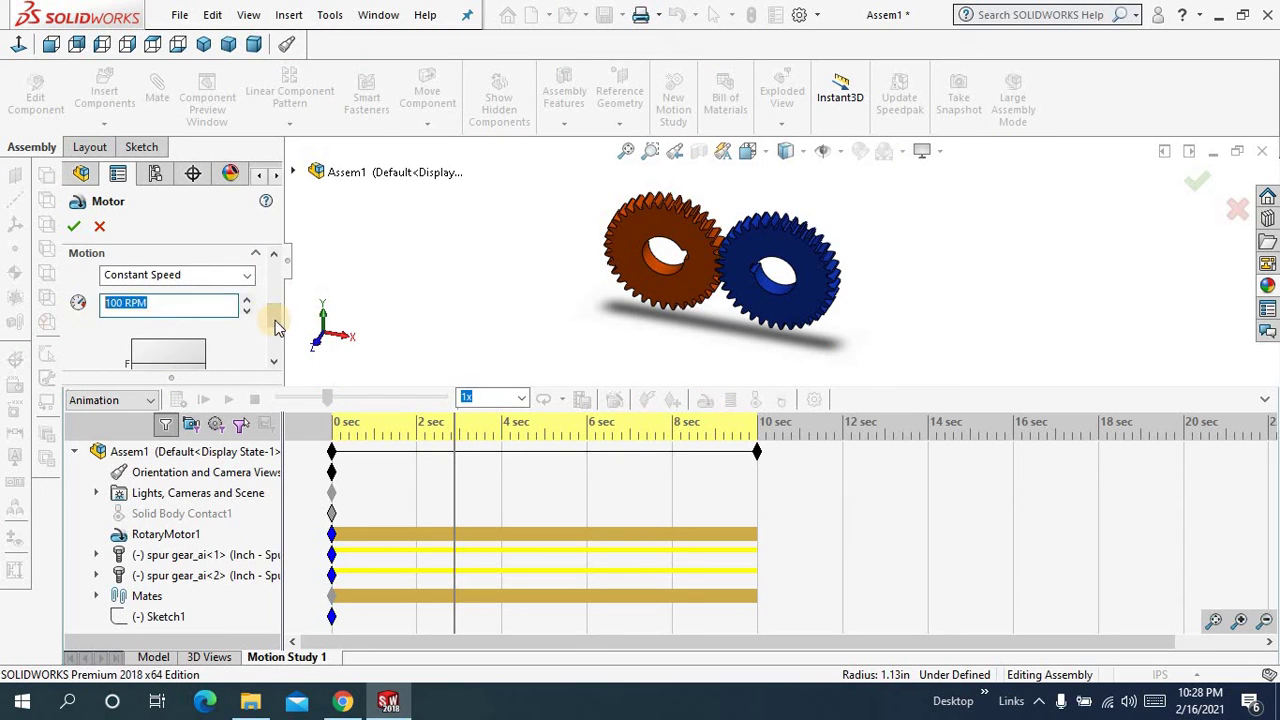
{"action": "type", "text": "12"}
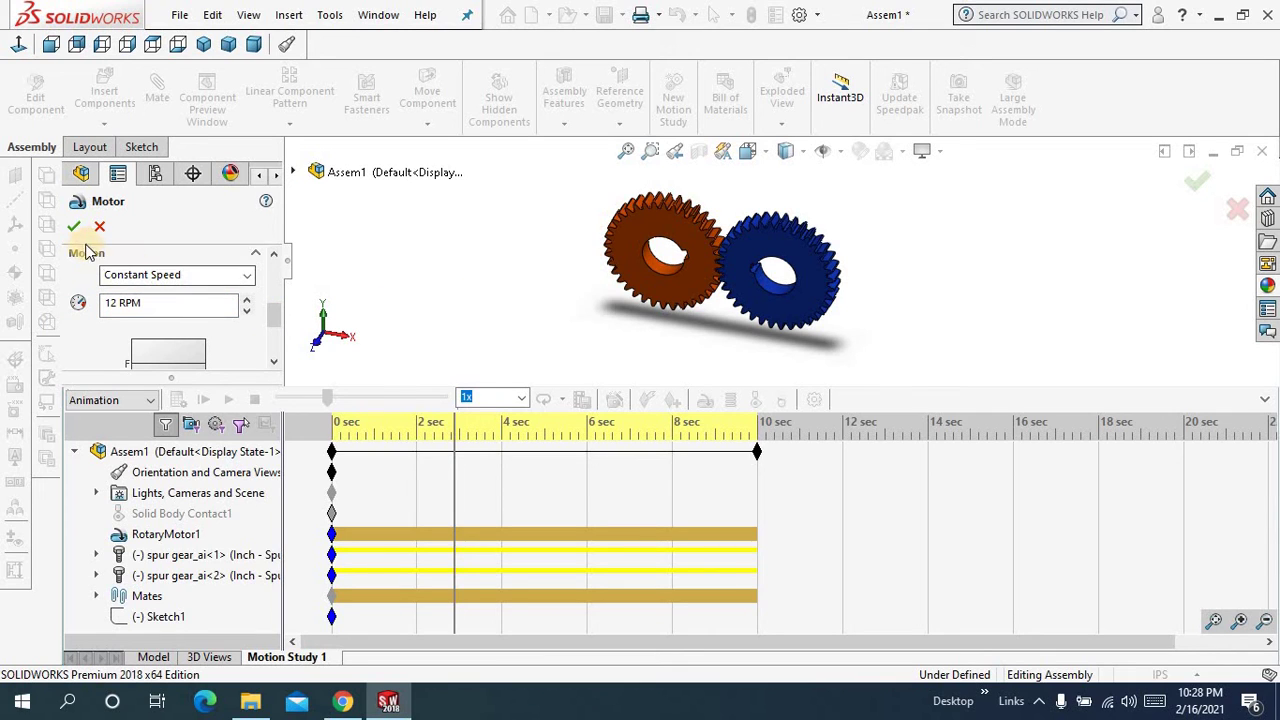
{"action": "left_click", "coordinate": [76, 228]}
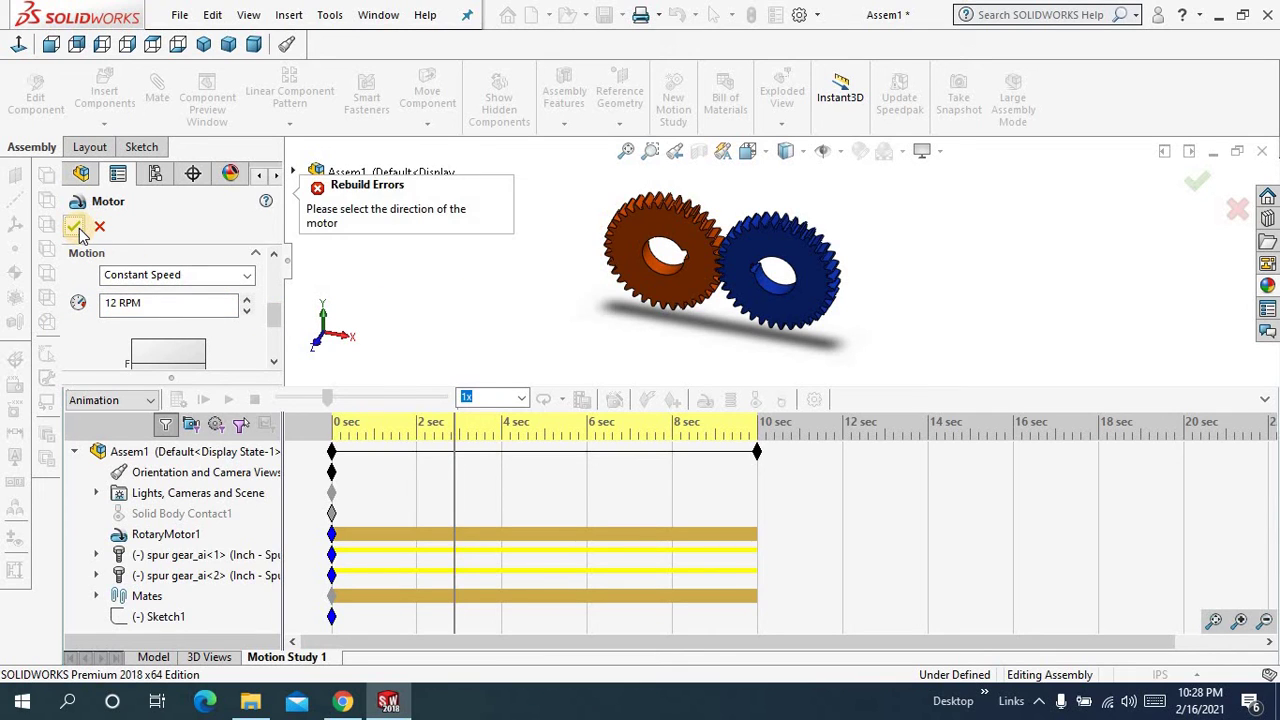
{"action": "left_click", "coordinate": [657, 266]}
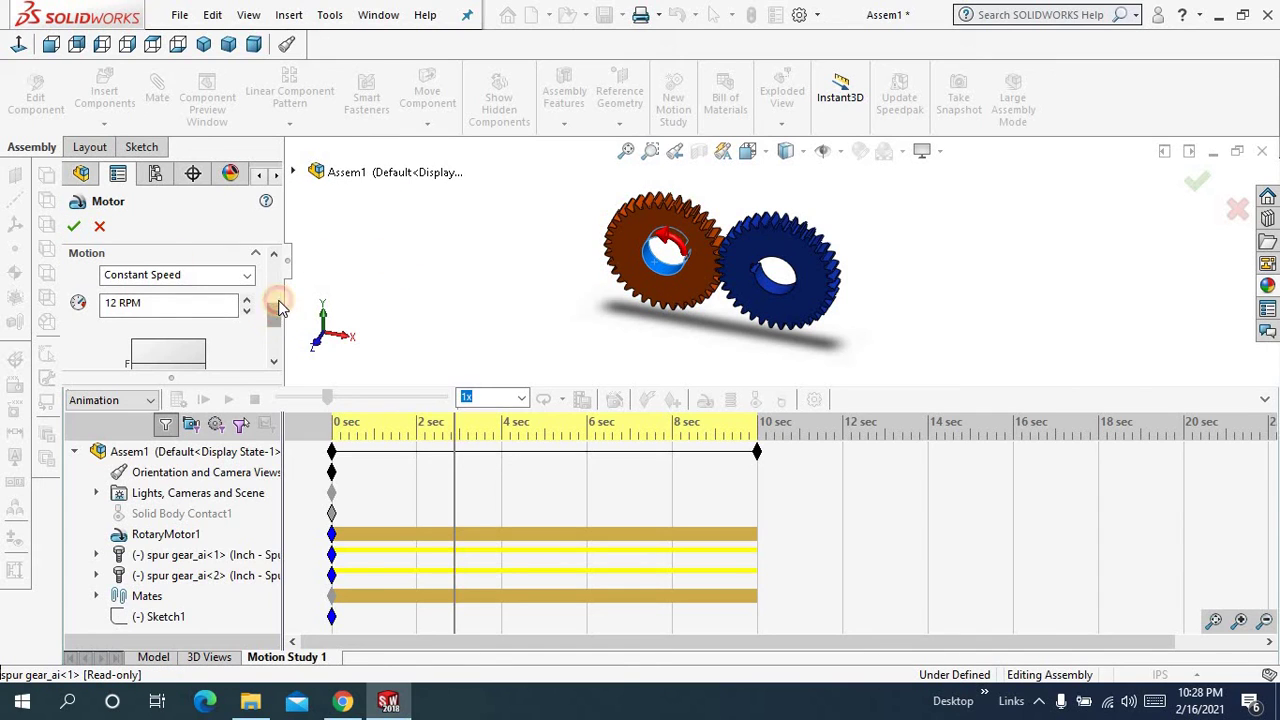
{"action": "scroll", "coordinate": [275, 325], "scroll_direction": "up", "scroll_amount": 3}
{"action": "scroll", "coordinate": [278, 300], "scroll_direction": "down", "scroll_amount": 2}
{"action": "left_click", "coordinate": [75, 228]}
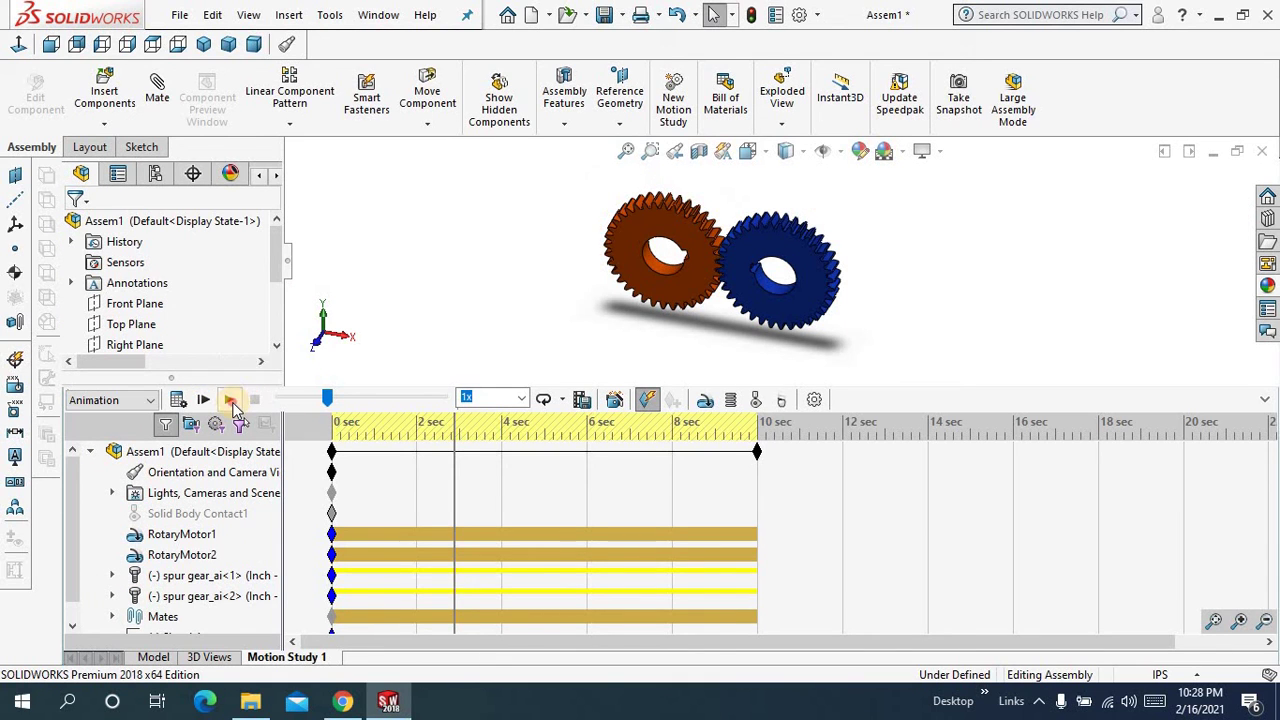
Play Motion Study 1 at 0.25x speed in Normal run-once mode, fit the view, replay, then stop
{"action": "left_click", "coordinate": [229, 401]}
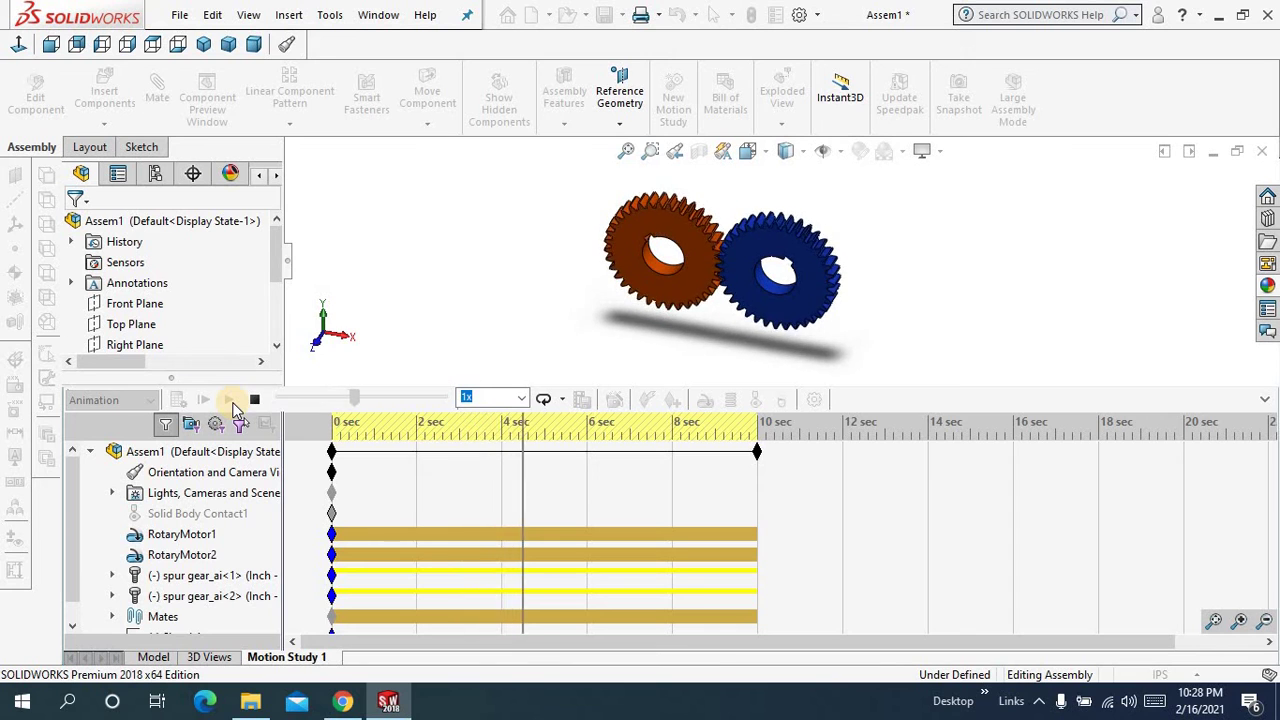
{"action": "left_click", "coordinate": [521, 399]}
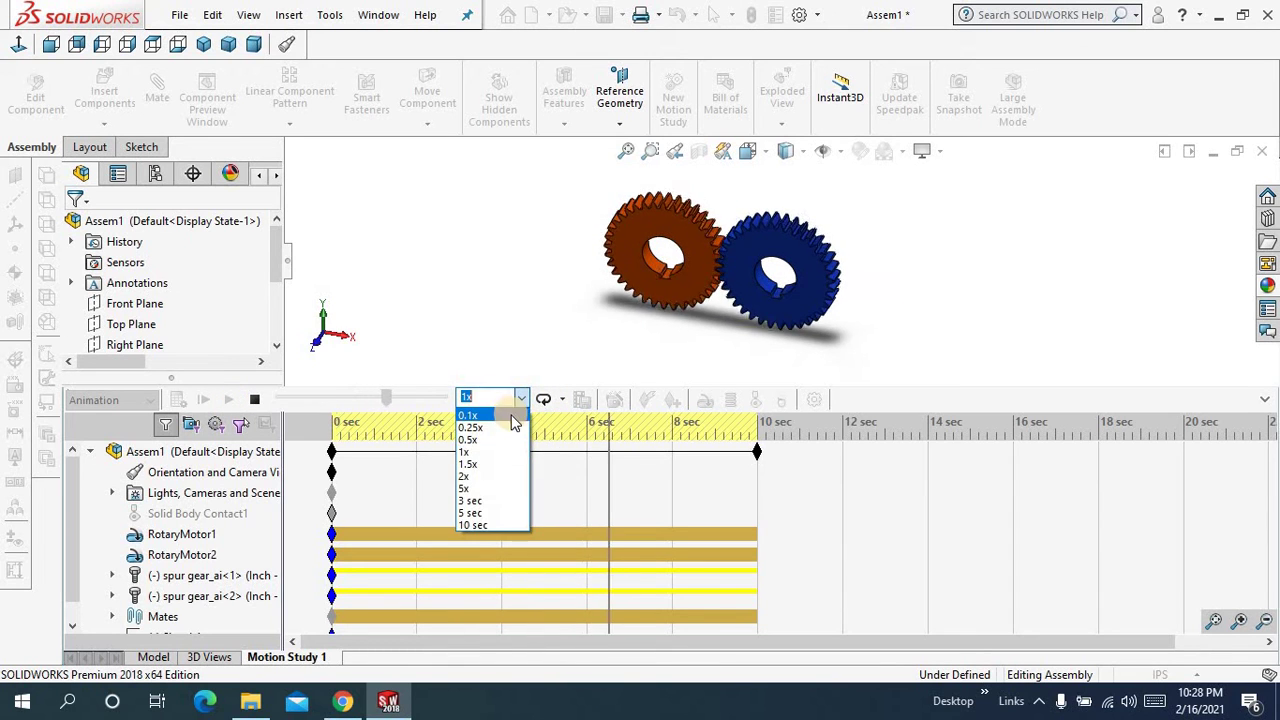
{"action": "left_click", "coordinate": [505, 422]}
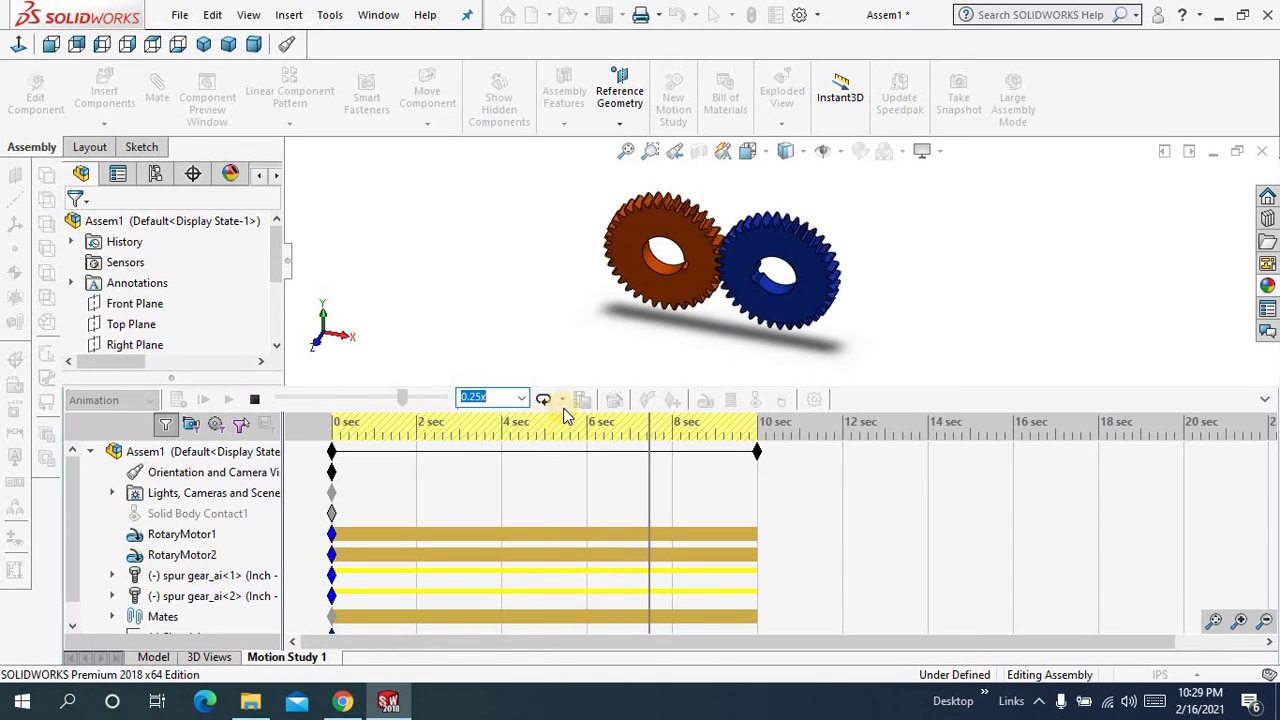
{"action": "left_click", "coordinate": [562, 399]}
{"action": "left_click", "coordinate": [563, 422]}
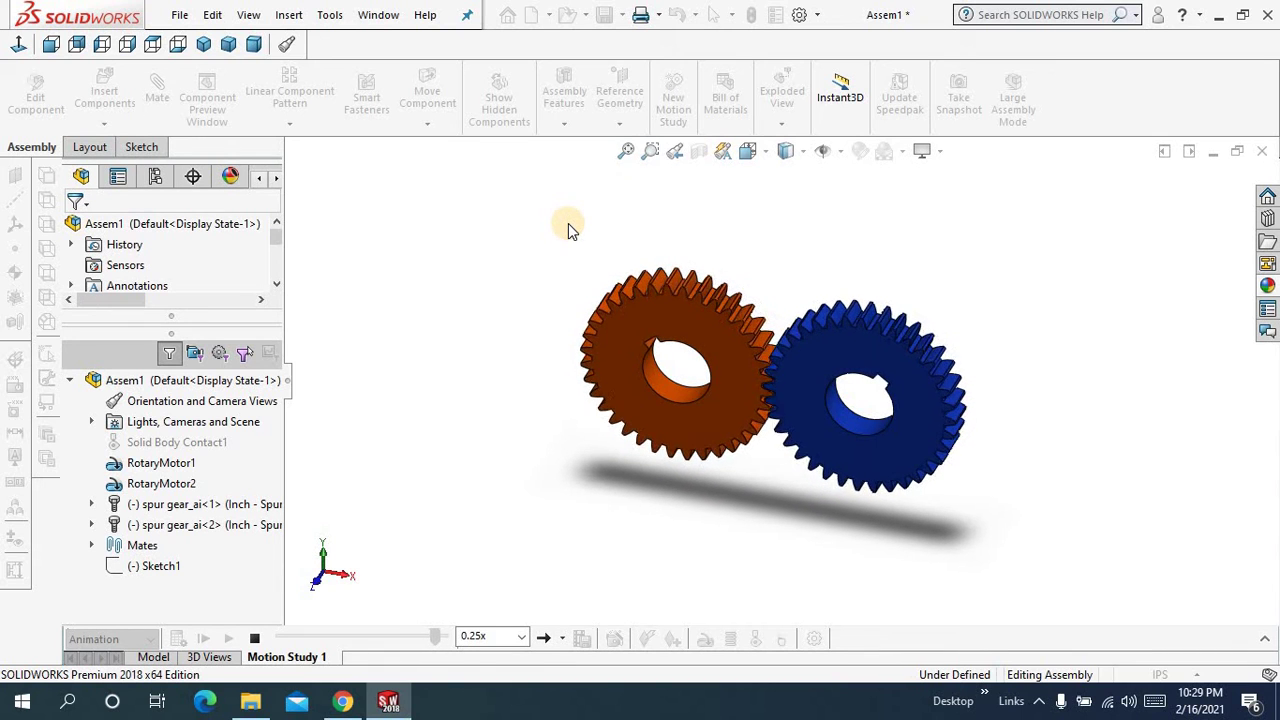
{"action": "left_click", "coordinate": [625, 152]}
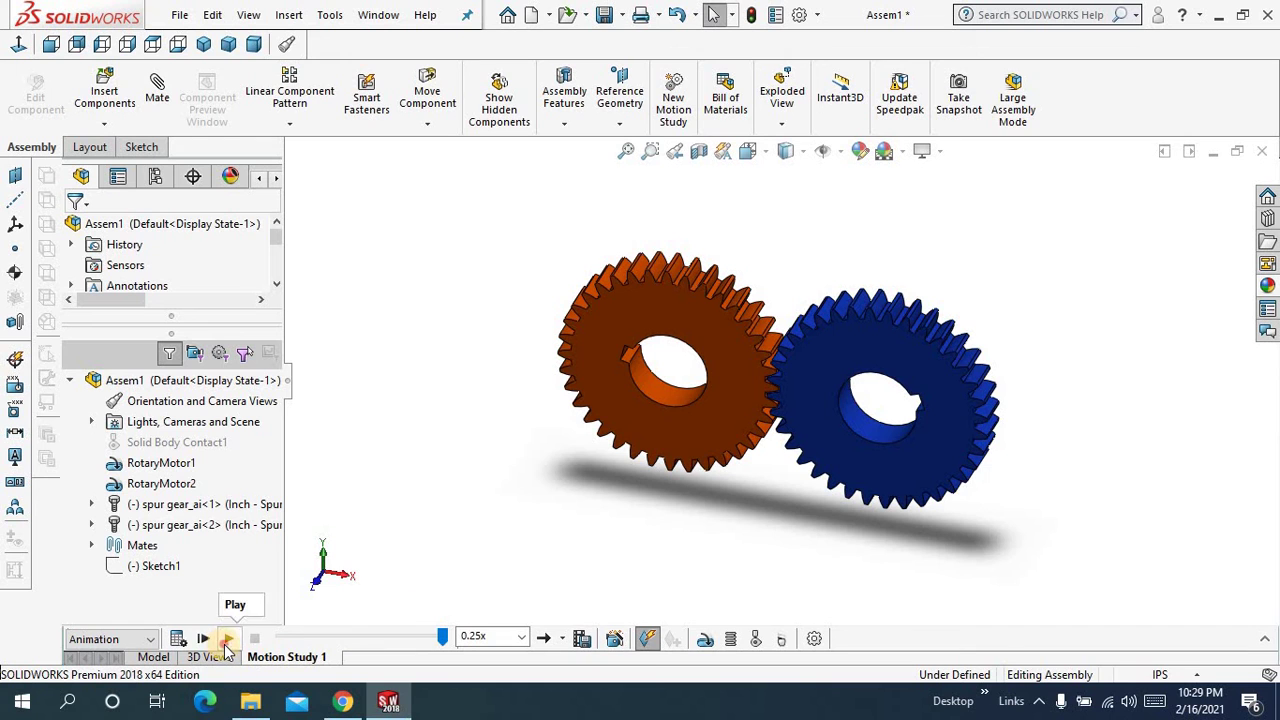
{"action": "left_click", "coordinate": [228, 640]}
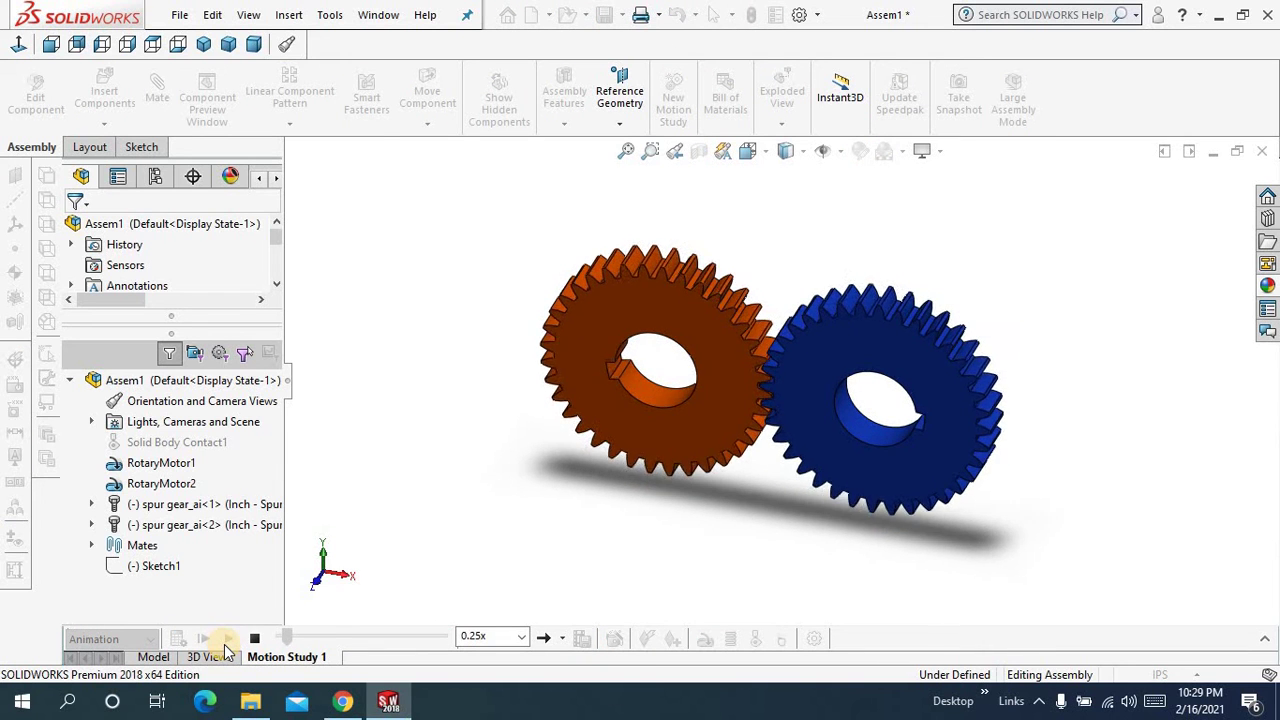
{"action": "left_click", "coordinate": [252, 640]}
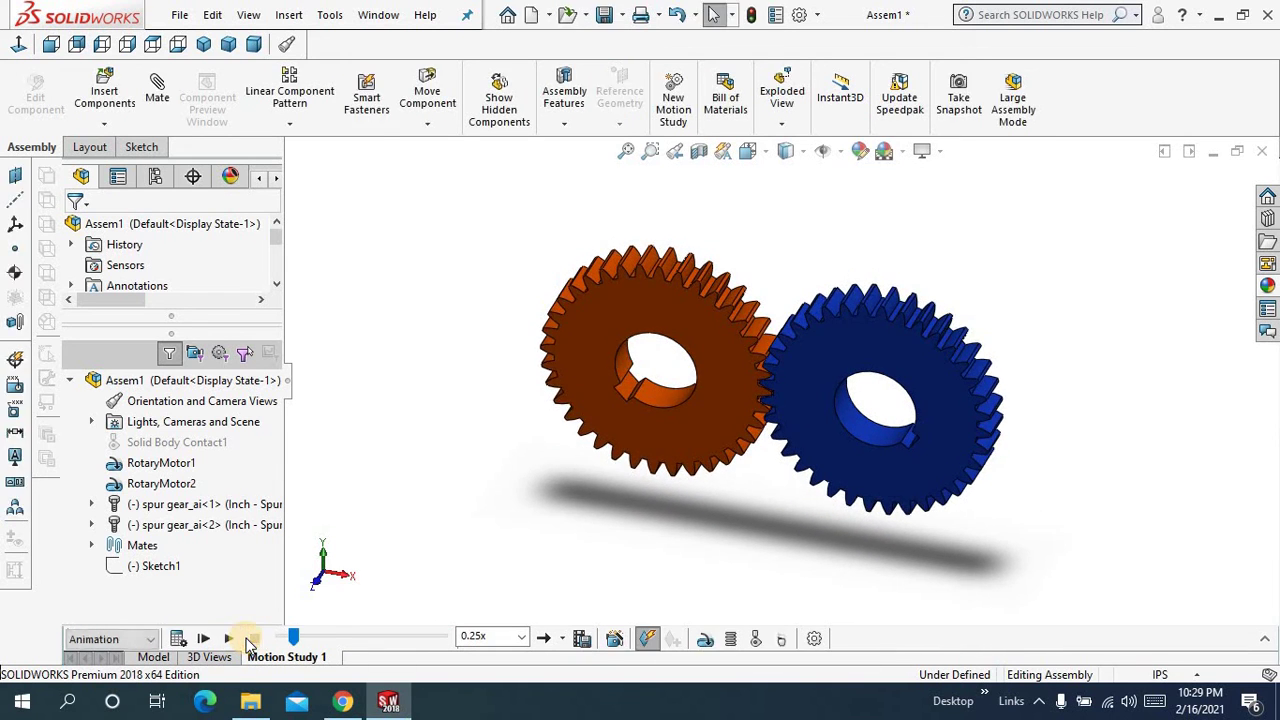
Save the animation as Assem1 in Microsoft AVI format, accepting the default video compression
{"action": "left_click", "coordinate": [581, 640]}
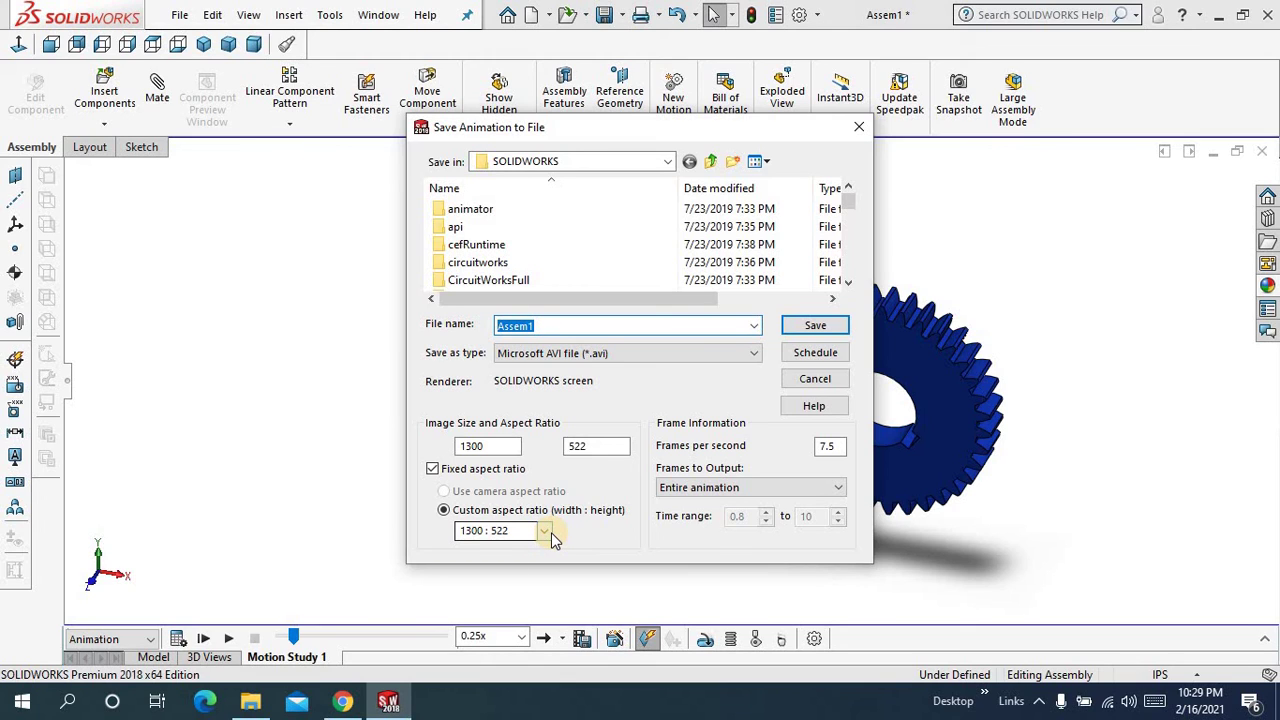
{"action": "left_click", "coordinate": [816, 326]}
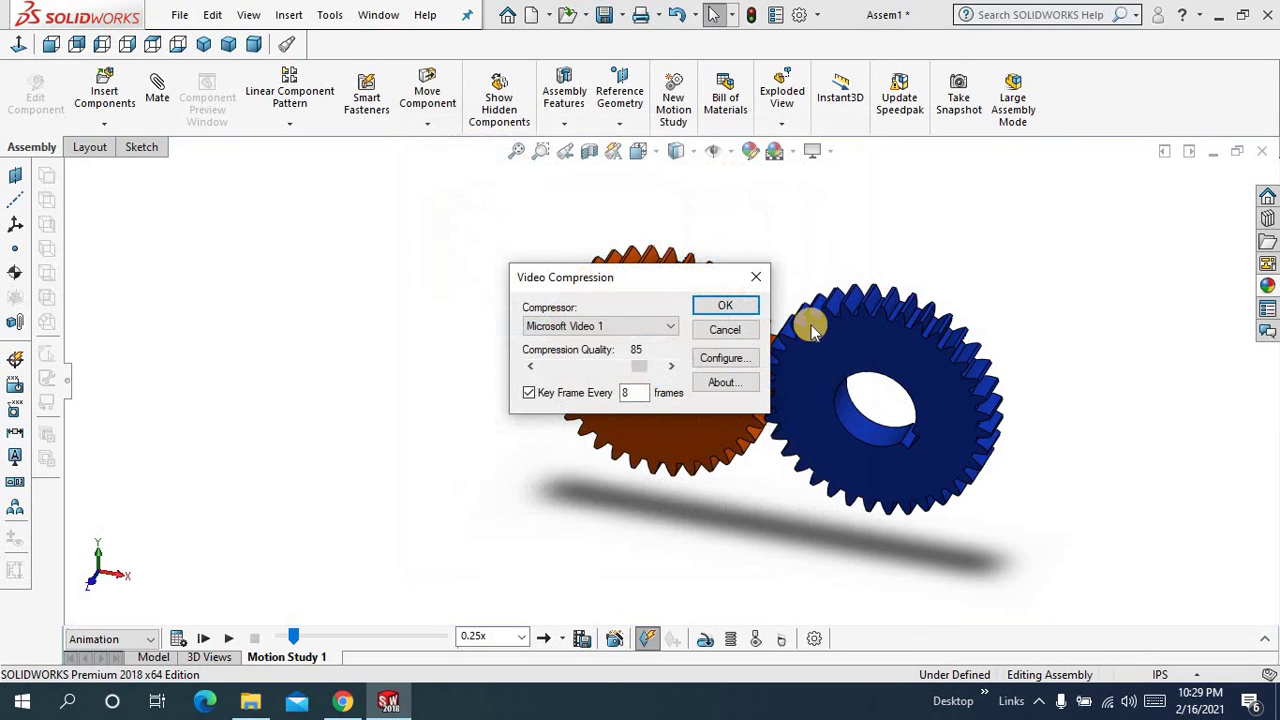
{"action": "left_click", "coordinate": [730, 306]}
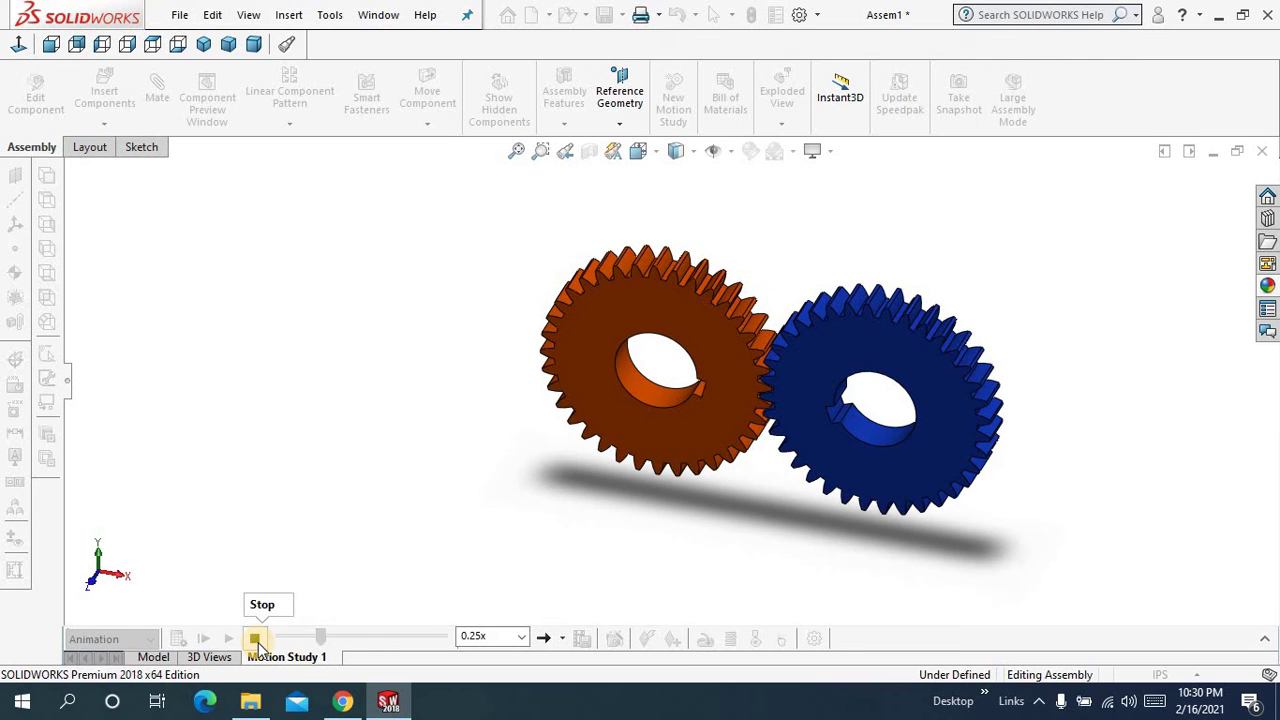
Stop the animation, orbit the siena and blue gears to a face-on view, and Zoom to Fit
{"action": "left_click", "coordinate": [256, 640]}
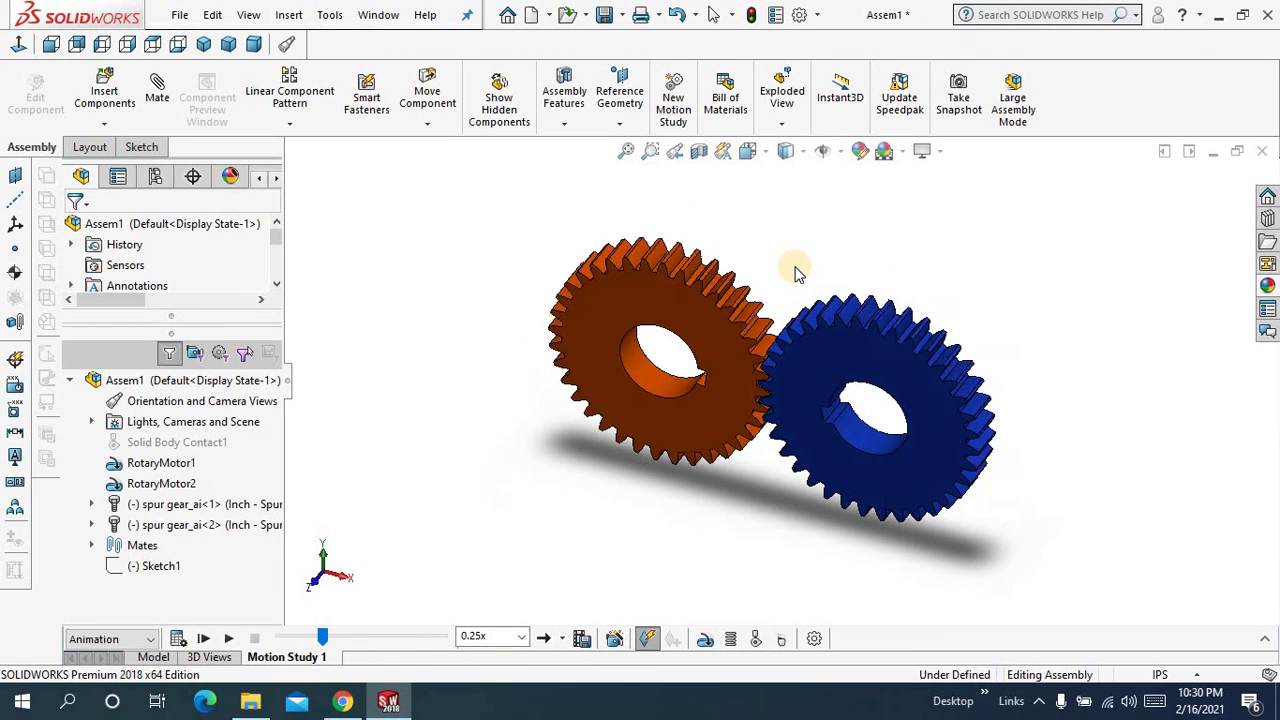
{"action": "mouse_move", "coordinate": [790, 272]}
{"action": "middle_mouse_down"}
{"action": "mouse_move", "coordinate": [820, 263]}
{"action": "mouse_move", "coordinate": [745, 245]}
{"action": "mouse_move", "coordinate": [794, 257]}
{"action": "mouse_move", "coordinate": [780, 271]}
{"action": "mouse_move", "coordinate": [795, 281]}
{"action": "mouse_move", "coordinate": [775, 245]}
{"action": "mouse_move", "coordinate": [781, 281]}
{"action": "mouse_move", "coordinate": [797, 262]}
{"action": "middle_mouse_up"}
{"action": "left_click", "coordinate": [624, 155]}
{"action": "left_click", "coordinate": [625, 160]}
{"action": "left_click", "coordinate": [625, 158]}
{"action": "left_click", "coordinate": [651, 158]}
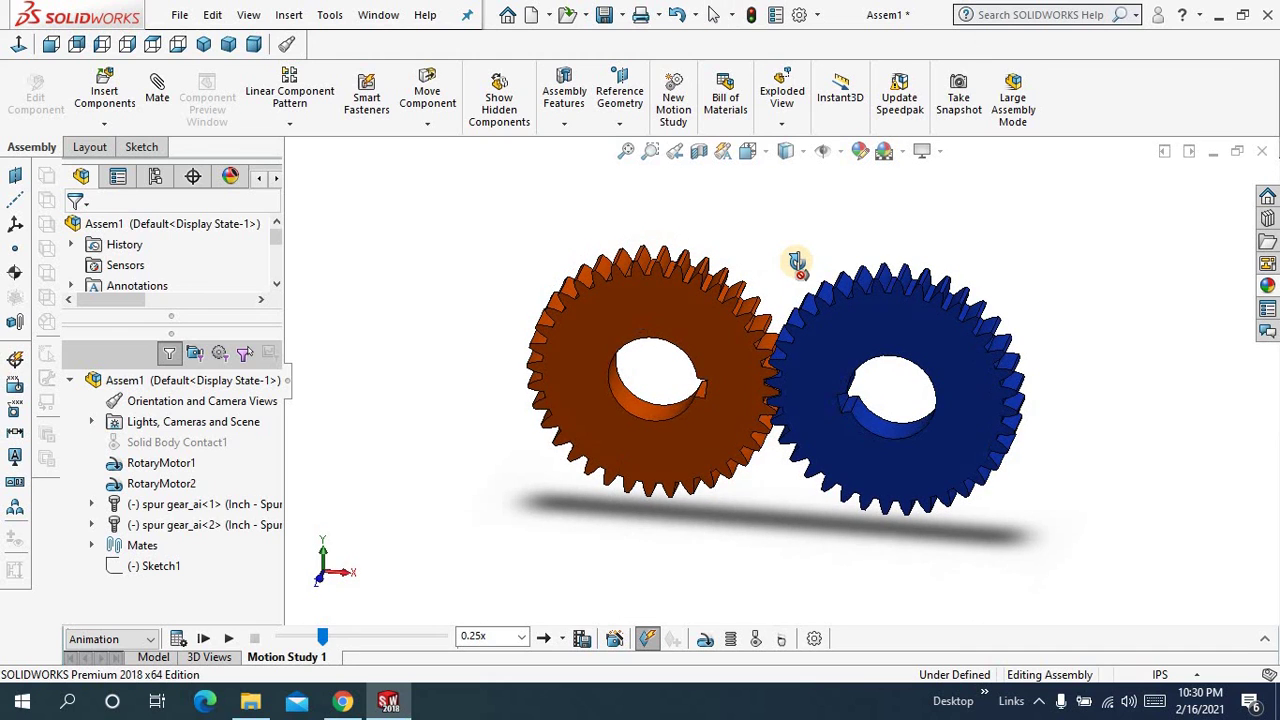
{"action": "middle_click_drag", "start_coordinate": [776, 236], "coordinate": [647, 177]}
{"action": "left_click", "coordinate": [627, 156]}
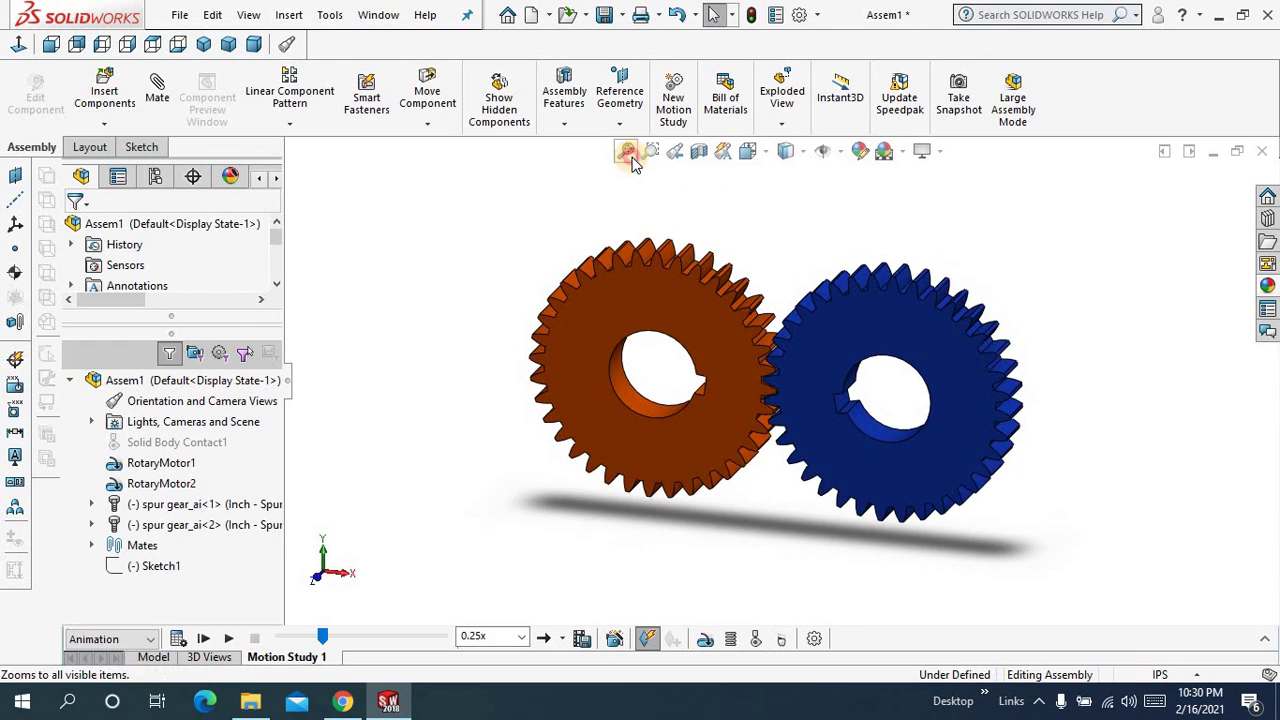
{"action": "left_click", "coordinate": [627, 156]}
{"action": "left_click", "coordinate": [752, 265]}
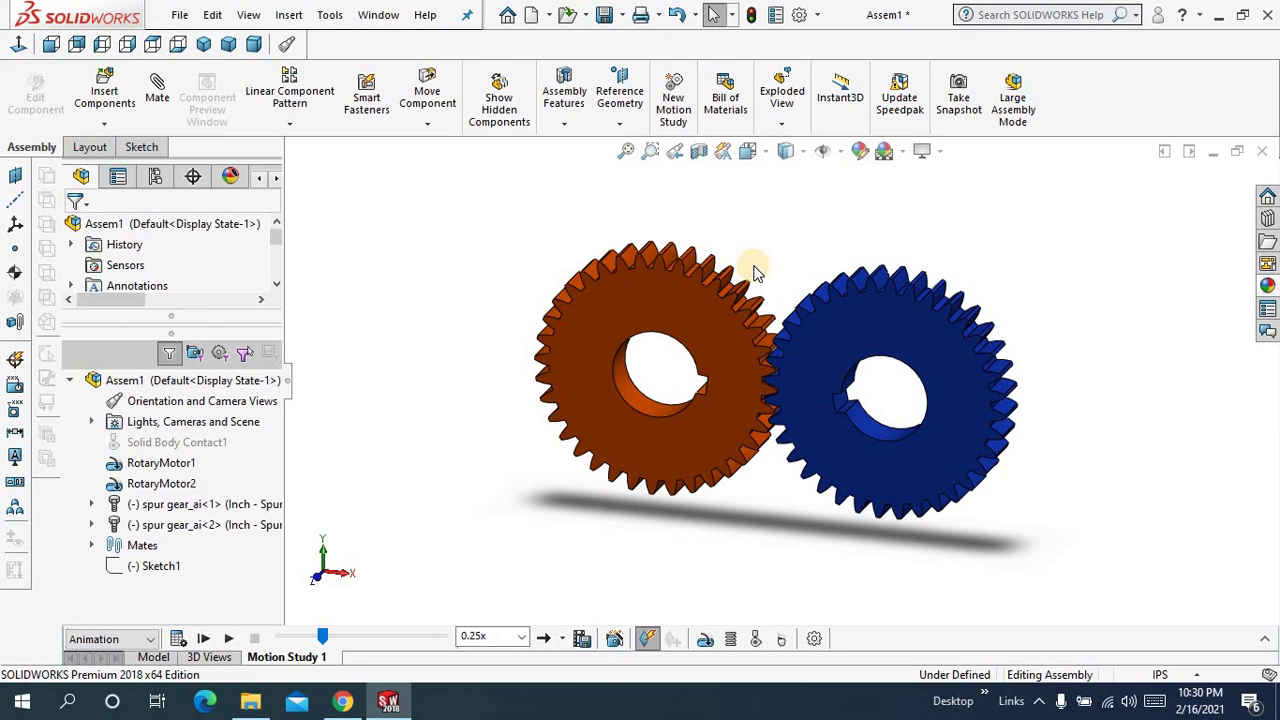